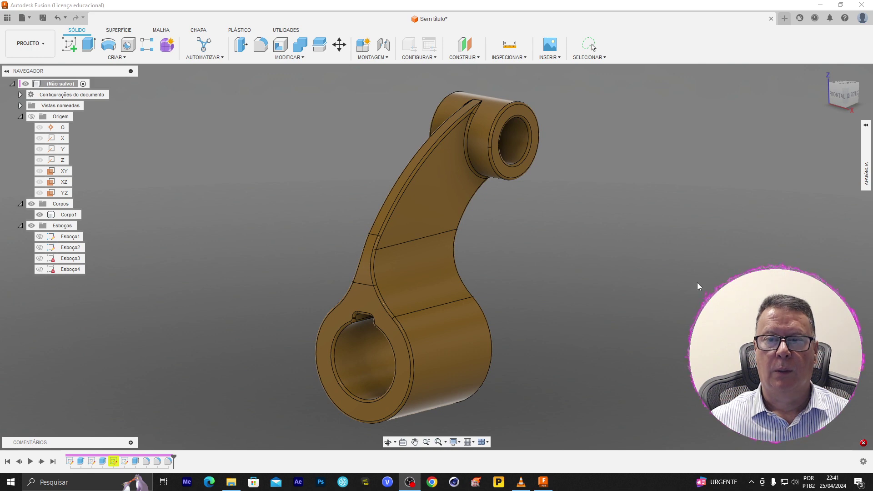
- Open a new blank design tab beside the finished lever arm model
mouse_move(594, 306)
middle_mouse_down()
mouse_move(563, 288)
mouse_move(603, 294)
mouse_move(523, 319)
mouse_move(455, 273)
mouse_move(634, 318)
mouse_move(592, 227)
mouse_move(544, 171)
mouse_move(469, 223)
middle_mouse_up()
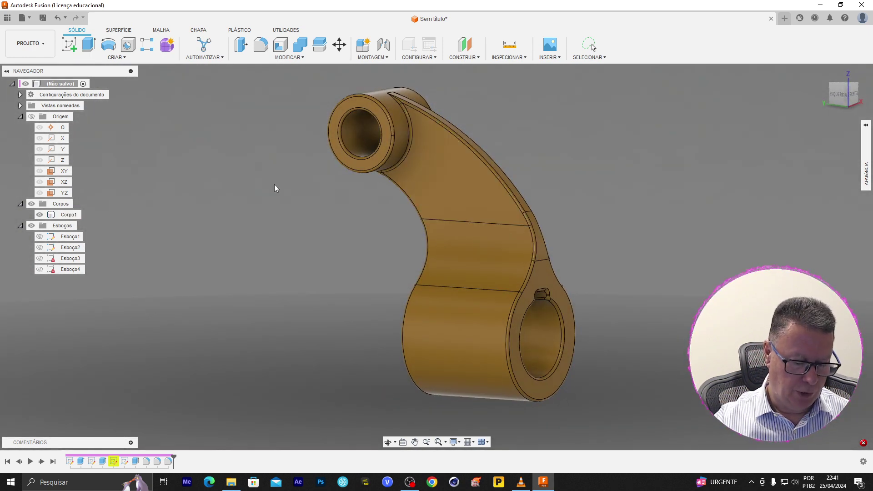
key("ctrl+n")
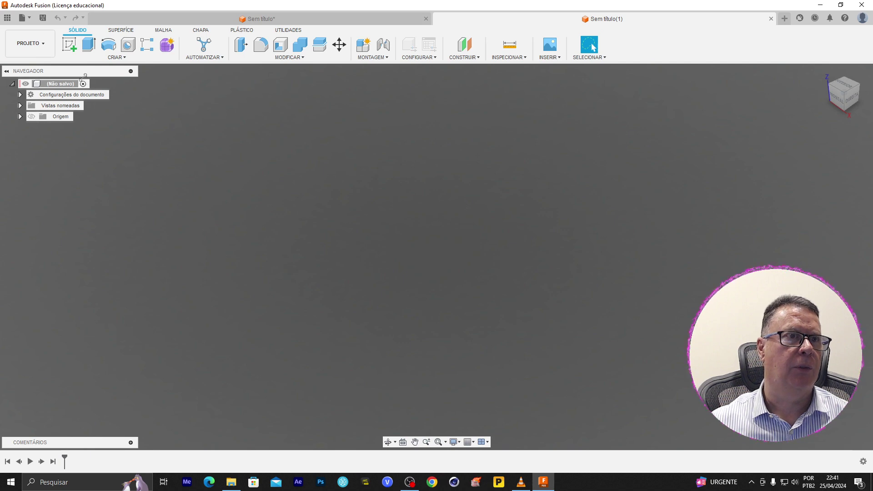
- Start a sketch on the front (XZ) plane and draw two concentric circles at the origin
left_click(70, 46)
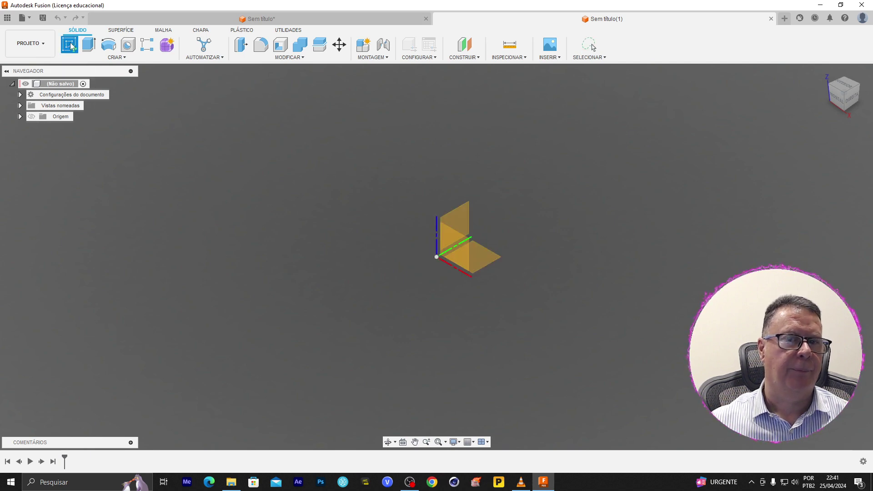
left_click(457, 239)
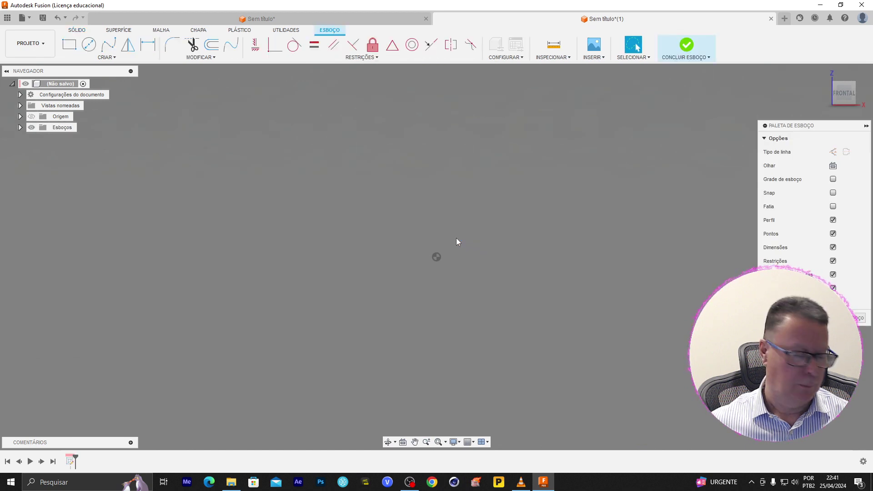
key("c")
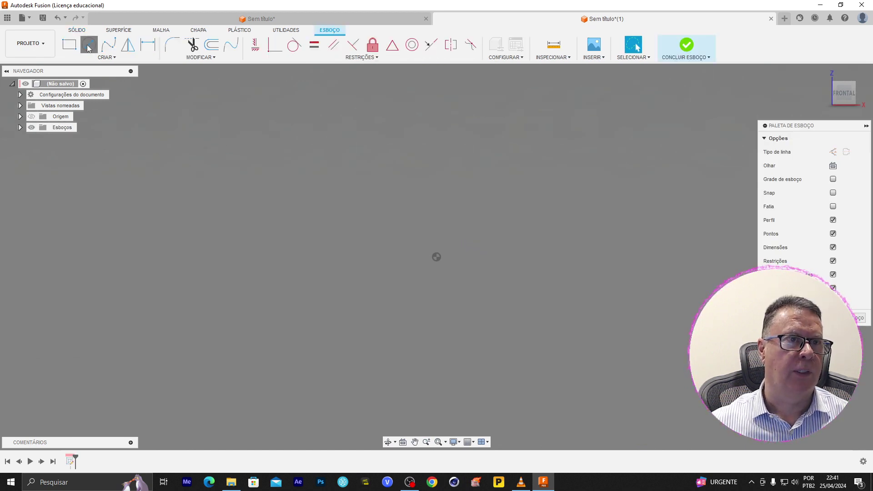
left_click(436, 257)
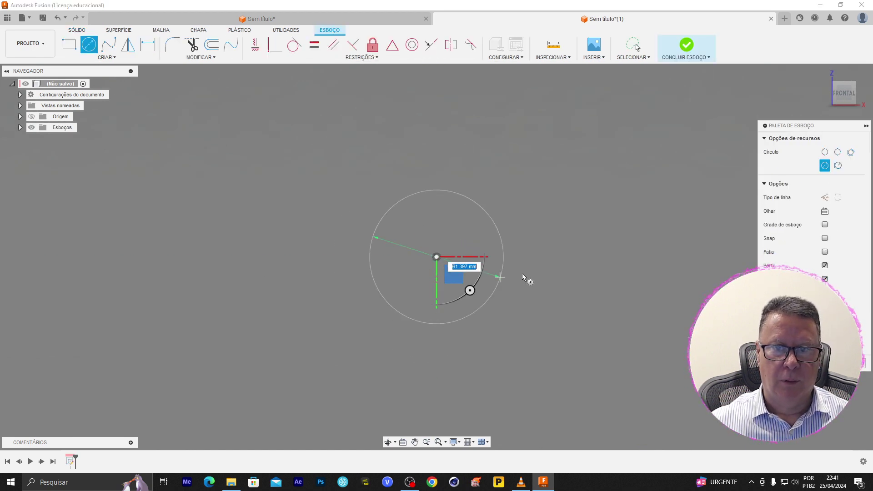
left_click(509, 275)
left_click(435, 260)
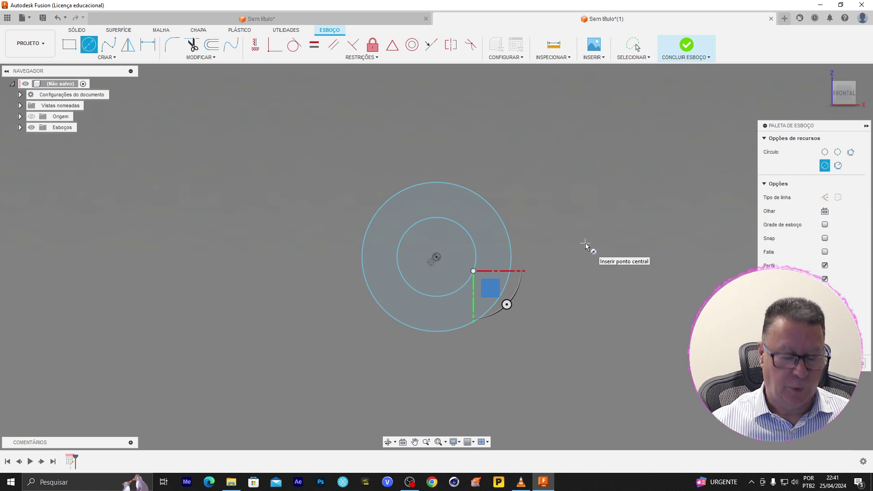
- Dimension the outer circle to Ø80 mm and the inner circle to Ø50 mm
key("d")
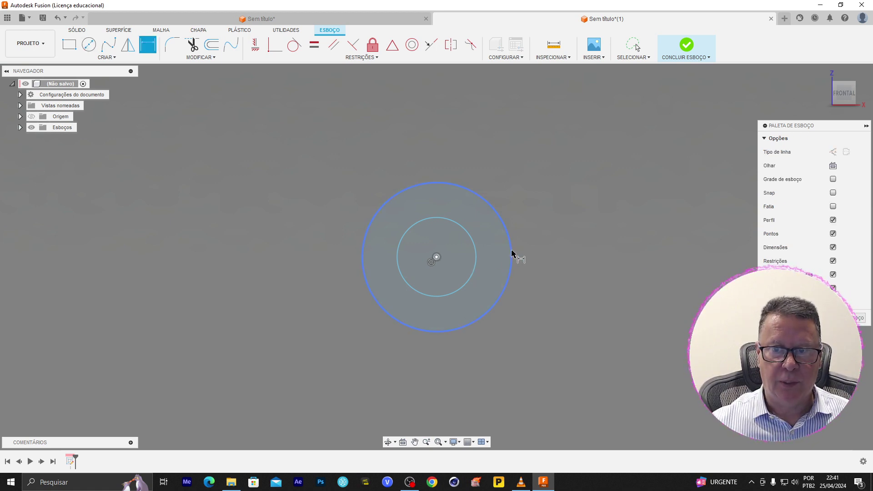
left_click(511, 255)
left_click(551, 233)
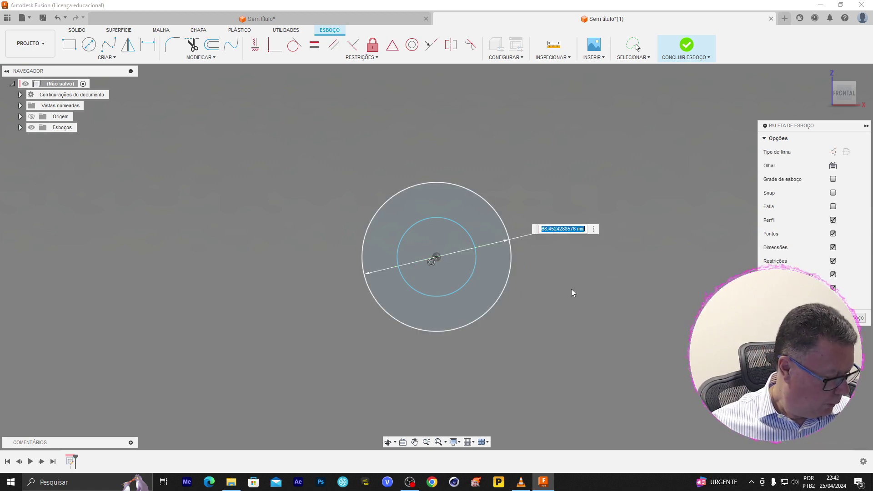
type("80")
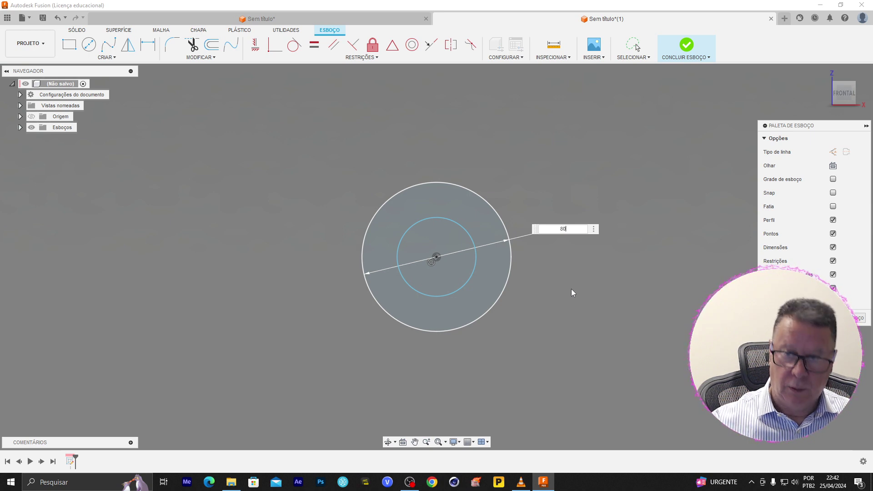
key("Return")
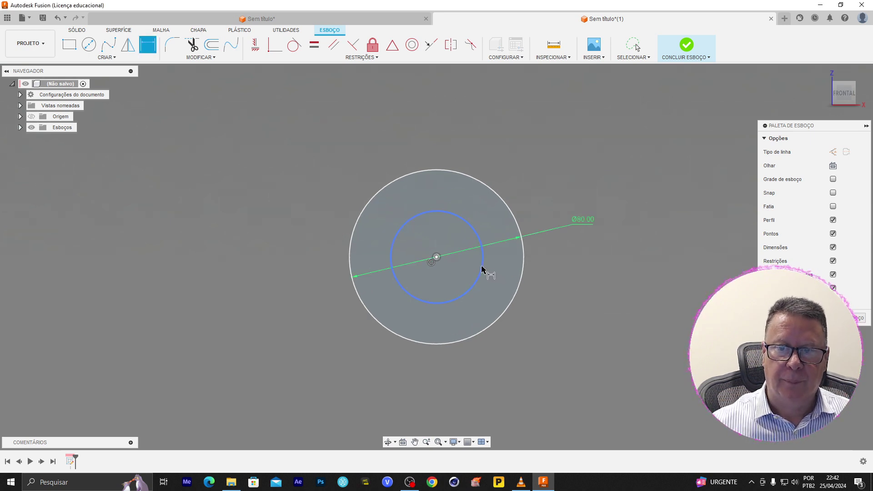
left_click(483, 271)
left_click(559, 284)
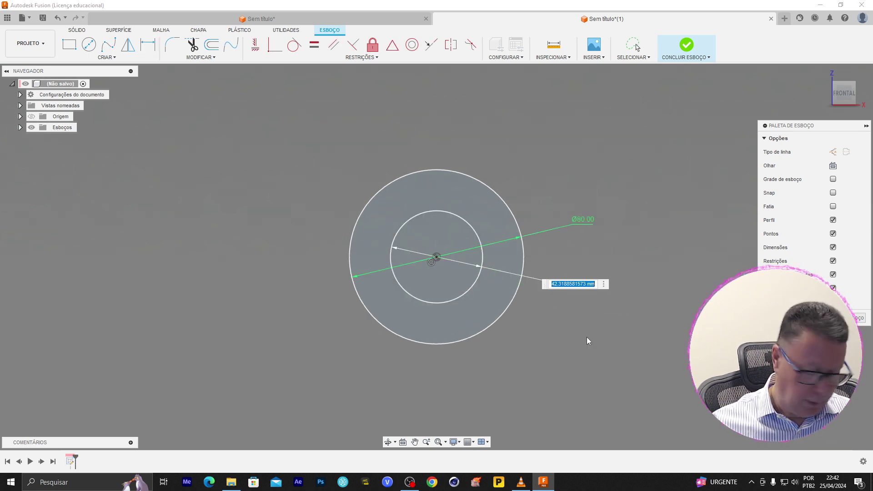
type("50")
key("Return")
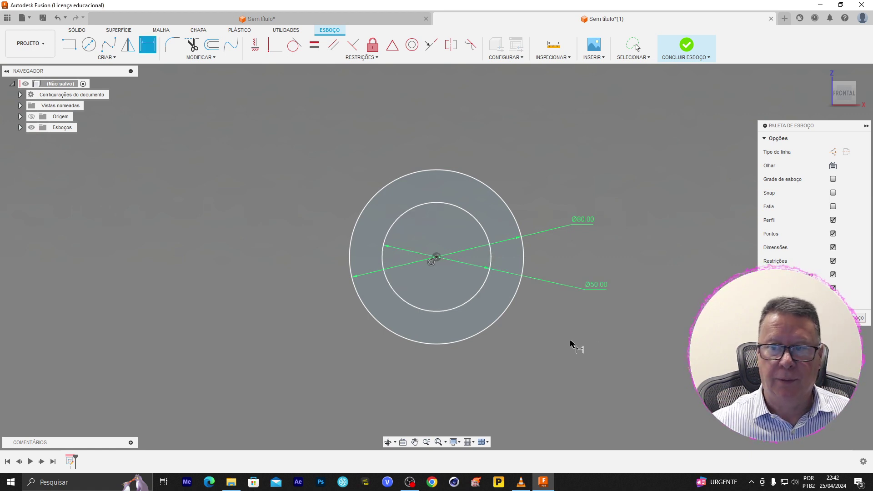
key("Escape")
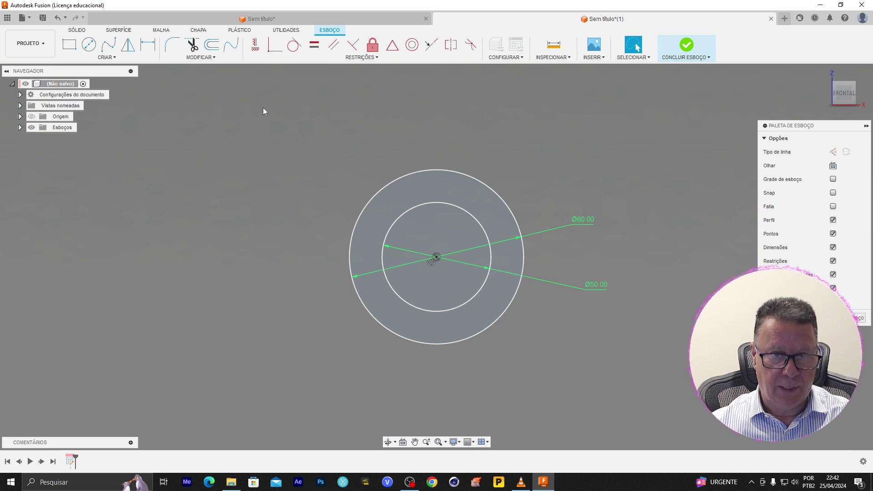
- Draw a 30 mm vertical line up from the circles' centre
key("m")
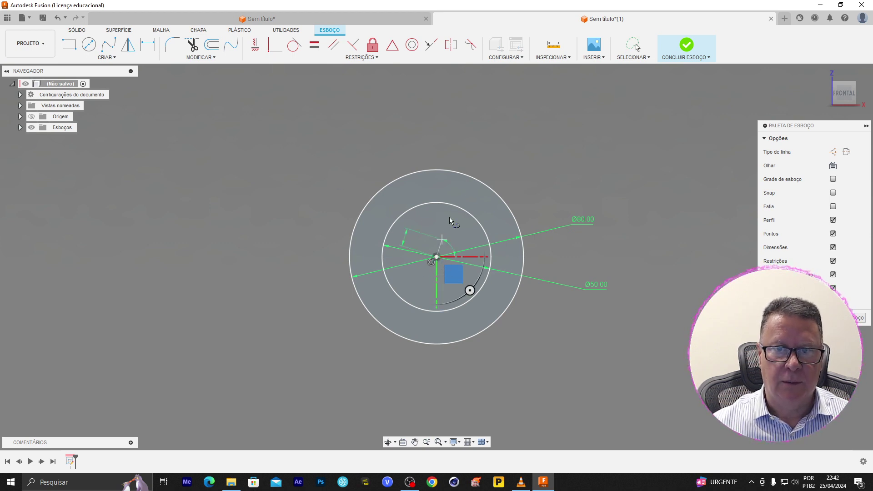
left_click_drag(437, 260, 433, 130)
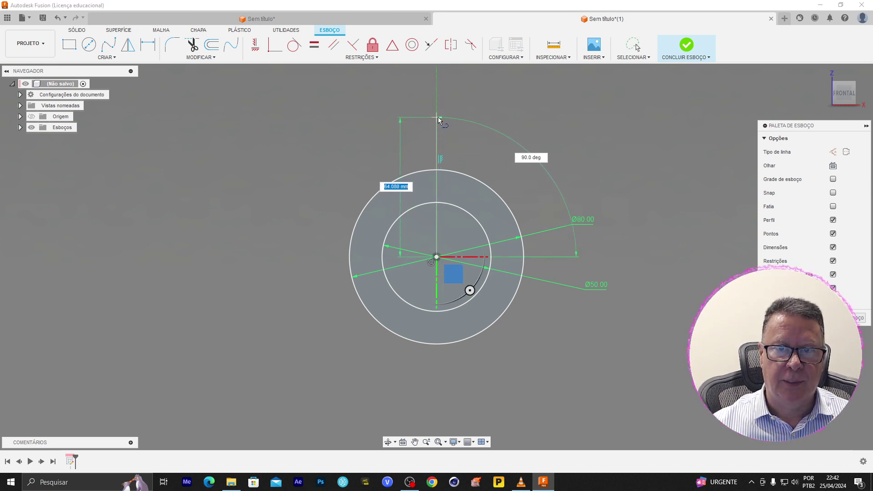
type("30")
key("Return")
key("Escape")
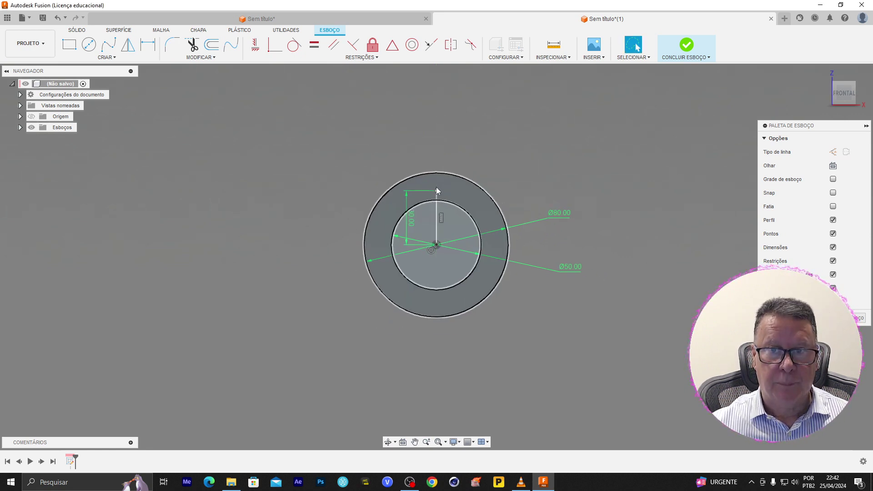
scroll(436, 187, "up", 2)
scroll(435, 187, "up", 2)
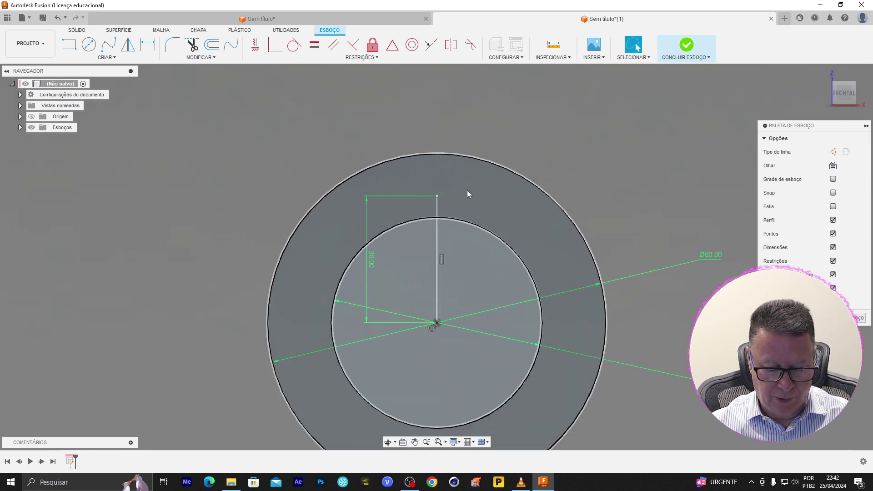
- Add 7.5 mm horizontal lines, rightward at the top and leftward at the base
key("m")
left_click(437, 197)
type("7")
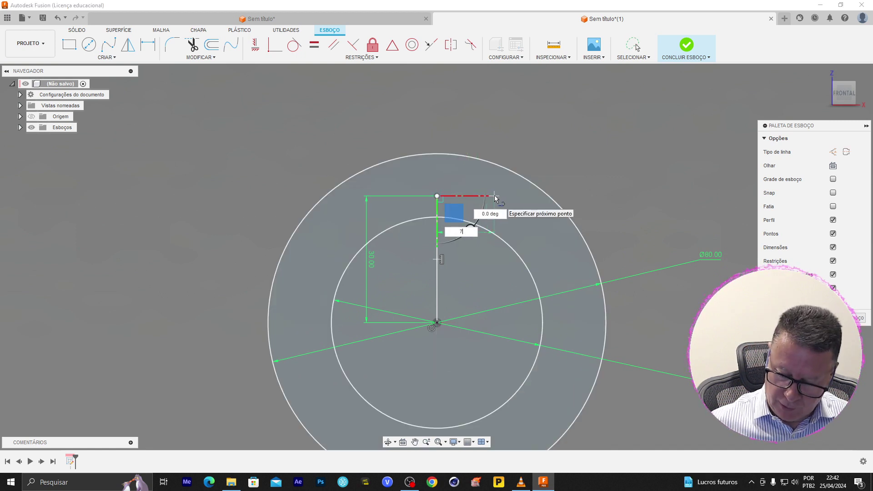
type(".5")
key("Return")
key("Escape")
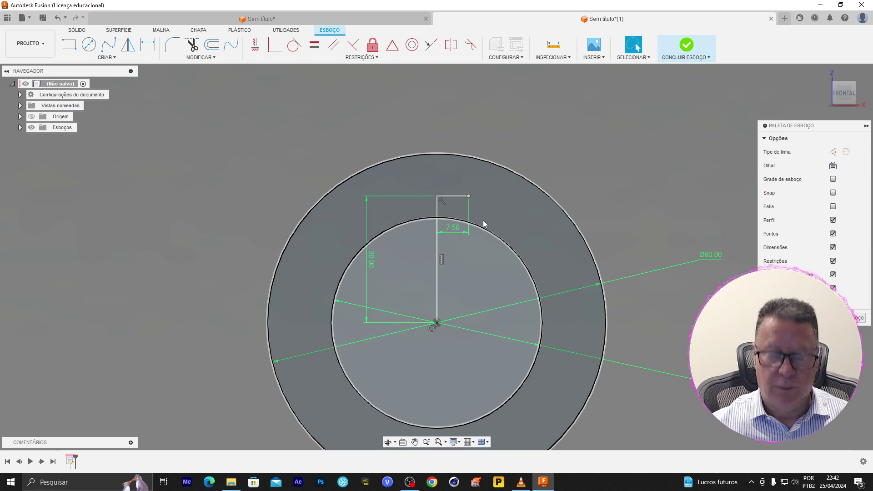
key("m")
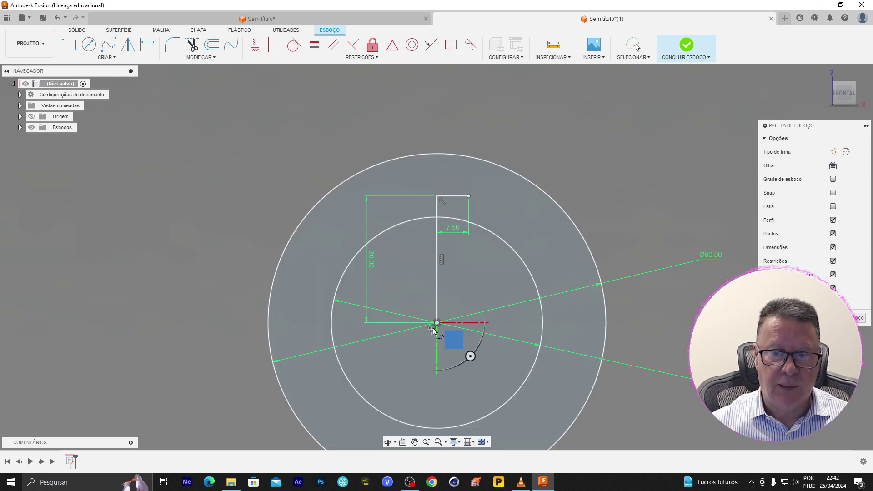
left_click_drag(422, 326, 391, 327)
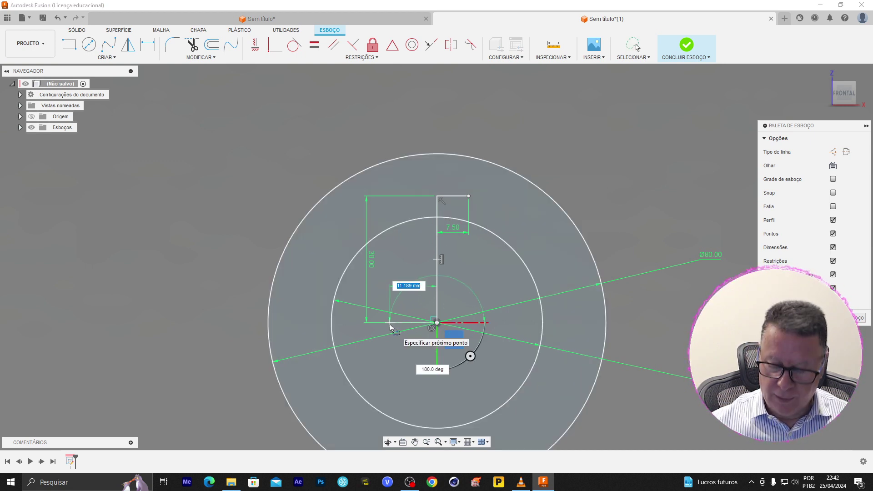
type("1.")
key("Return")
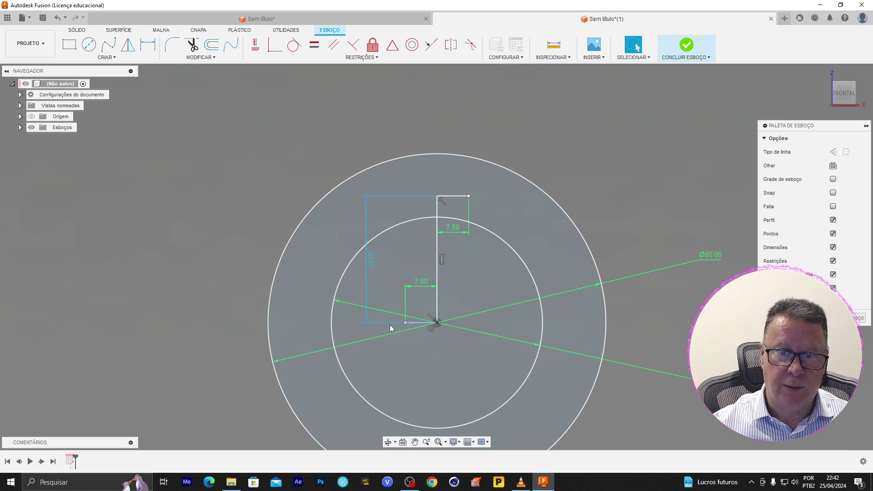
left_click(67, 54)
left_click(469, 196)
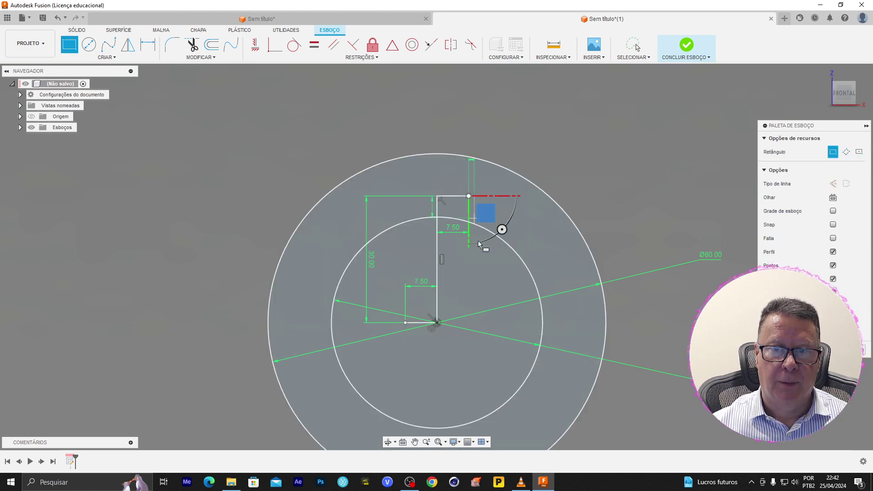
left_click(405, 323)
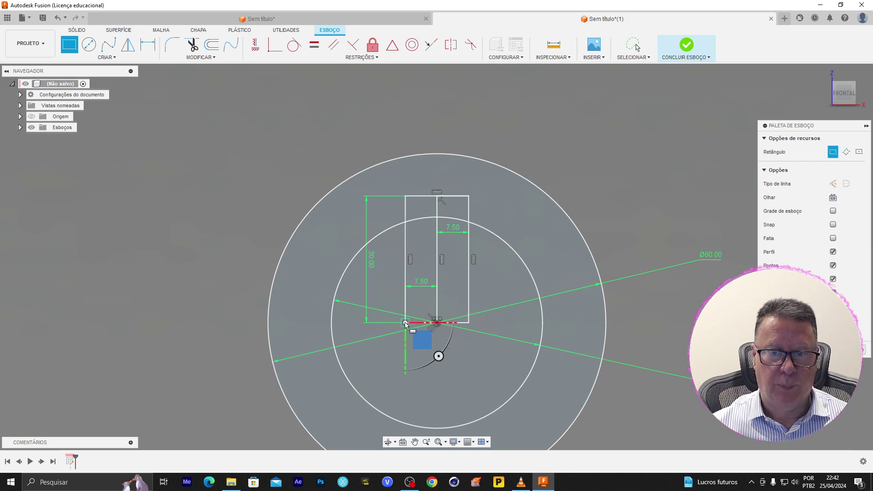
key("Escape")
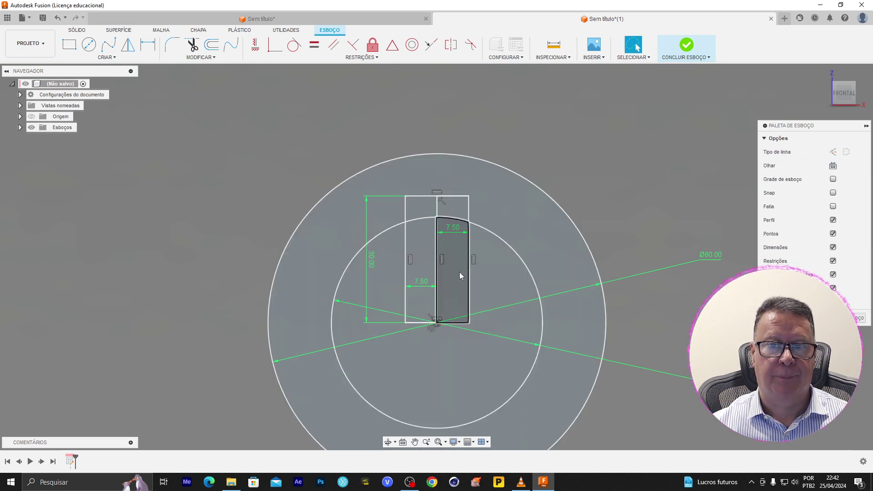
key("Delete")
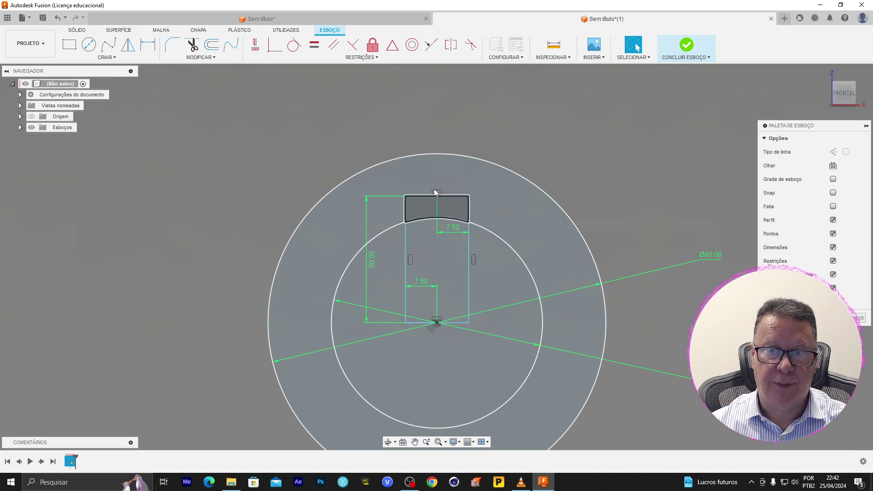
left_click_drag(435, 212, 433, 211)
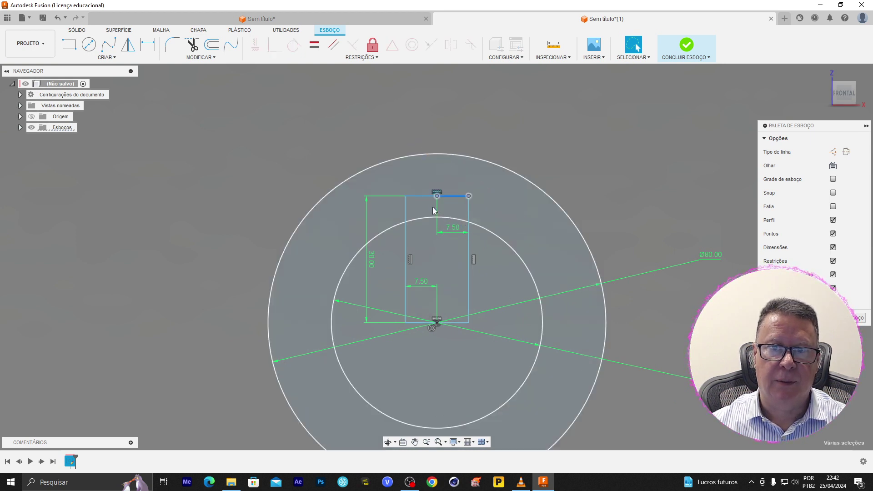
key("Delete")
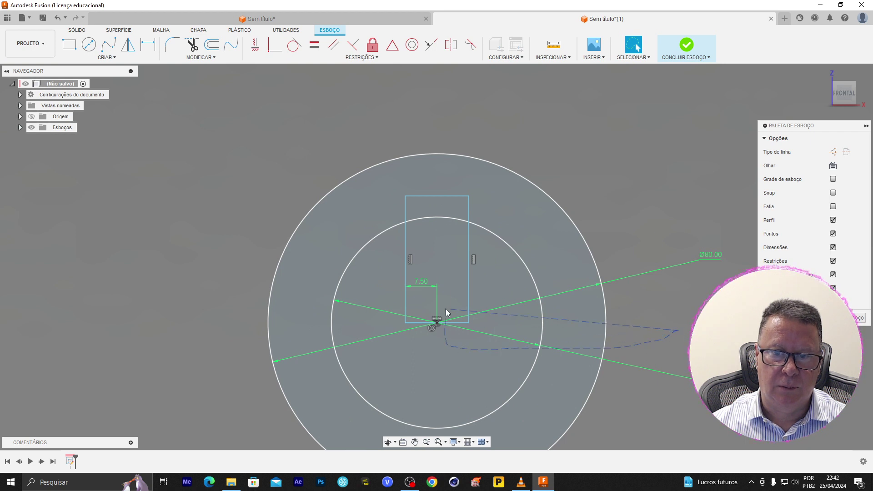
left_click_drag(434, 305, 433, 302)
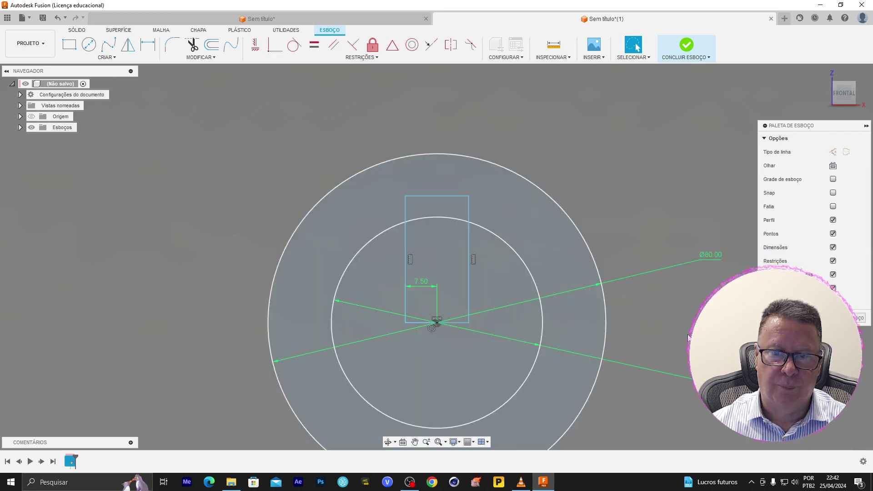
left_click_drag(201, 296, 433, 293)
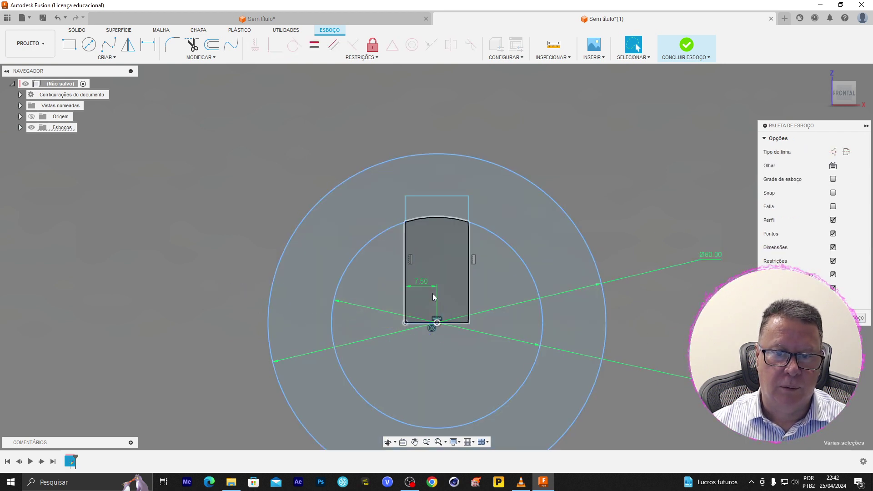
left_click(187, 296)
left_click_drag(187, 296, 490, 309)
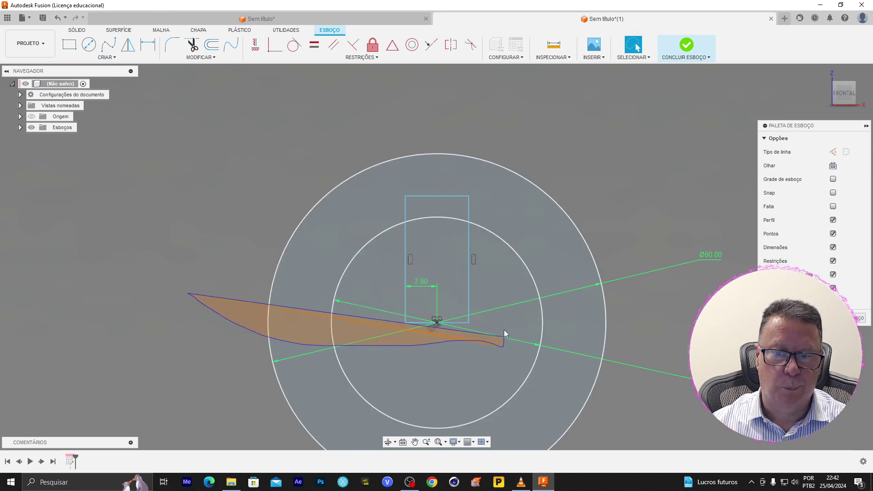
key("Escape")
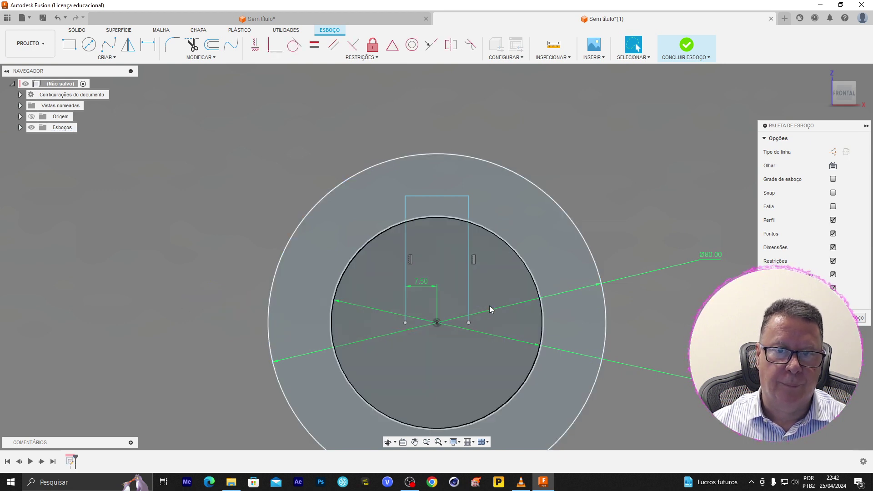
- Trim the slot's sides and the bore arc beneath it into a keyway notch
left_click(78, 58)
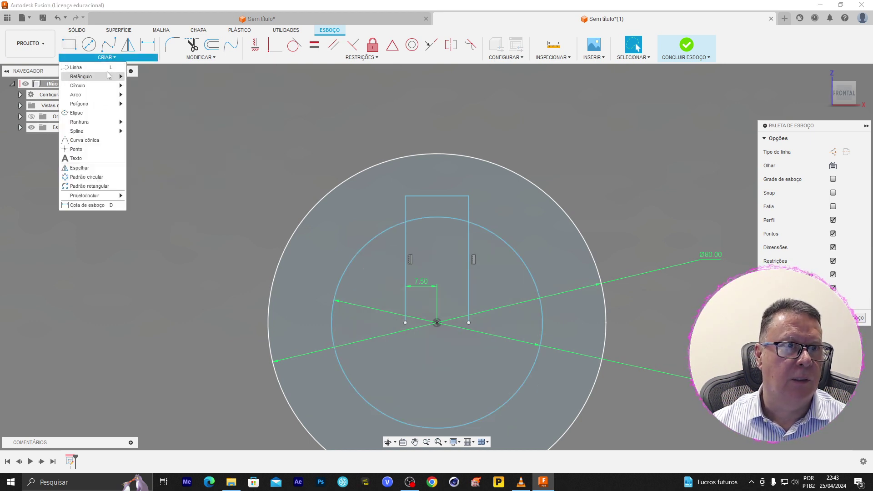
left_click(150, 86)
left_click(405, 322)
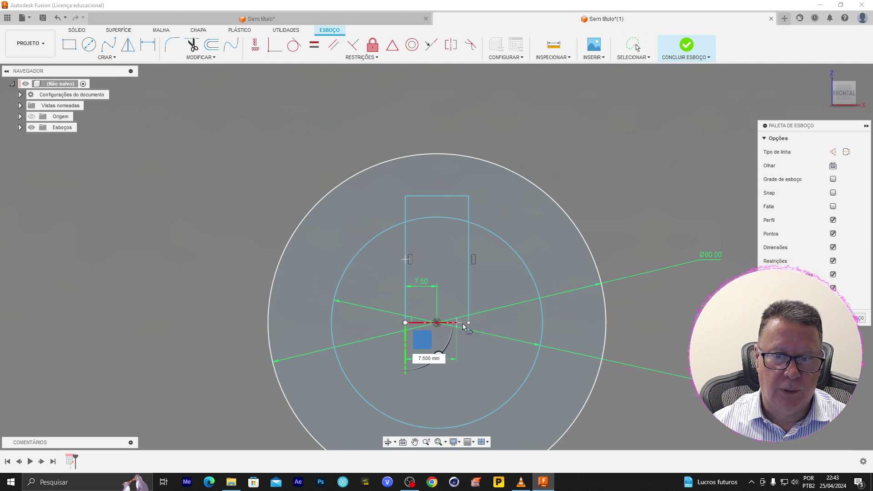
left_click(470, 322)
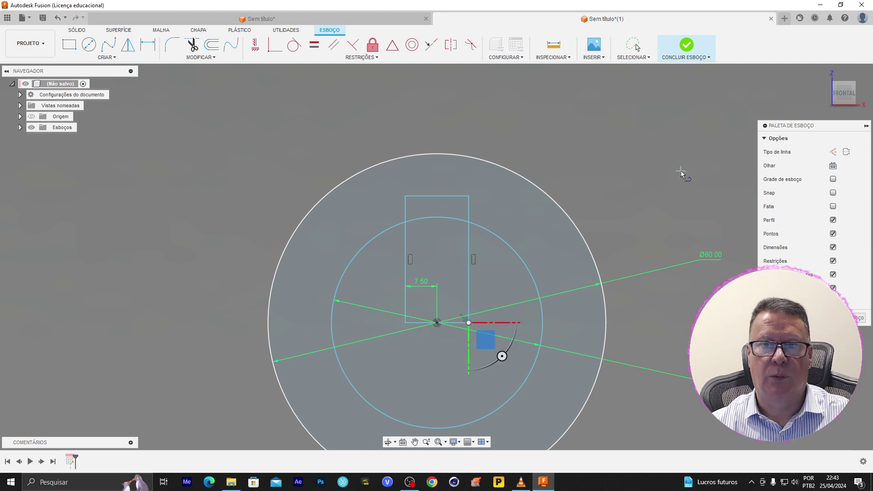
key("Escape")
left_click(192, 44)
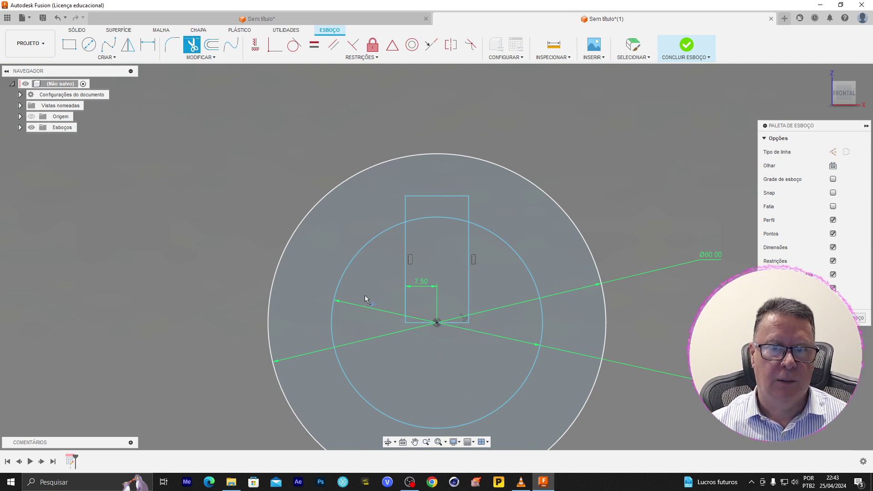
left_click(405, 272)
left_click(469, 269)
left_click(432, 218)
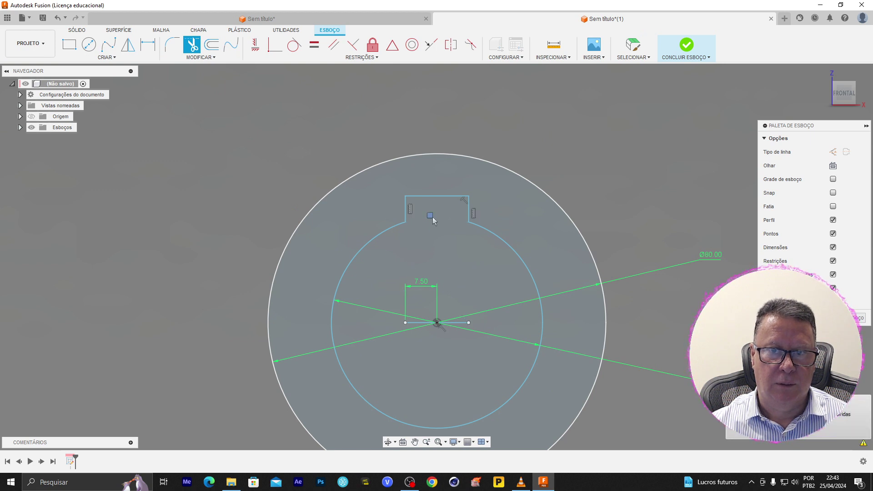
key("Escape")
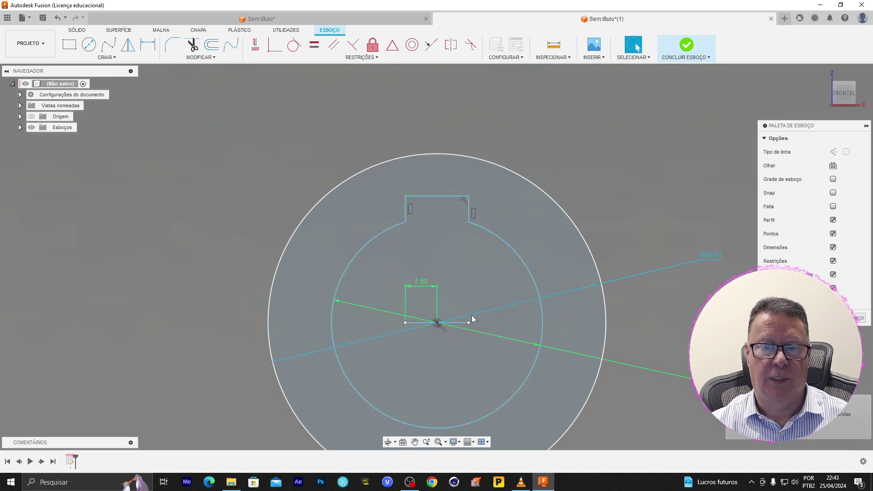
- Delete the Ø80 dimension and the centre line with its 7.50 dimension, then finish the sketch
mouse_move(679, 231)
left_mouse_down()
mouse_move(735, 270)
mouse_move(725, 231)
left_mouse_up()
mouse_move(664, 234)
left_mouse_down()
mouse_move(744, 252)
mouse_move(730, 231)
left_mouse_up()
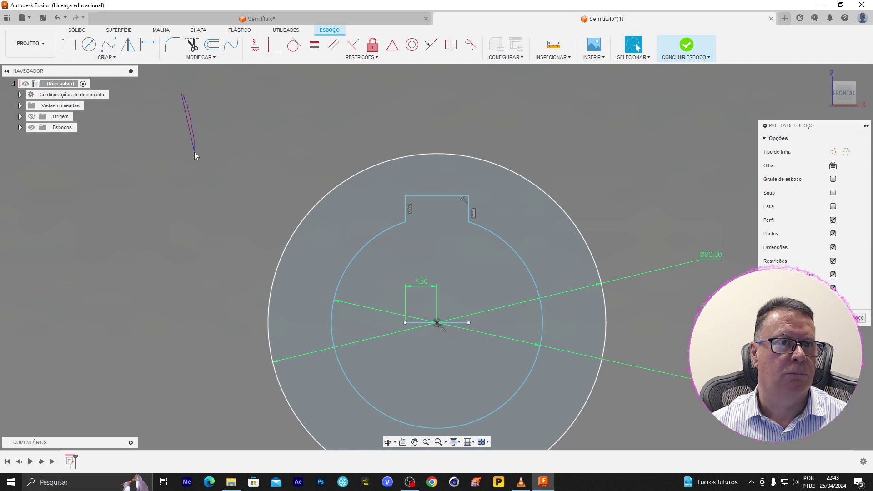
left_click_drag(195, 154, 140, 166)
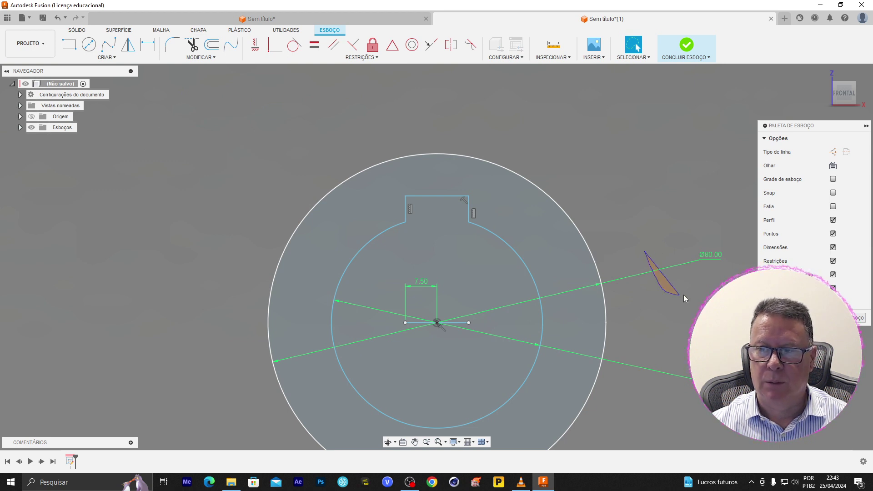
left_click_drag(684, 295, 692, 238)
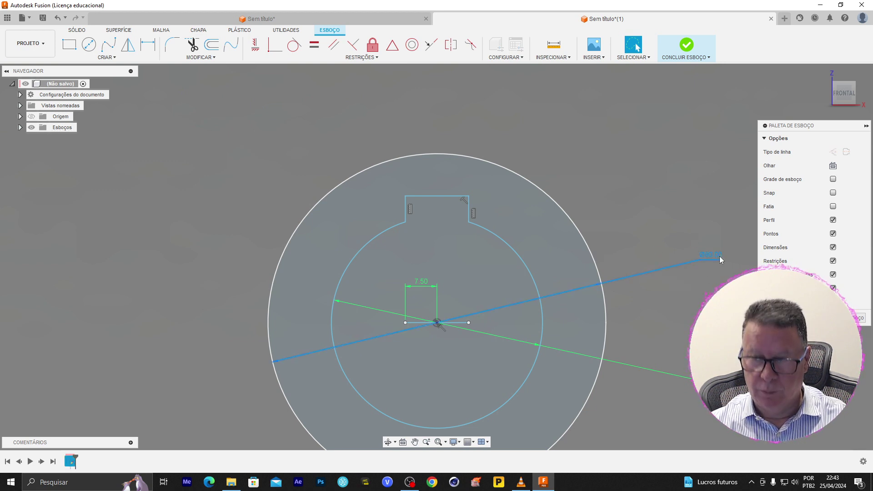
key("Delete")
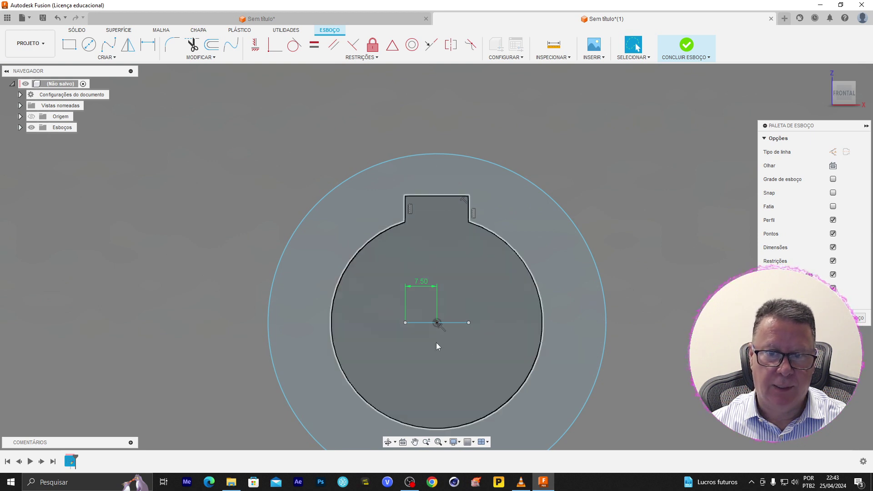
left_click(455, 323)
key("Delete")
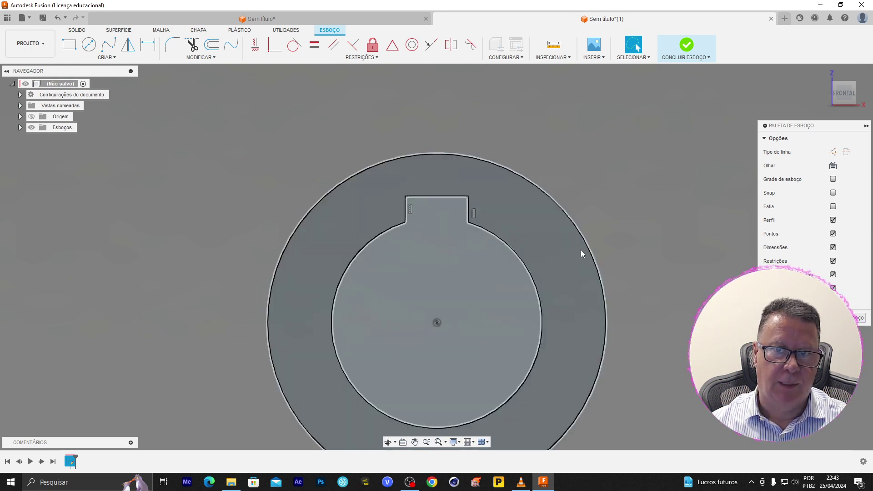
left_click(687, 62)
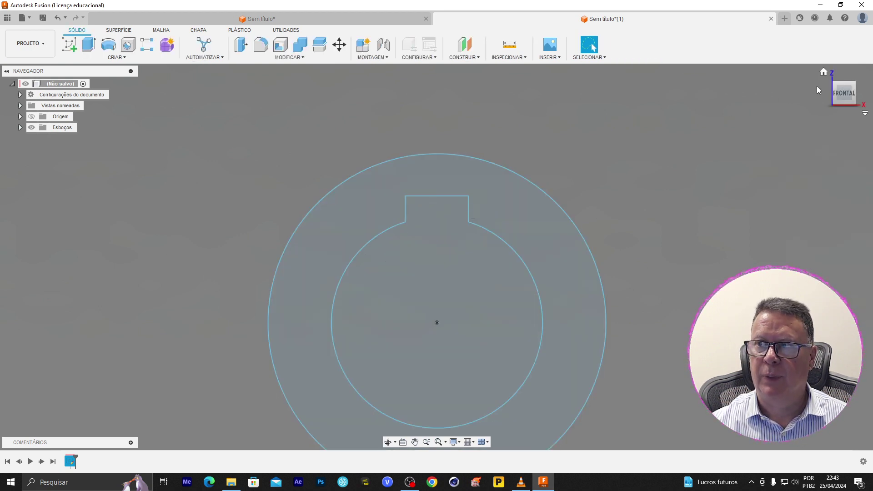
- Extrude the keyed ring profile symmetrically by 40 mm into a hollow hub
left_click(825, 73)
left_click(497, 222)
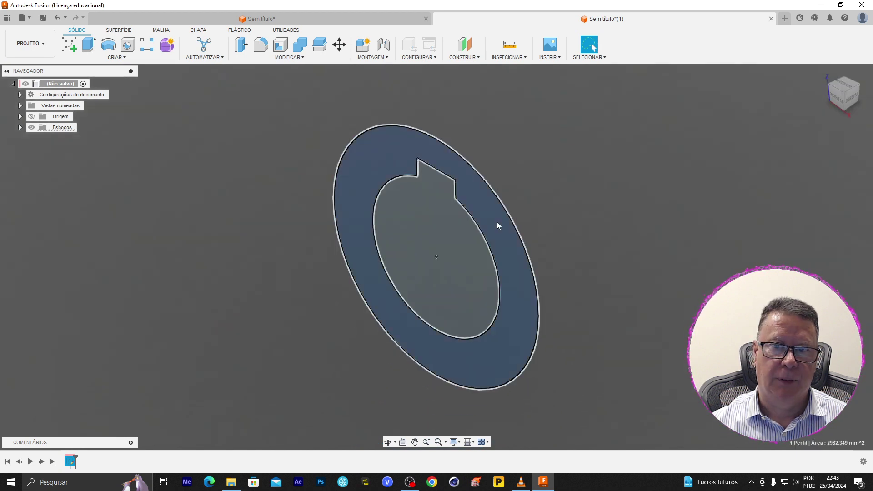
right_click(497, 222)
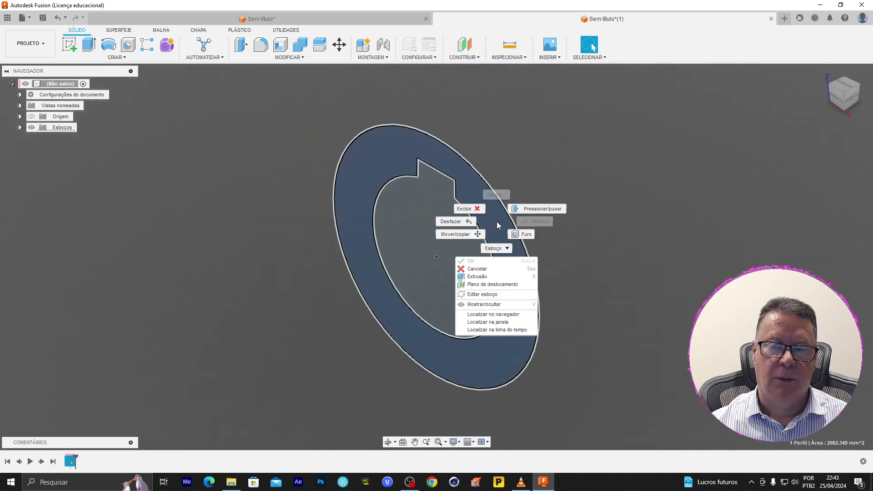
left_click(498, 276)
left_click_drag(442, 326, 535, 290)
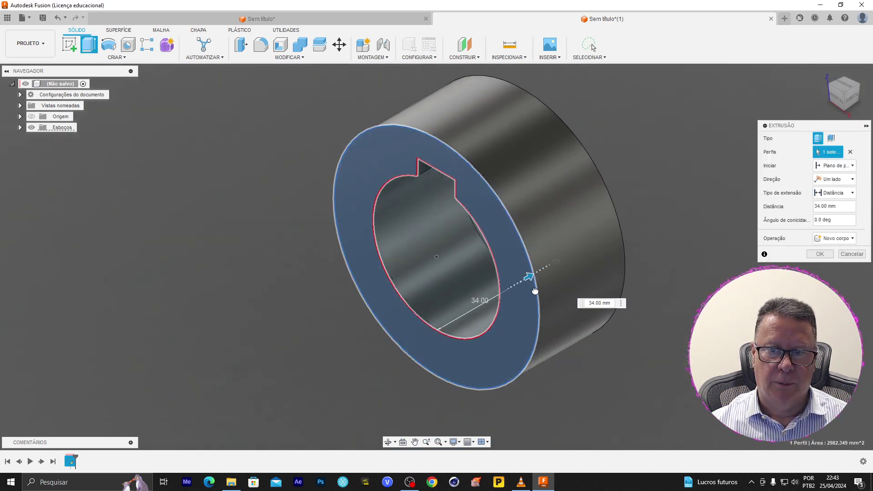
left_click(839, 179)
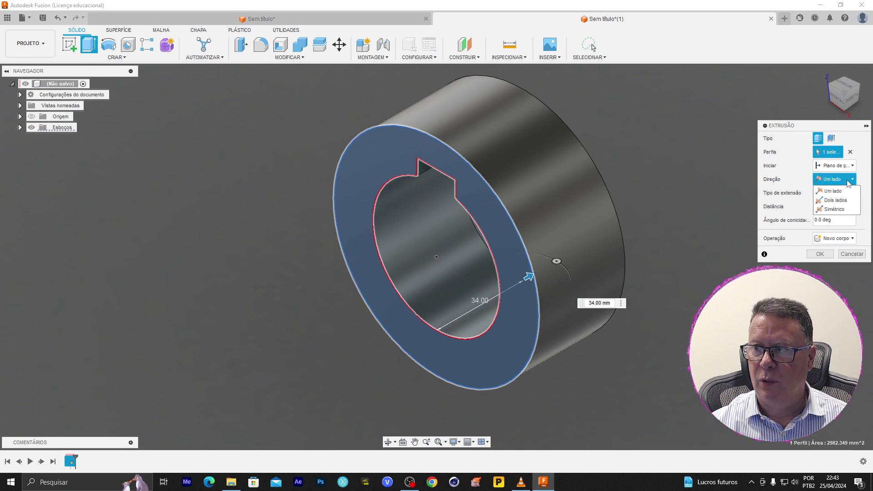
left_click(843, 209)
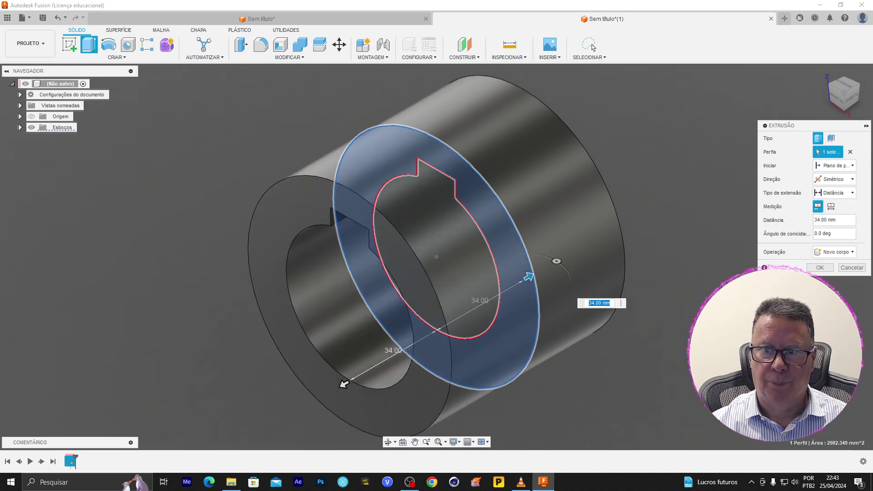
left_click(841, 221)
key("ctrl+a")
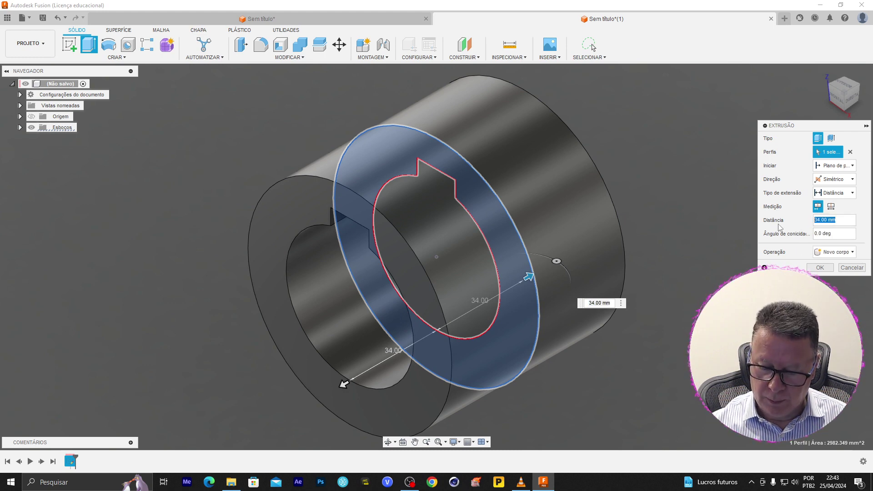
type("40")
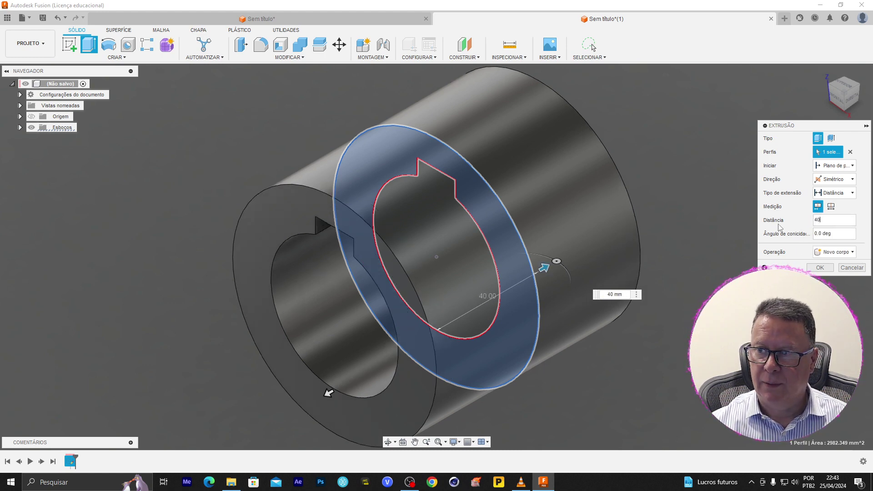
left_click(819, 268)
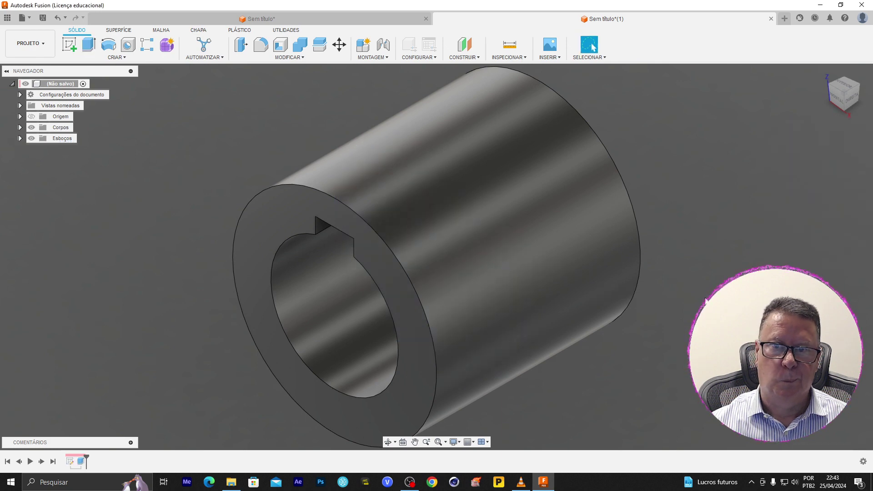
- Start a new sketch on the YZ origin plane
scroll(700, 297, "up", 2)
scroll(681, 302, "down", 4)
scroll(684, 298, "down", 1)
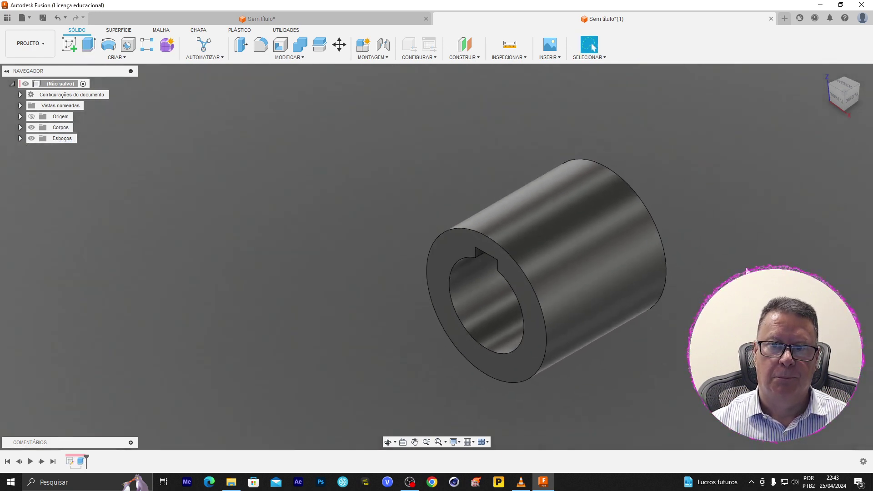
mouse_move(755, 287)
middle_mouse_down()
mouse_move(621, 260)
mouse_move(628, 259)
middle_mouse_up()
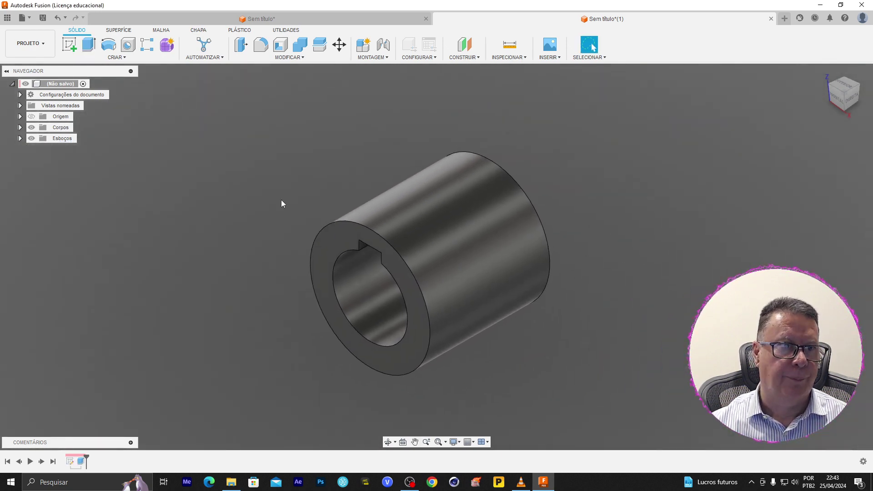
left_click(20, 116)
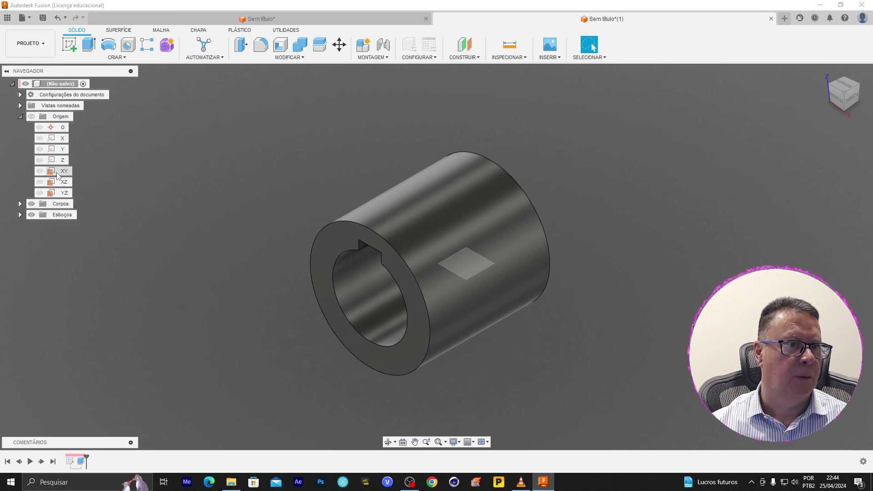
left_click(65, 194)
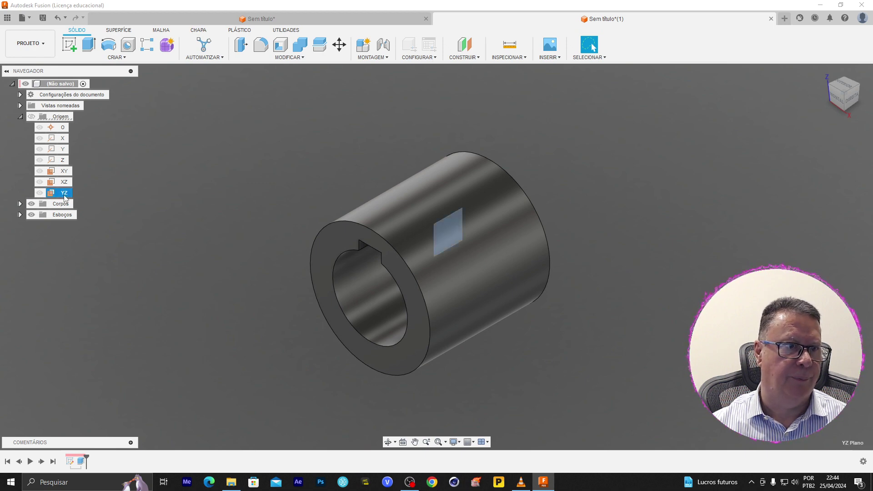
right_click(66, 199)
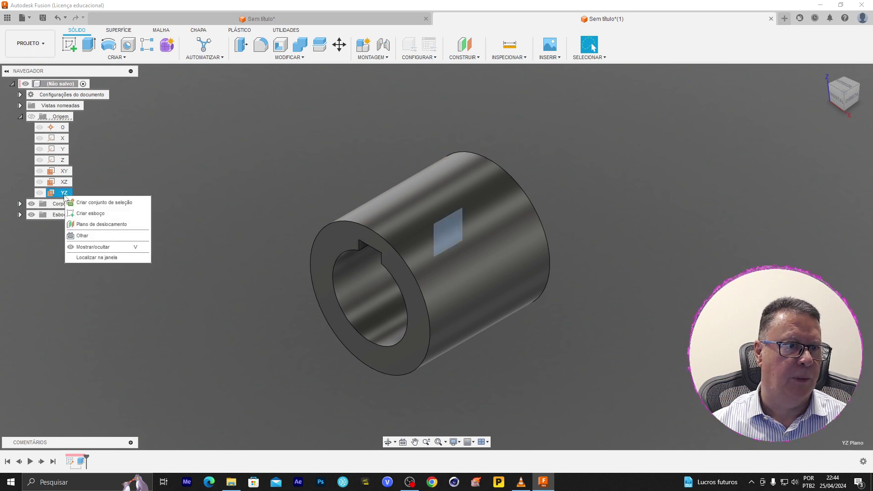
left_click(118, 214)
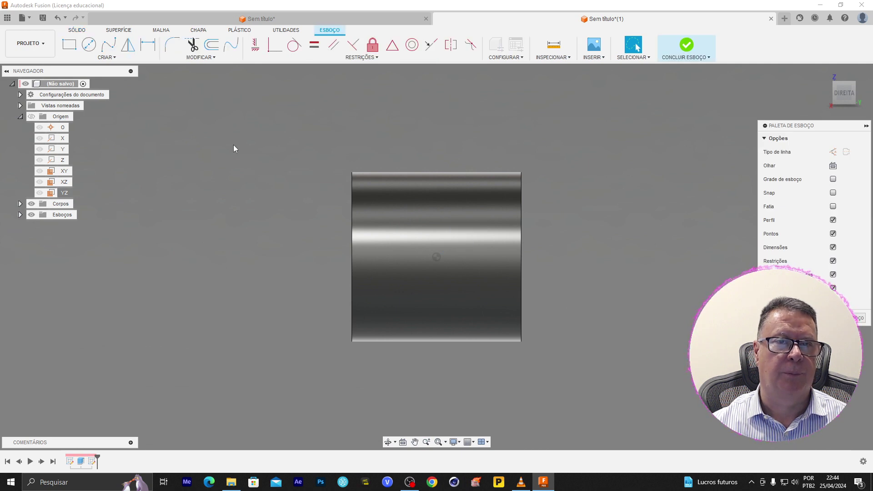
- Show the hub as wireframe edges and centre the sketch in view
left_click(455, 442)
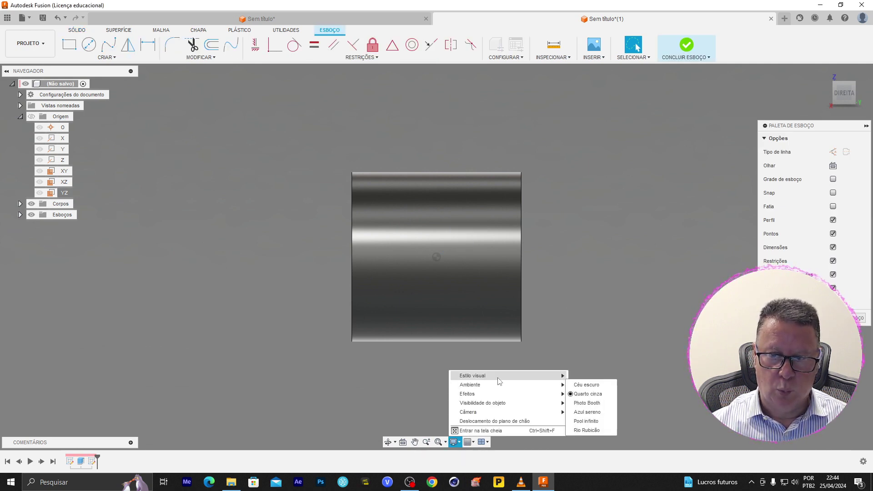
mouse_move(473, 376)
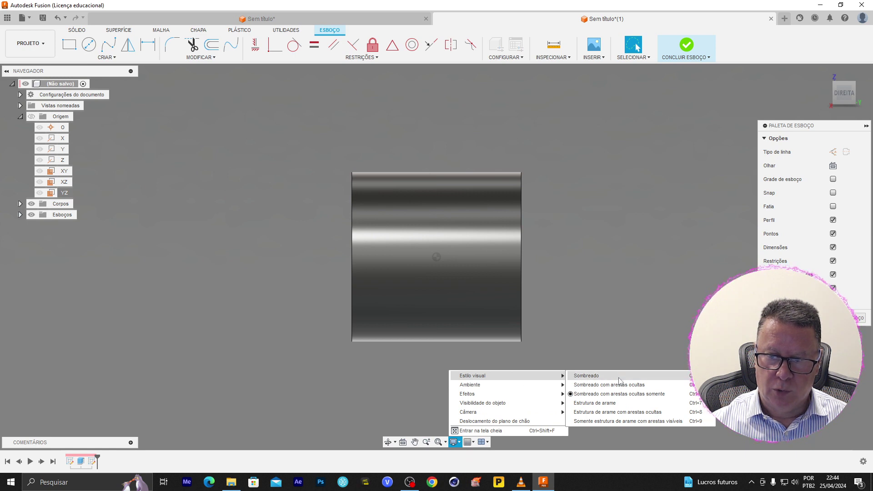
left_click(627, 406)
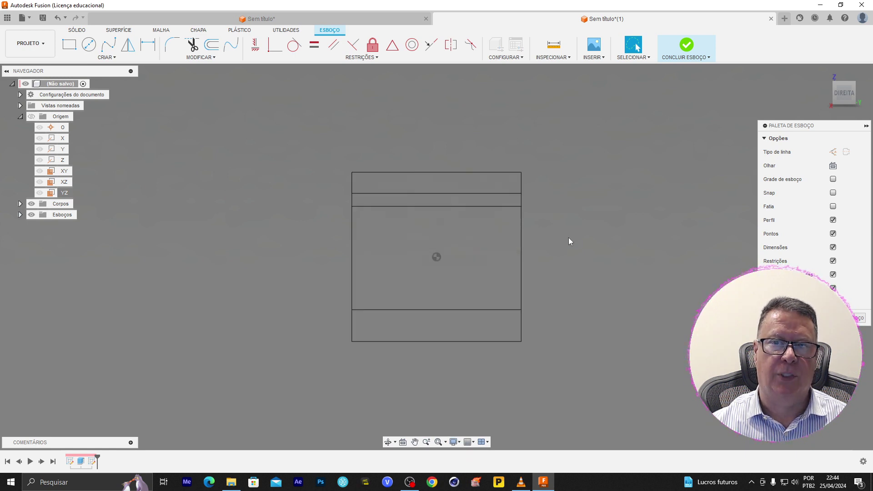
middle_click_drag(574, 236, 526, 303)
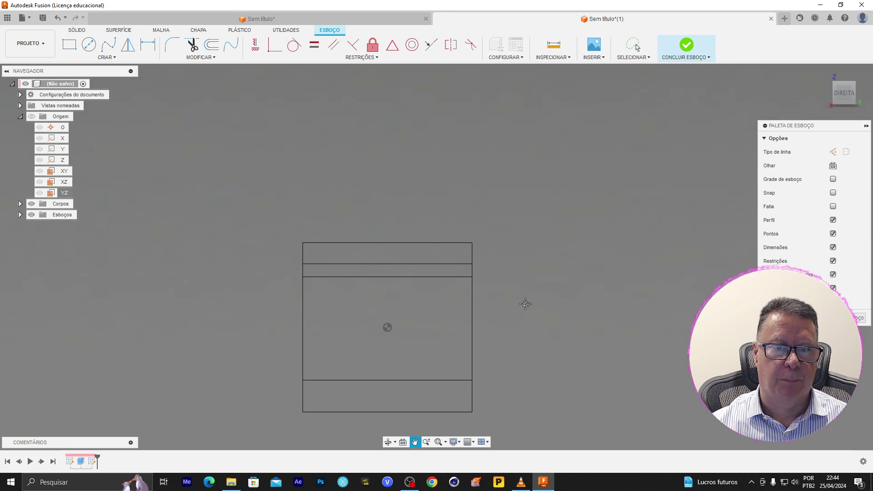
- Draw a vertical line up from the rectangle's top-left corner
left_click(108, 57)
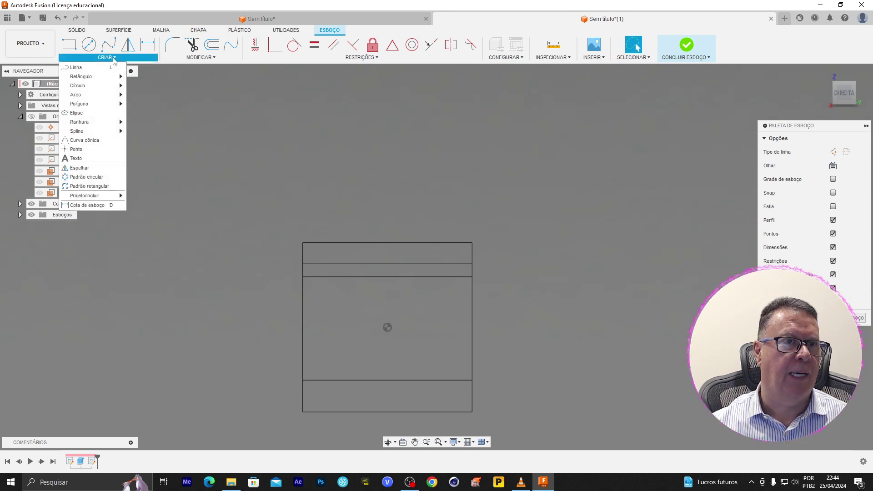
left_click(93, 73)
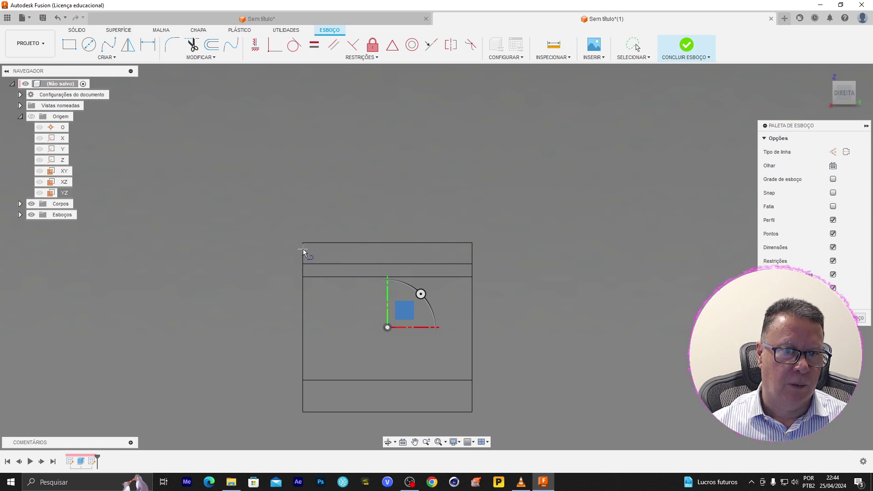
left_click(303, 249)
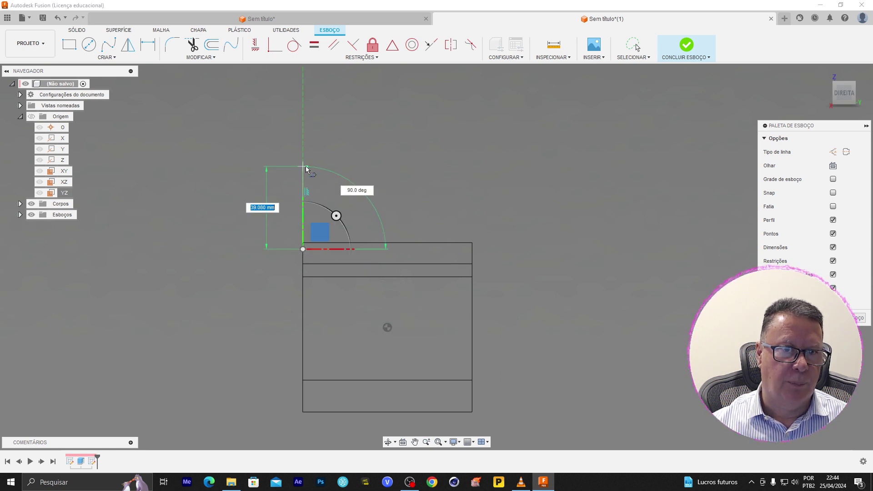
left_click(304, 167)
key("Escape")
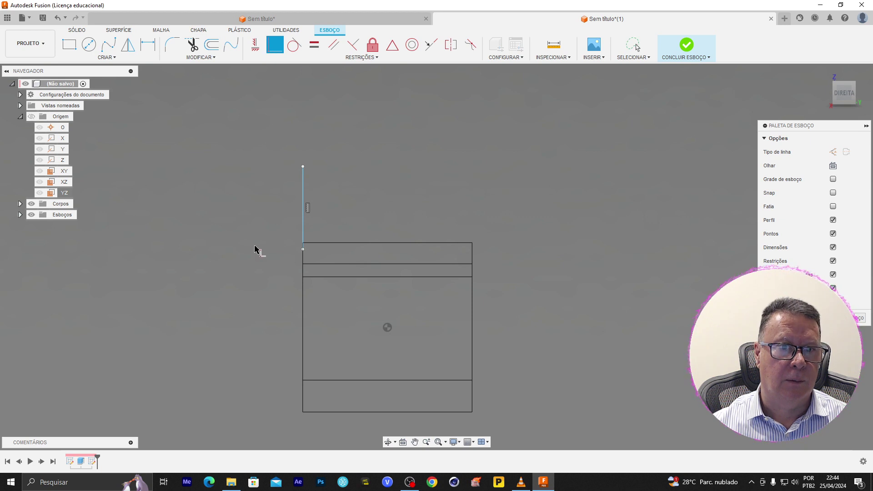
- Select the rectangle's top-left corner point and the left edge below it
scroll(257, 249, "up", 2)
scroll(261, 250, "up", 2)
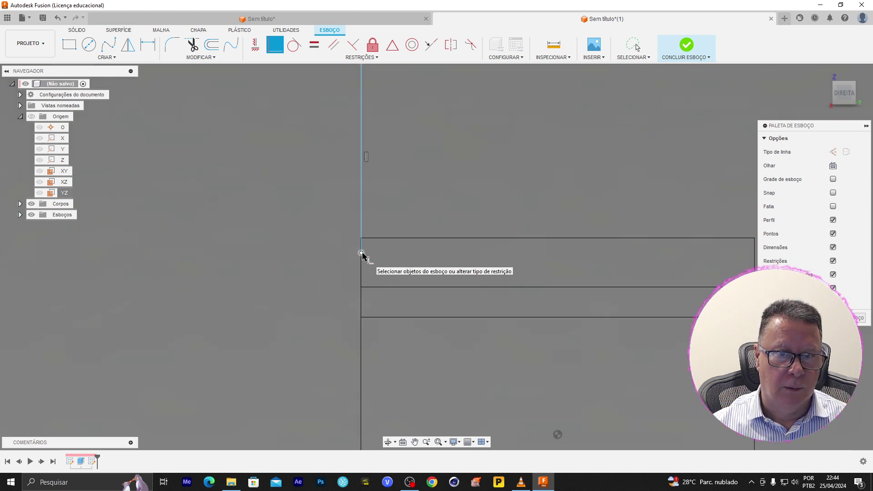
left_click(361, 254)
scroll(371, 241, "up", 2)
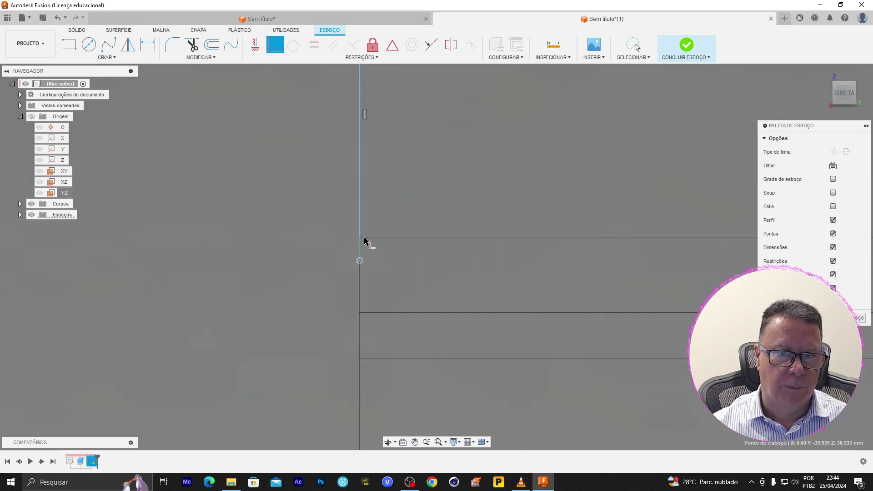
scroll(367, 242, "up", 3)
scroll(351, 244, "up", 2)
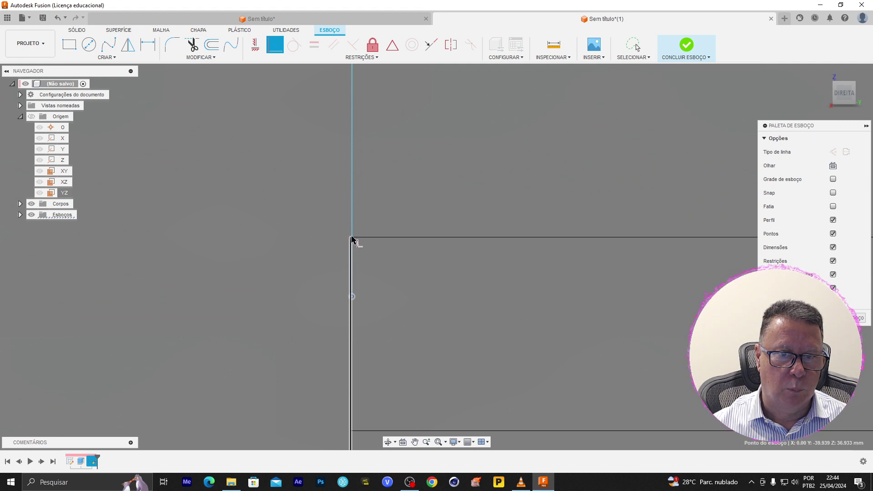
left_click(351, 241)
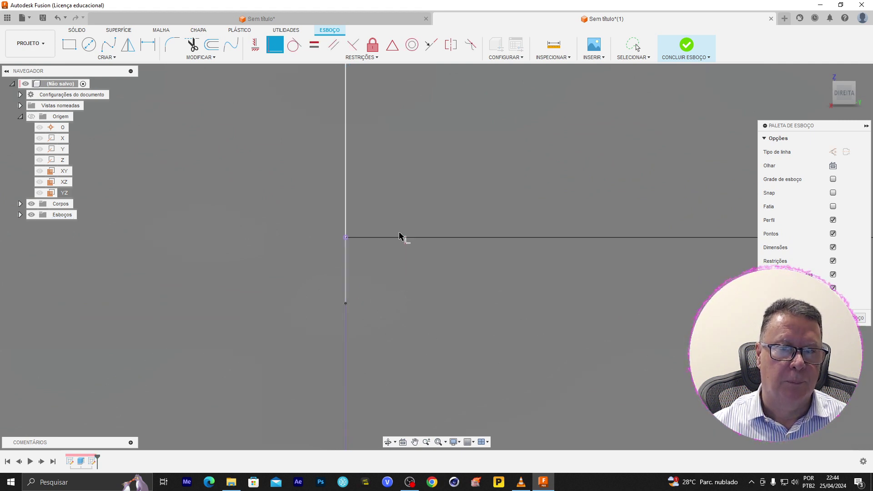
scroll(423, 234, "down", 2)
scroll(489, 215, "down", 2)
scroll(518, 169, "down", 1)
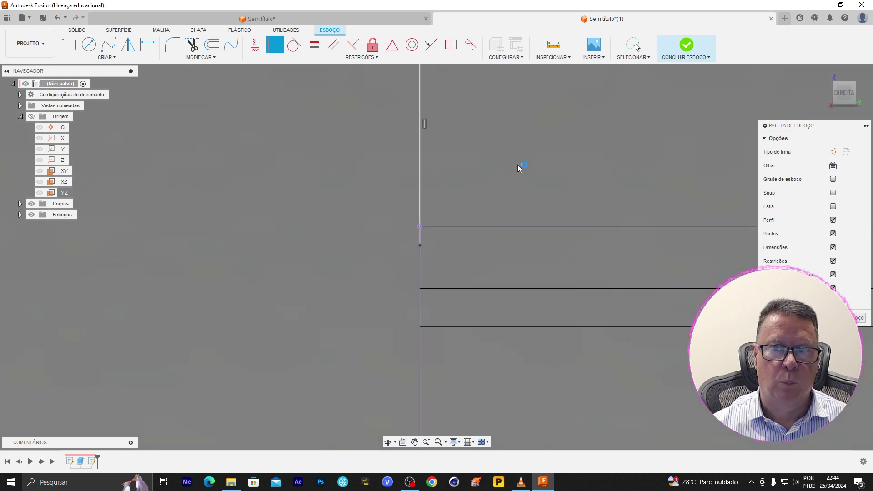
scroll(516, 166, "down", 2)
middle_click_drag(435, 312, 461, 392)
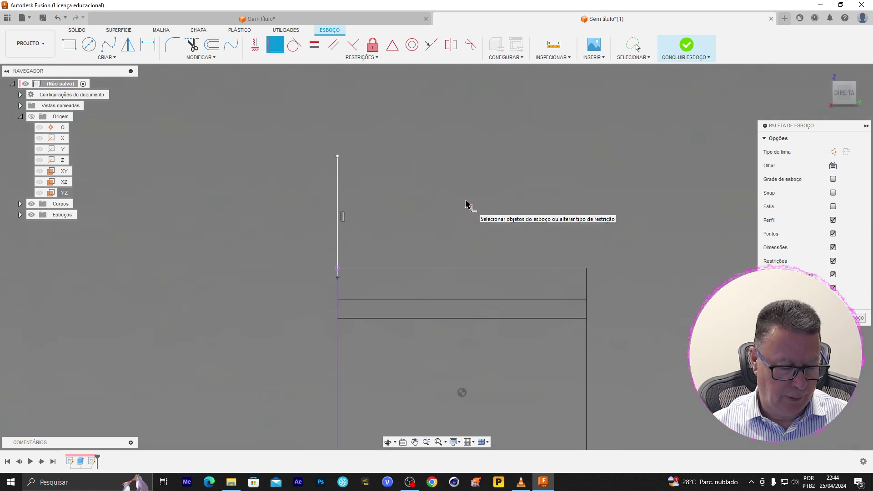
- Add a length dimension to the new vertical line
key("d")
left_click(337, 210)
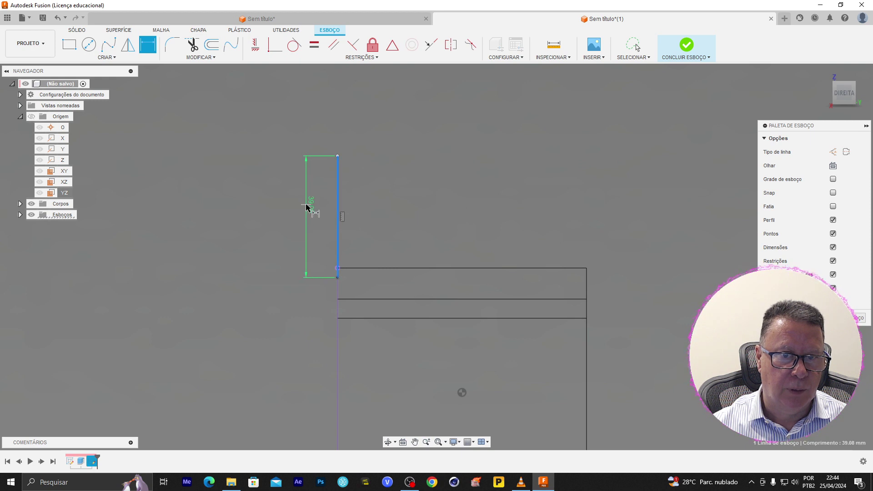
left_click(306, 207)
key("Return")
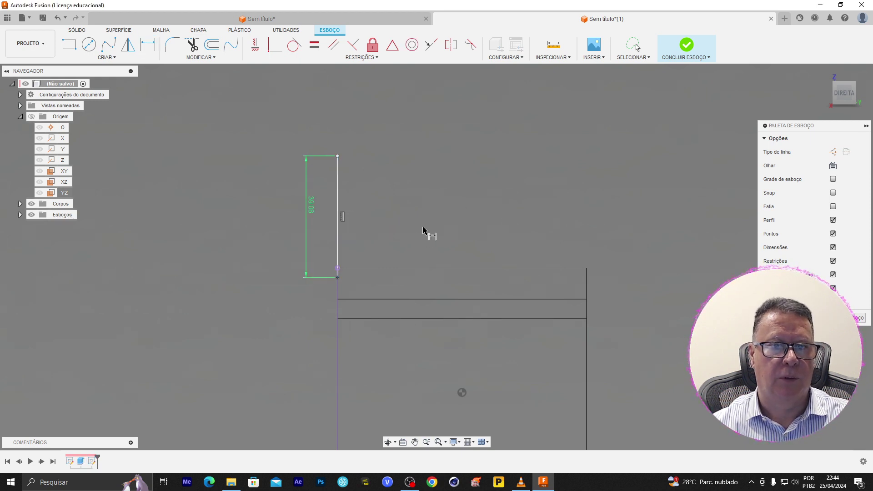
scroll(339, 279, "up", 3)
scroll(346, 285, "up", 2)
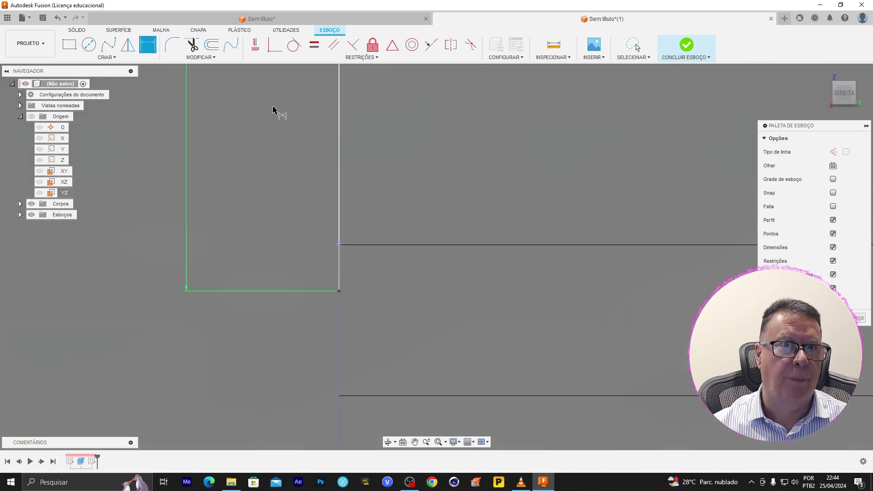
- Constrain the new line perpendicular to the rectangle's top edge
left_click(275, 44)
left_click(339, 292)
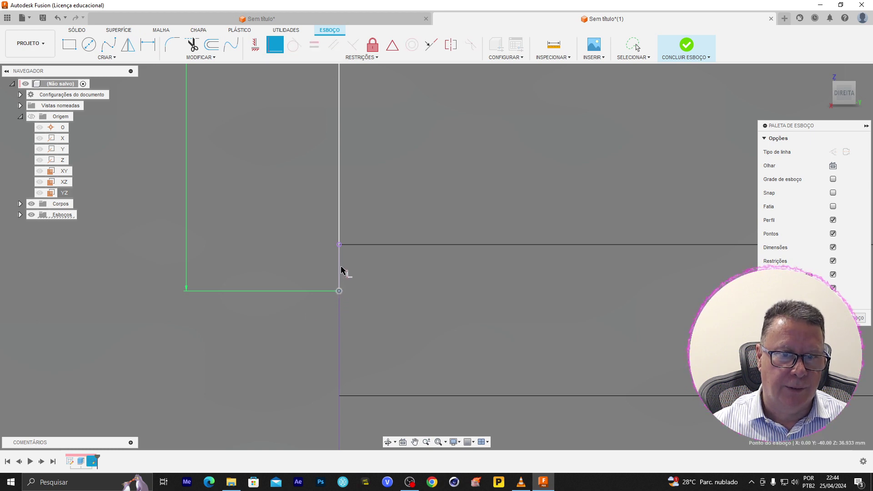
left_click(339, 246)
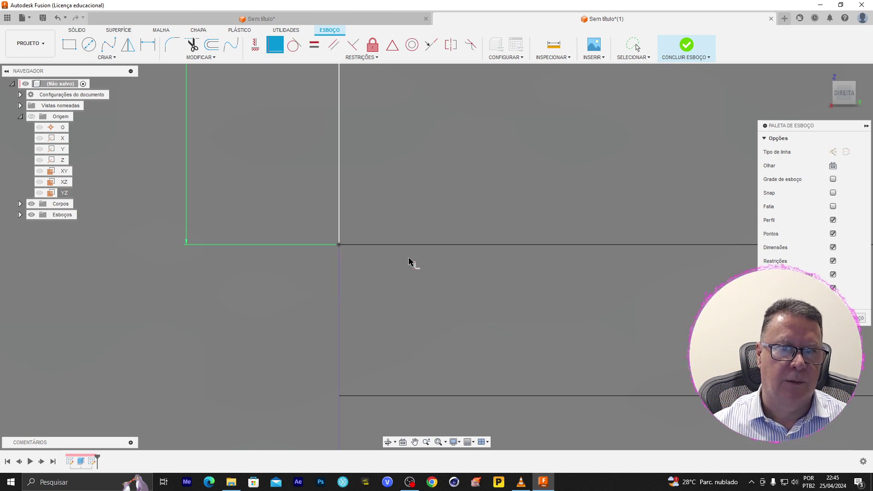
scroll(447, 196, "up", 3)
scroll(458, 226, "down", 4)
scroll(502, 191, "down", 2)
scroll(503, 196, "down", 2)
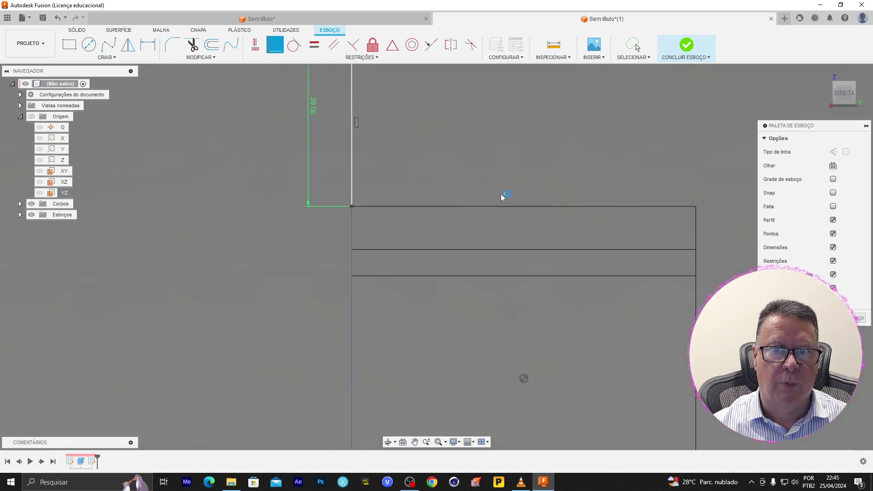
scroll(502, 195, "down", 2)
middle_click_drag(400, 165, 405, 284, "shift")
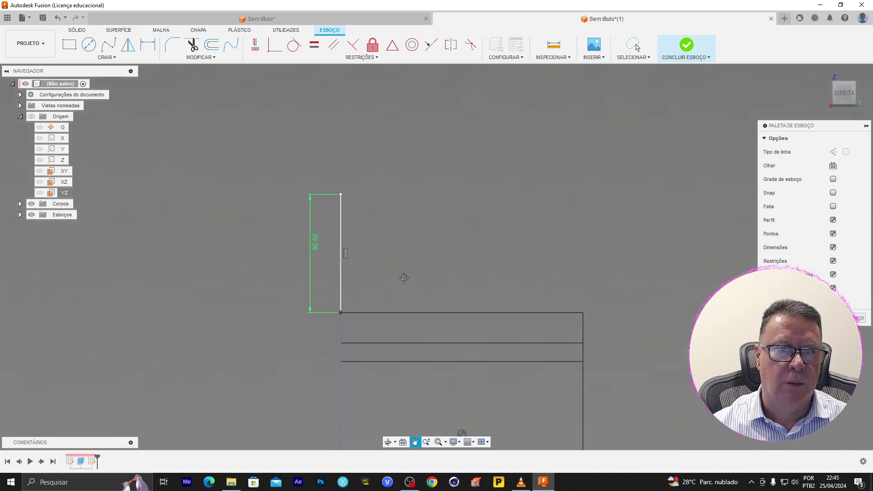
key("Escape")
- Set the vertical line's length dimension to 25 mm
double_click(318, 253)
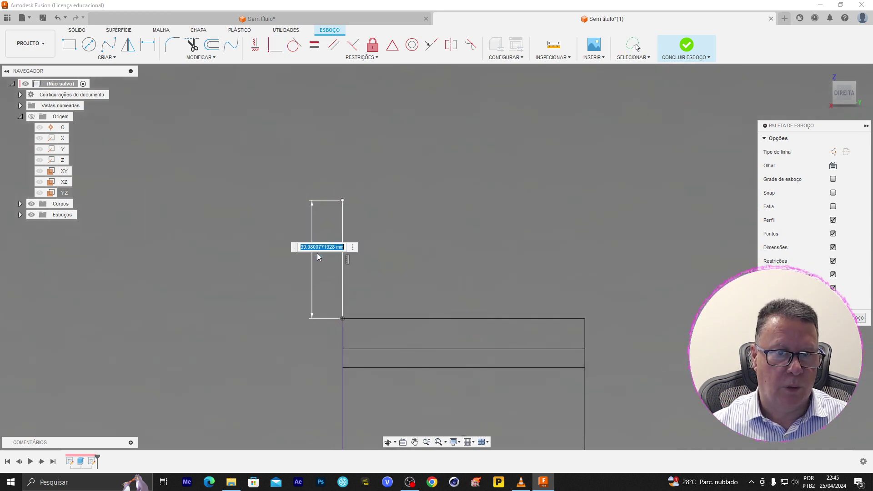
type("25")
key("Return")
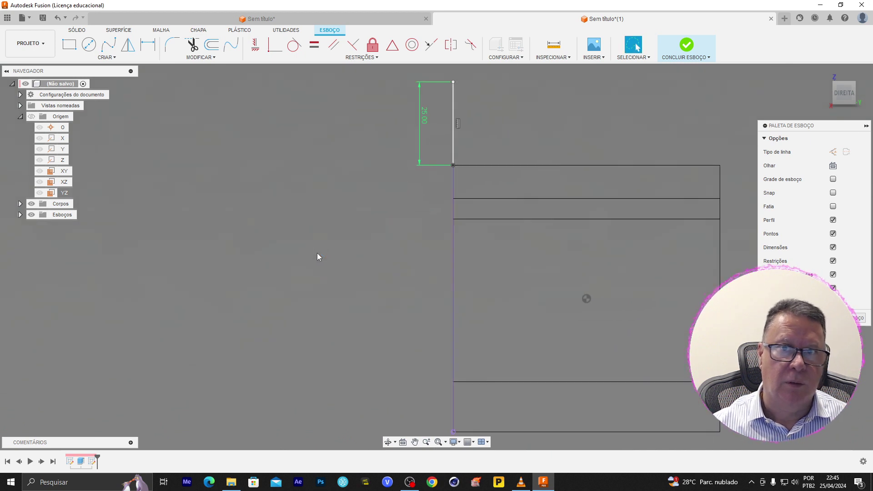
middle_click_drag(349, 288, 221, 312)
scroll(401, 316, "up", 1)
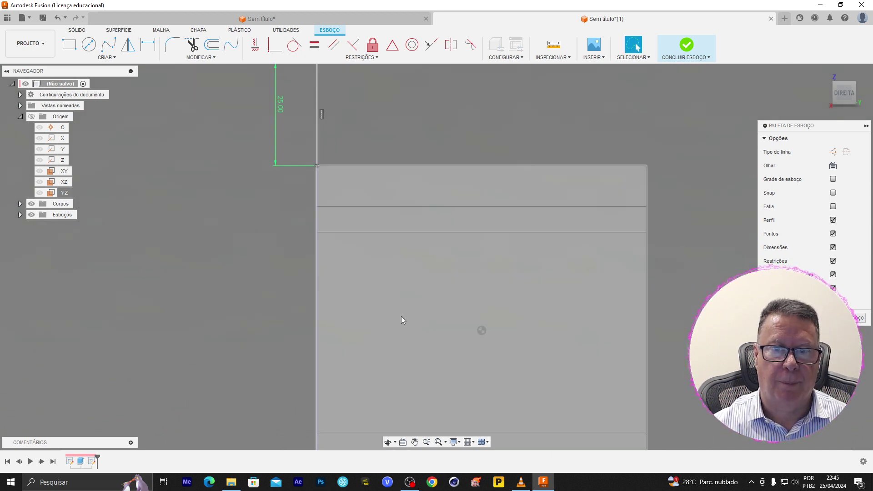
scroll(455, 314, "down", 2)
scroll(506, 312, "down", 2)
middle_click_drag(596, 305, 464, 300)
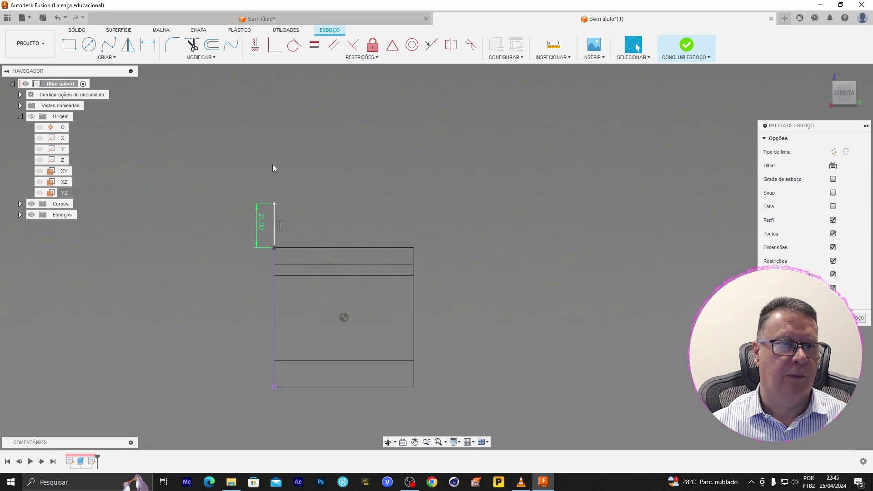
- Draw a 40 mm horizontal line out from the rectangle's right edge
key("c")
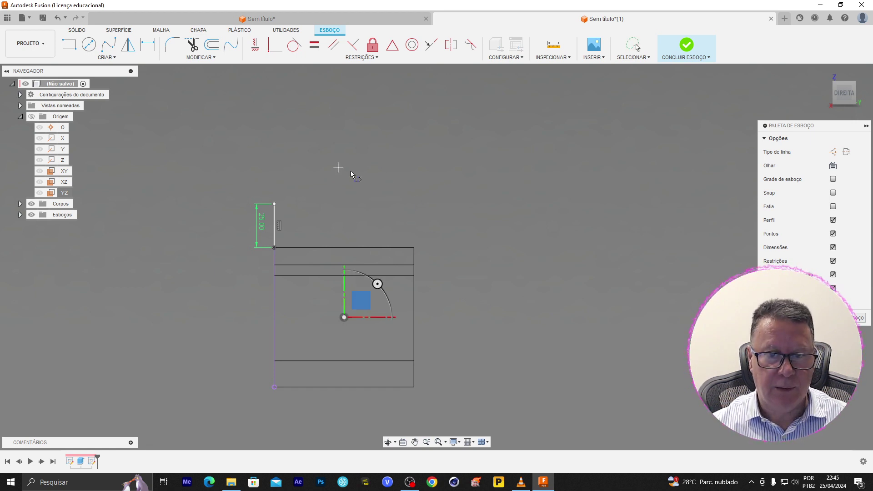
left_click(413, 317)
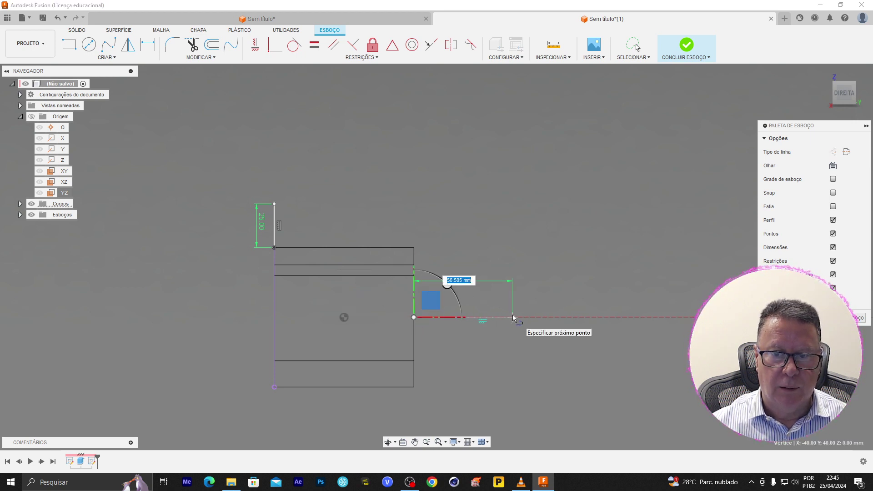
type("40")
key("Return")
key("Escape")
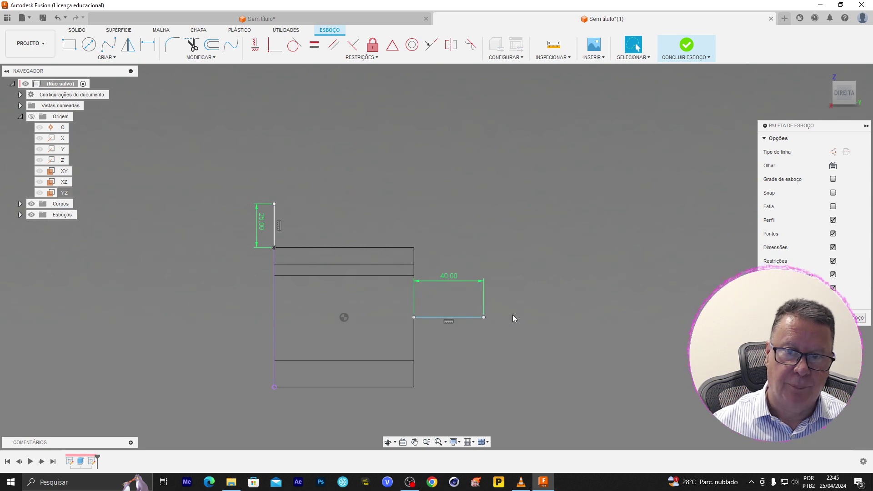
- Draw a 125 mm vertical line rising from the 40 mm line's end
key("l")
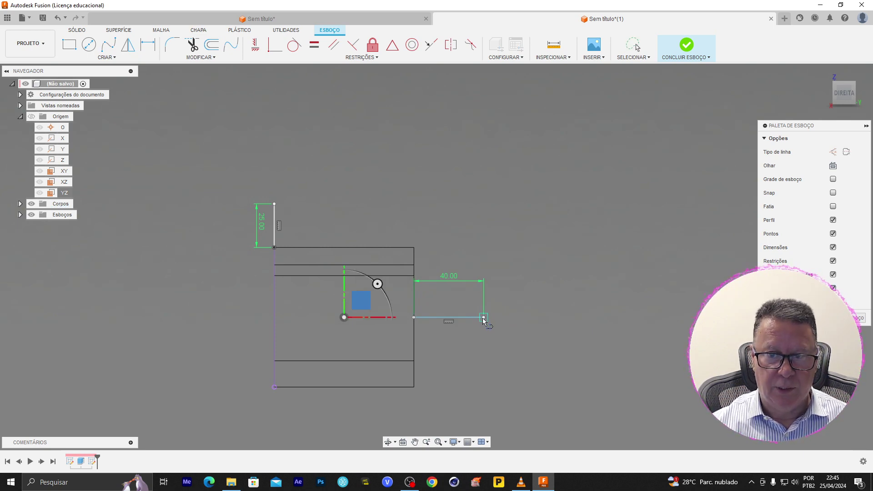
left_click(484, 317)
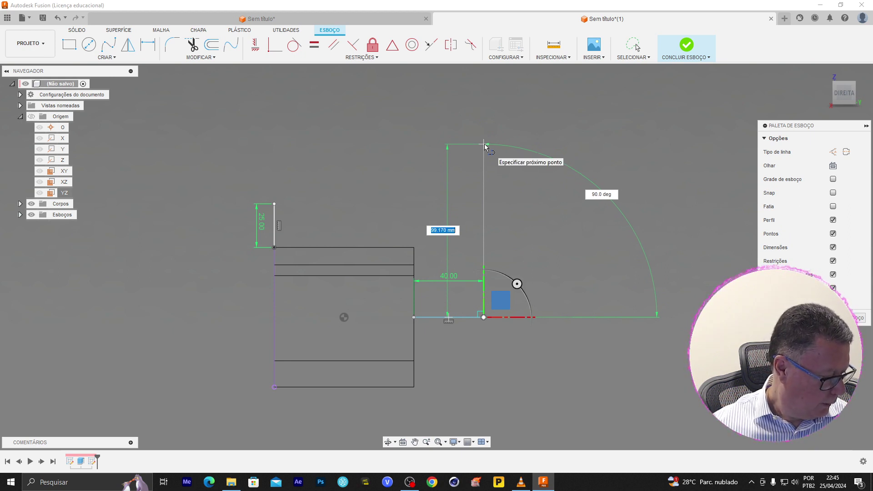
type("125")
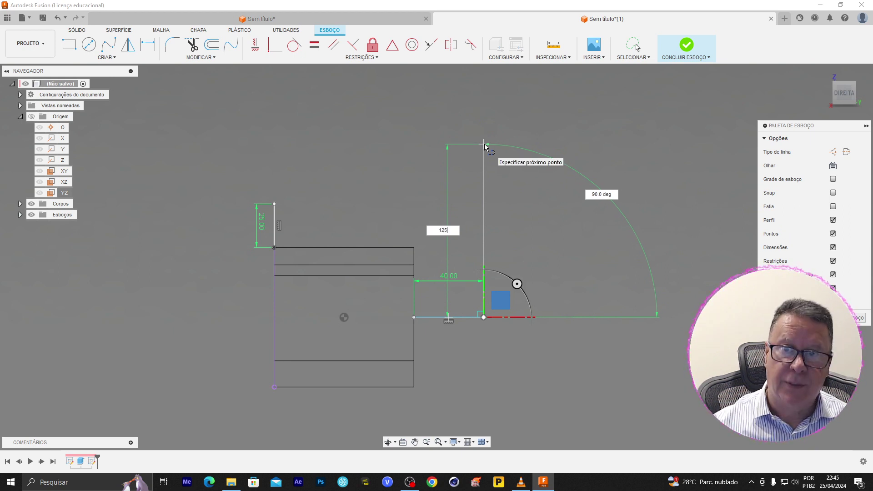
key("Tab")
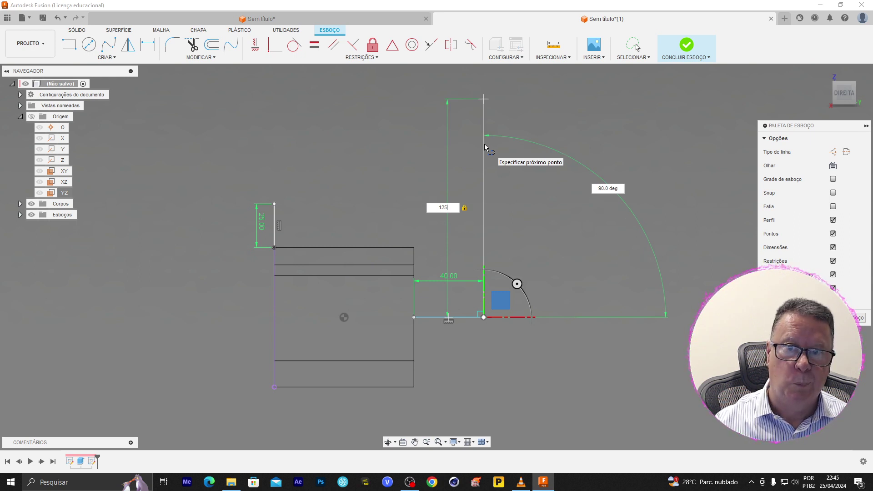
key("Return")
key("Escape")
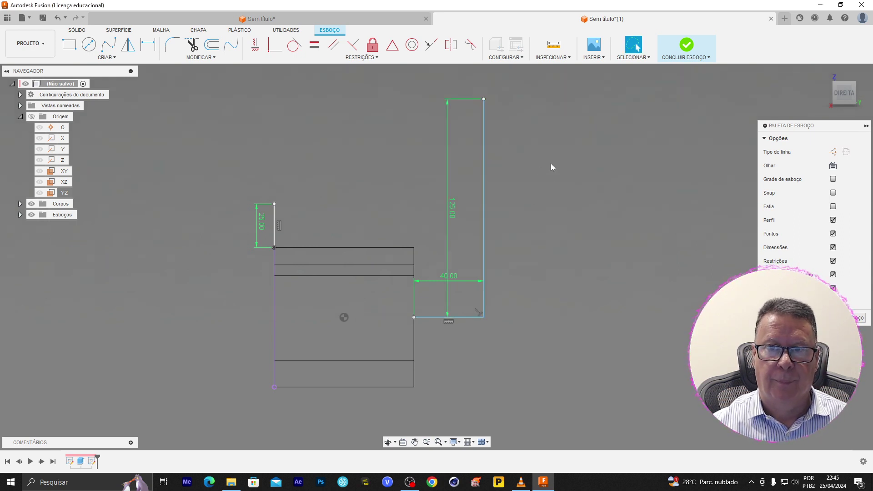
middle_click_drag(551, 163, 522, 274)
- Draw two concentric circles at the top end of the 125 line
key("c")
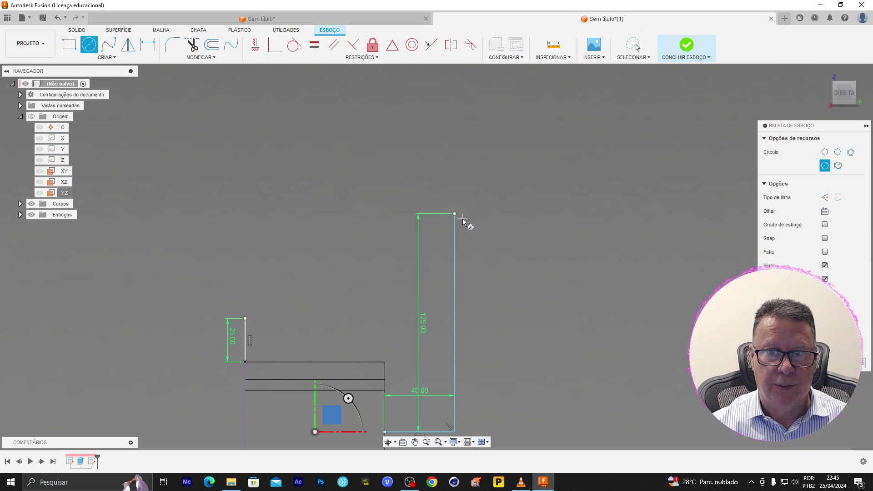
left_click(455, 213)
left_click(490, 227)
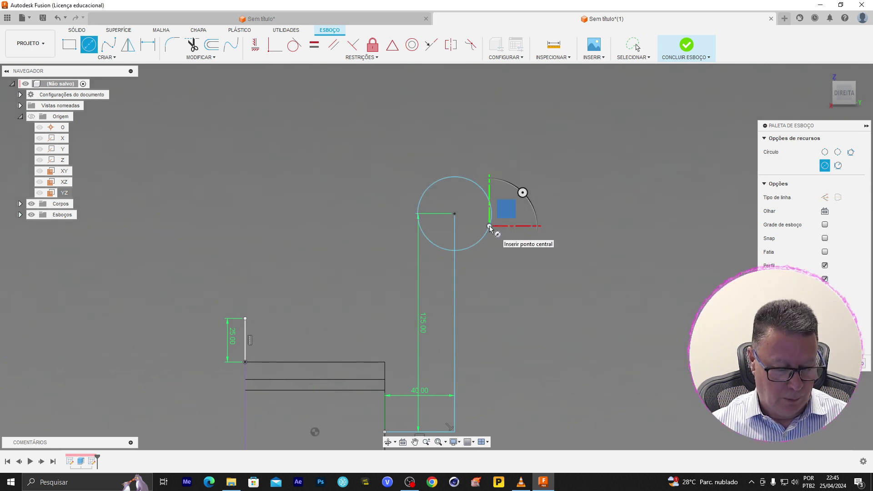
left_click(455, 214)
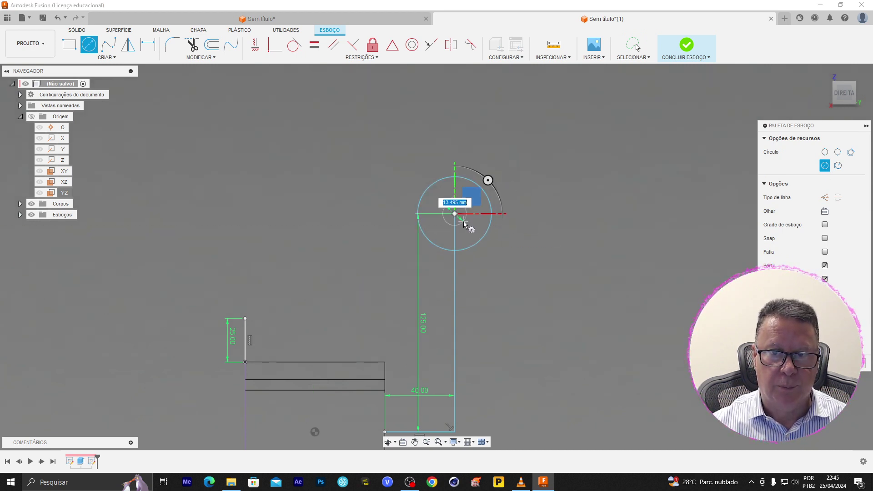
left_click(470, 229)
key("Escape")
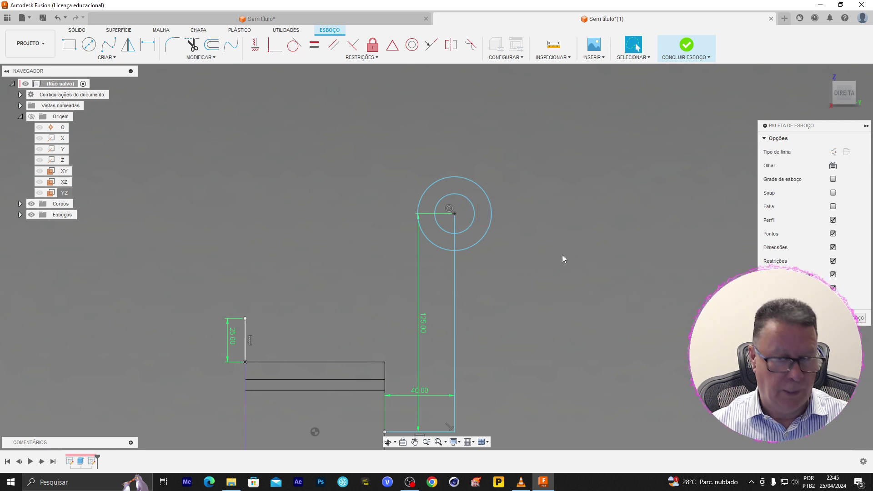
- Size the circles to Ø50 and Ø30, then delete those diameter dimensions
key("d")
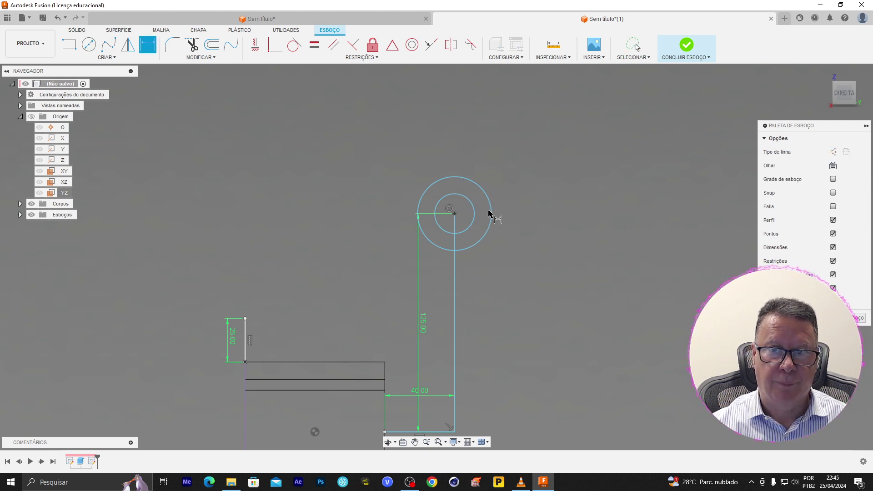
left_click(492, 213)
left_click(555, 207)
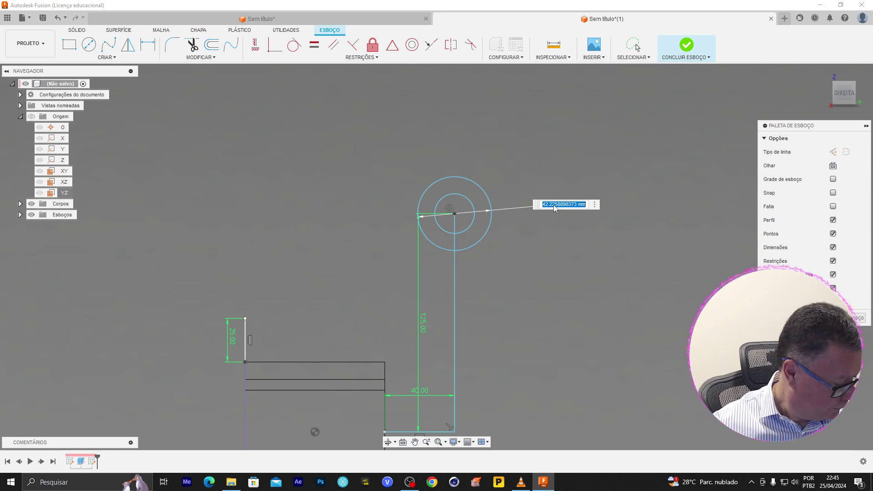
type("50")
key("Return")
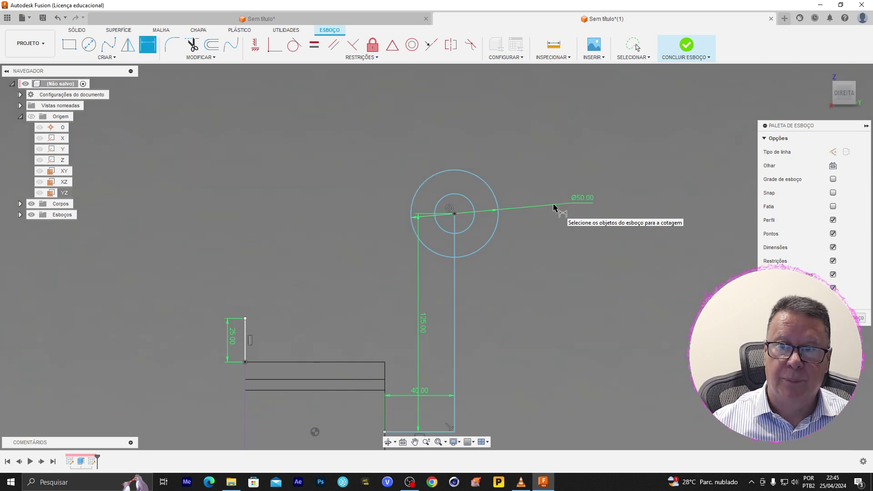
left_click(465, 198)
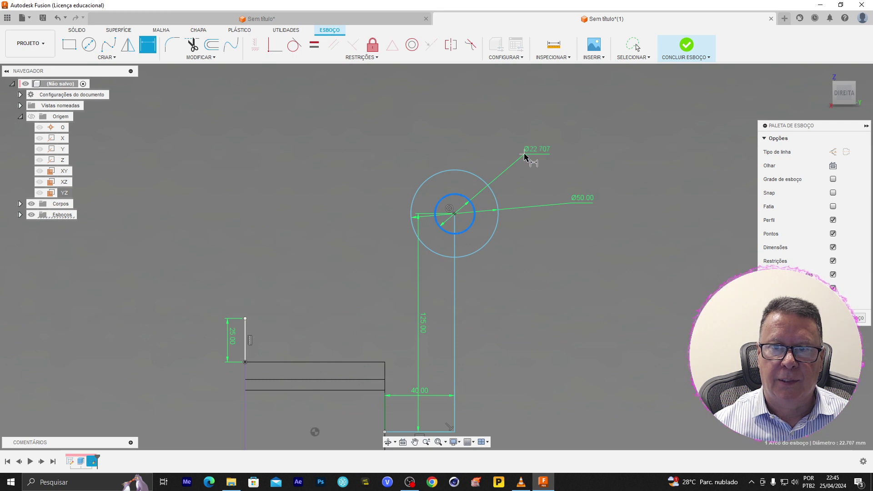
left_click(567, 155)
type("30")
key("Return")
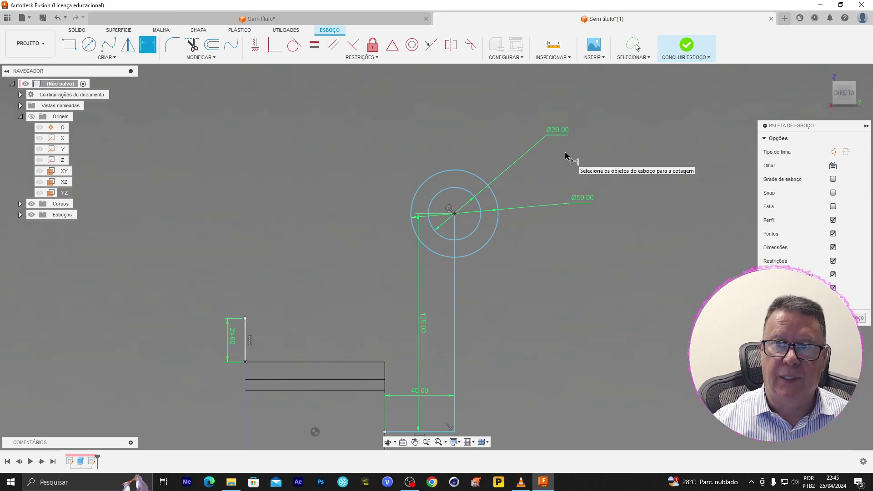
key("Escape")
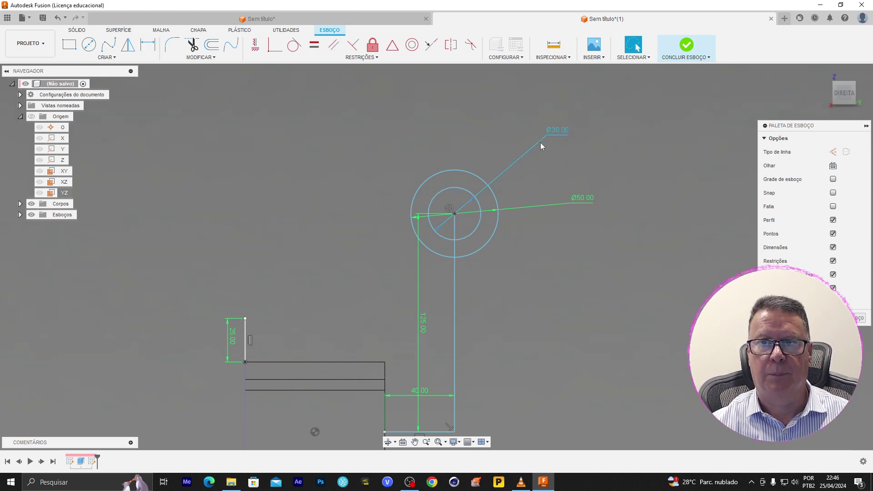
left_click_drag(600, 223, 527, 121)
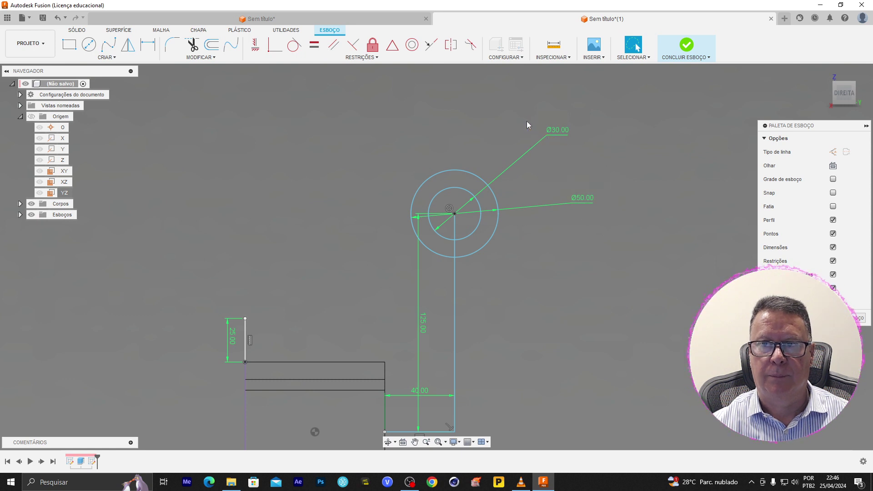
key("Delete")
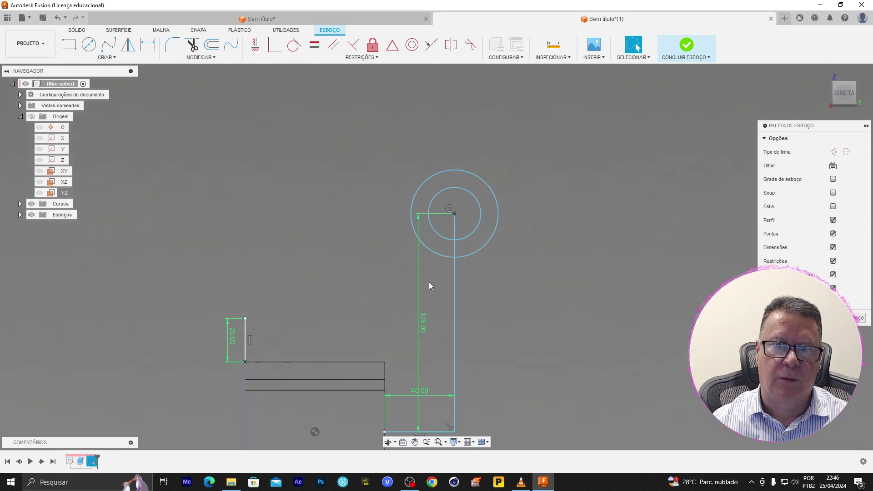
- Delete the 125.00 and 40.00 dimensions
left_click(421, 324)
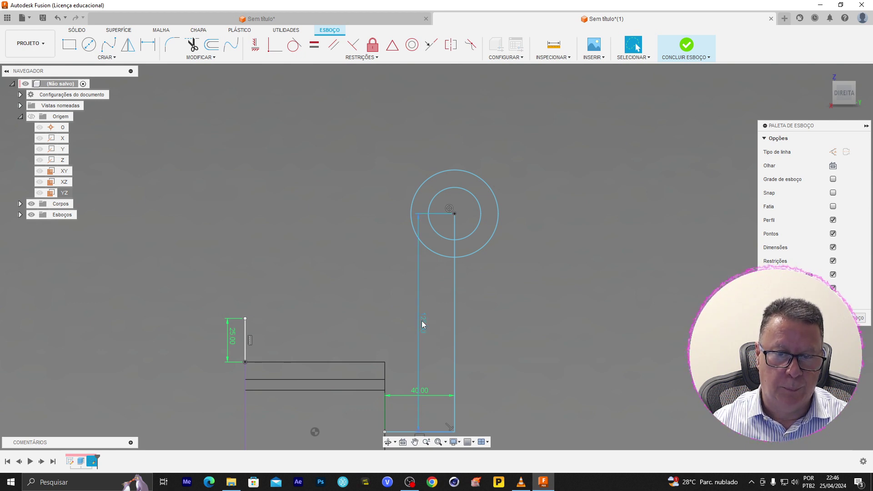
key("Delete")
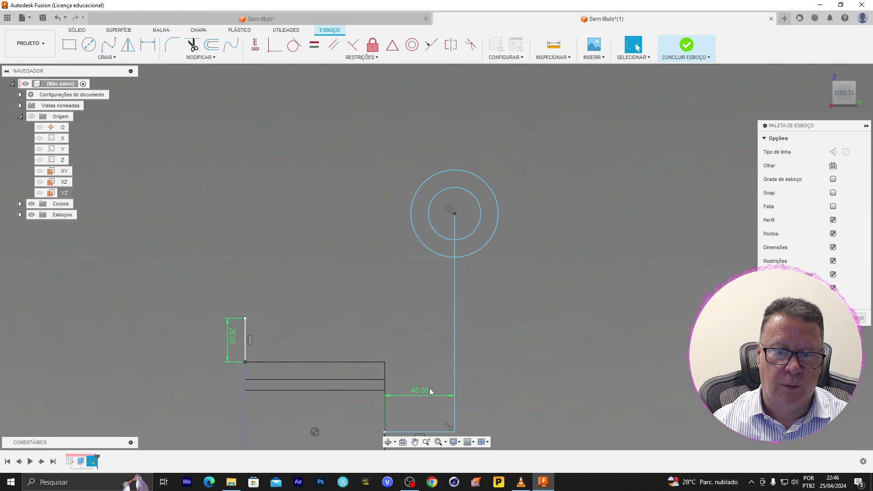
left_click(428, 391)
key("Delete")
scroll(433, 361, "up", 1)
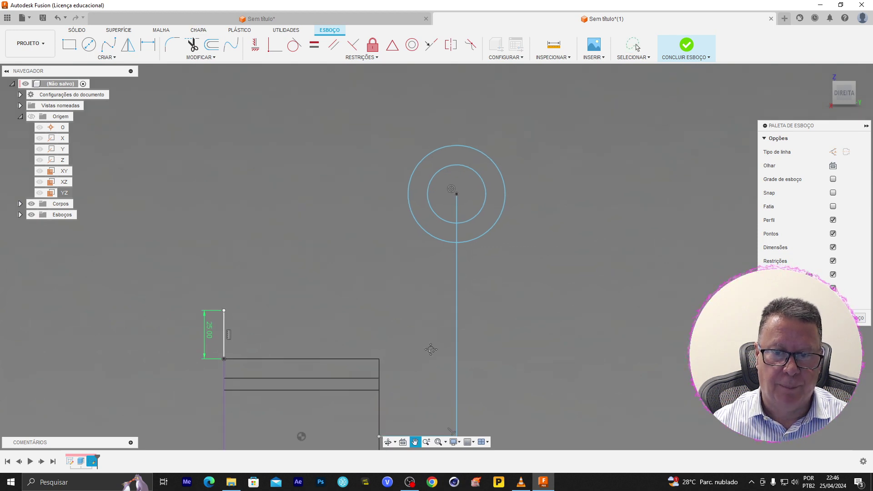
middle_click_drag(433, 362, 413, 239)
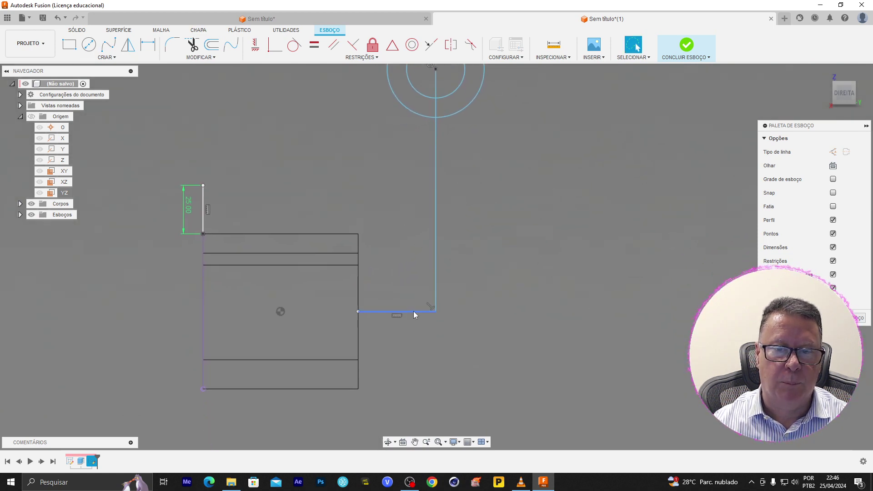
- Re-dimension the horizontal line at 40 mm and the vertical line at 125 mm
key("d")
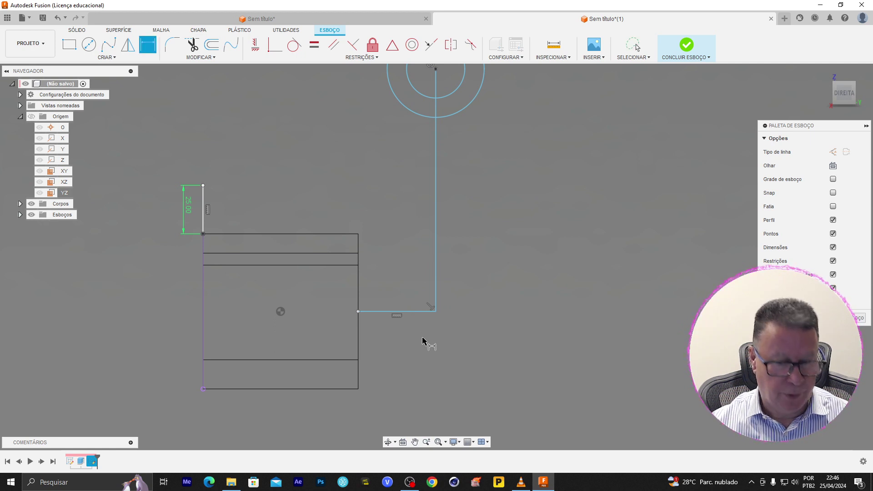
left_click(413, 312)
left_click(415, 353)
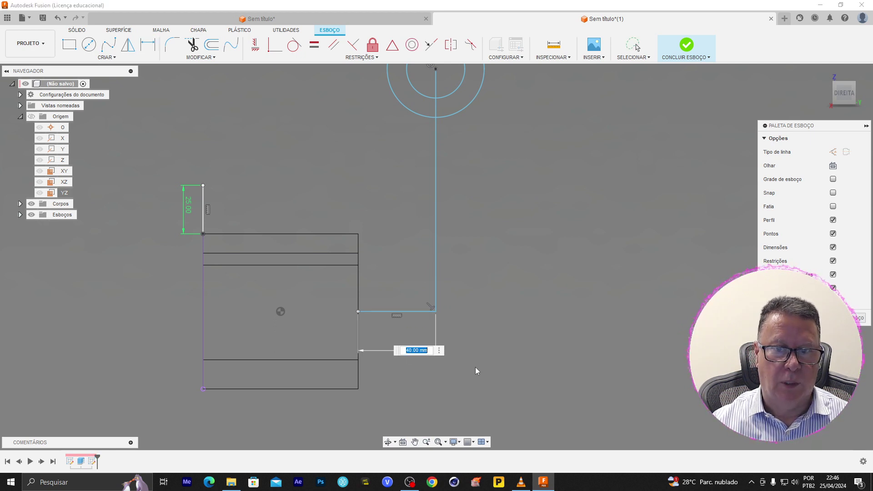
key("Return")
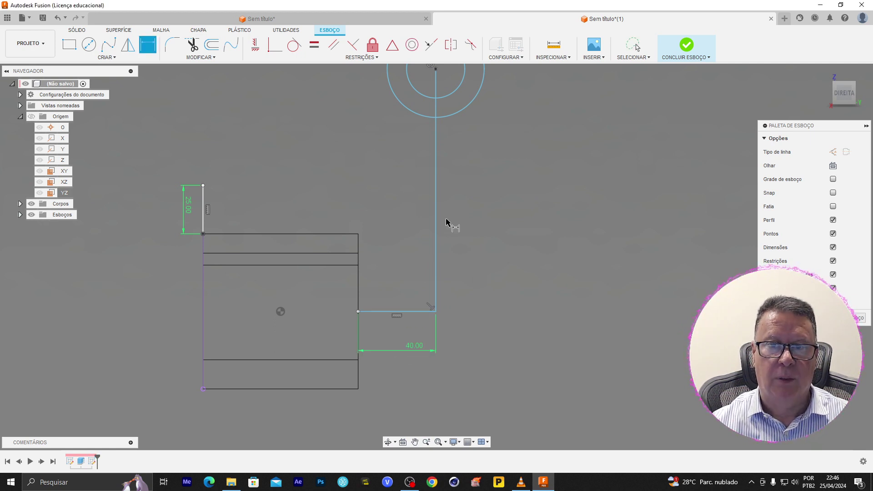
left_click(440, 220)
left_click(481, 224)
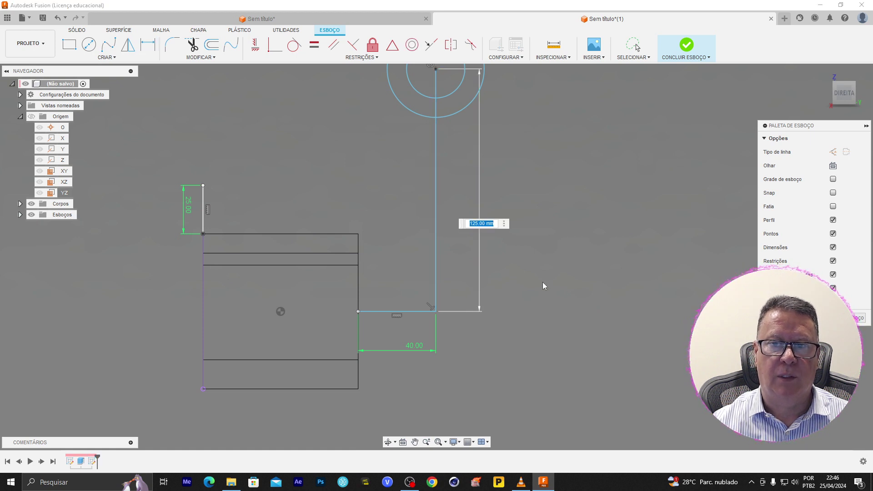
key("Return")
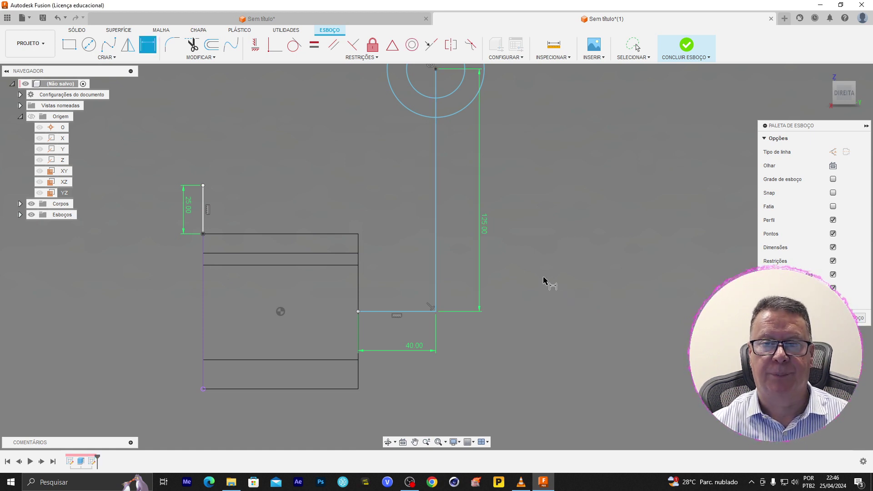
key("Escape")
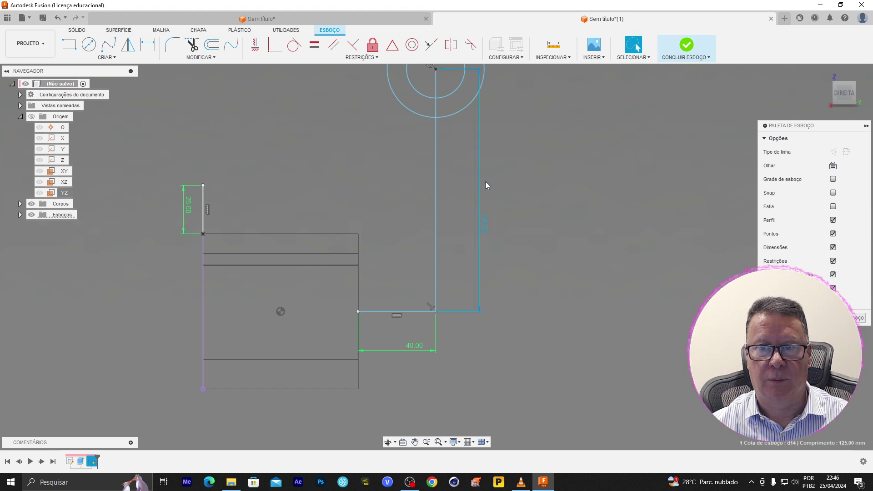
- Delete the 125 and 40 dimensions along with the vertical and horizontal lines
left_click(479, 216)
key("Delete")
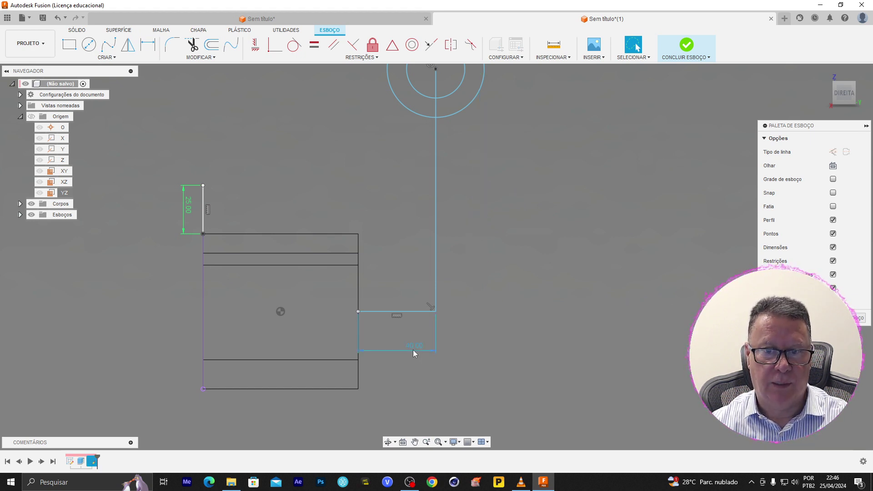
key("Delete")
middle_click_drag(522, 213, 562, 277)
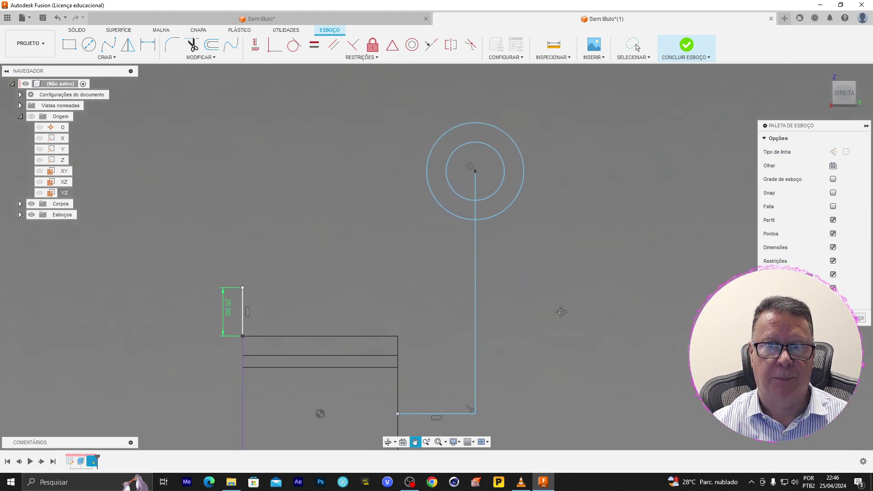
left_click(476, 261)
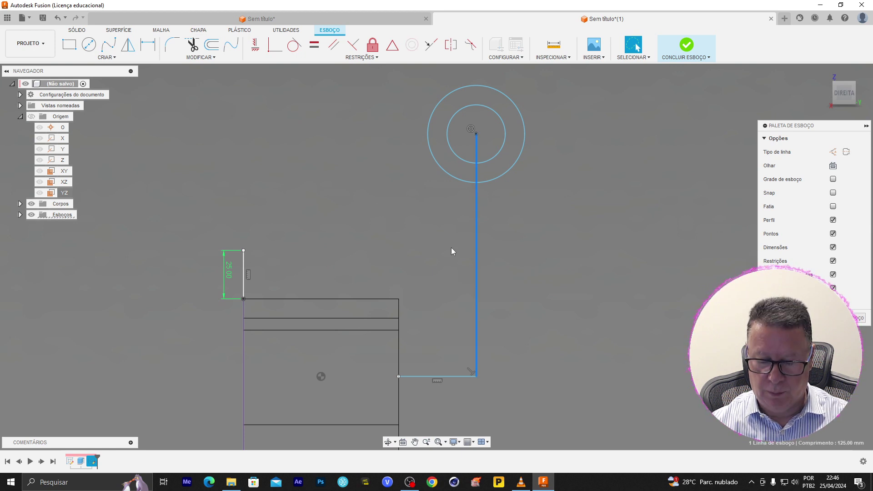
key("Delete")
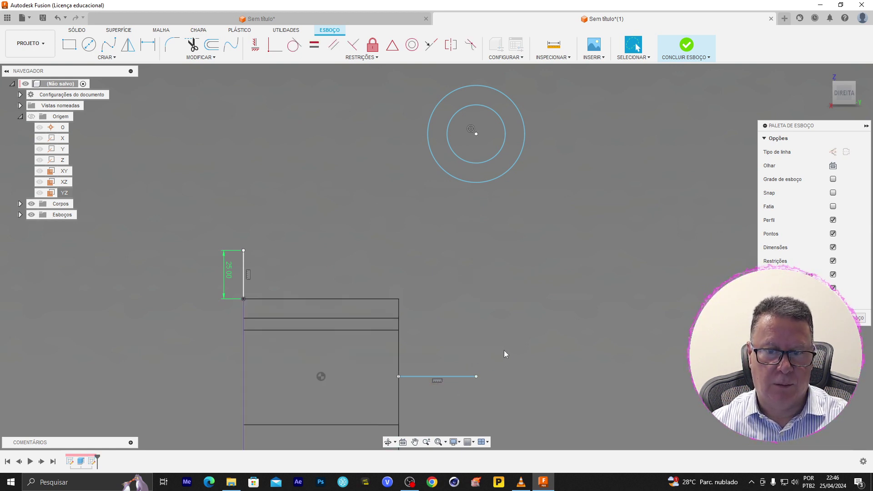
key("Delete")
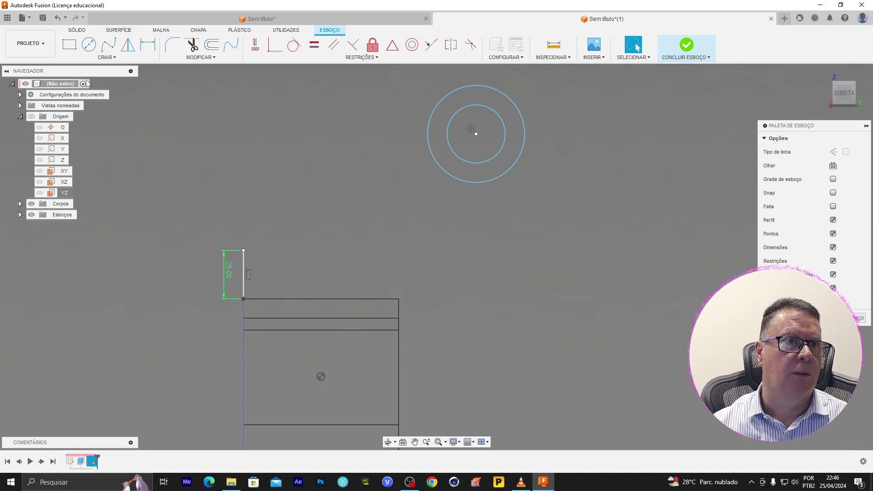
- Draw an arc from the top of the 25 line to the outer circle, tangent to it
left_click(110, 59)
mouse_move(77, 85)
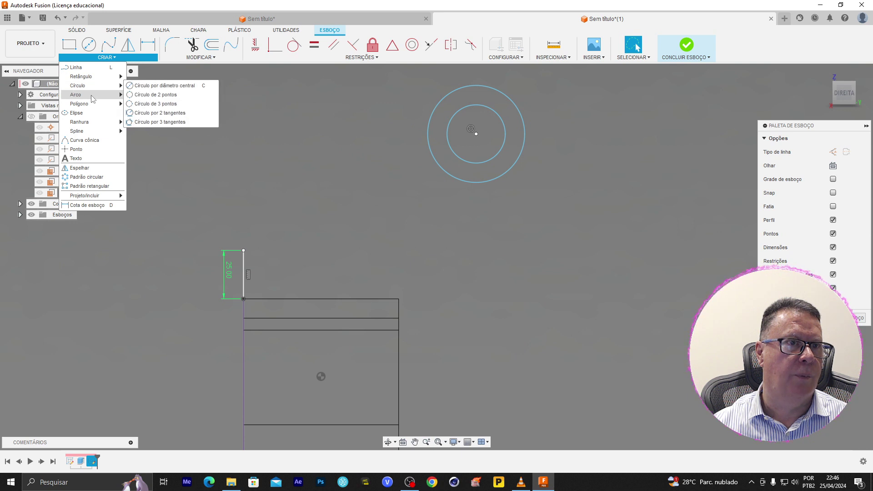
left_click(175, 96)
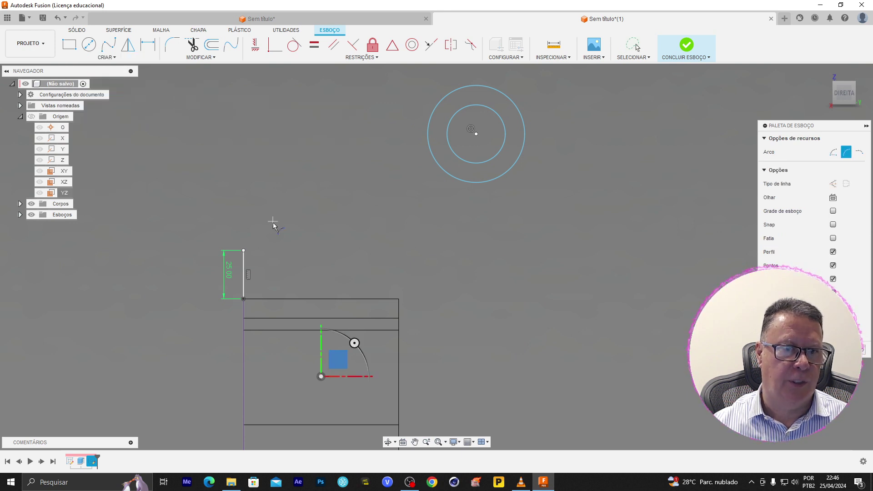
left_click(243, 251)
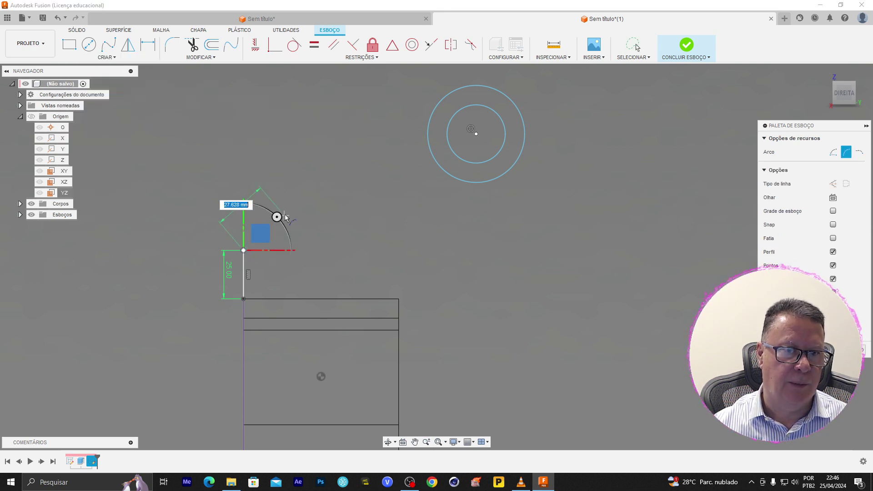
left_click(430, 121)
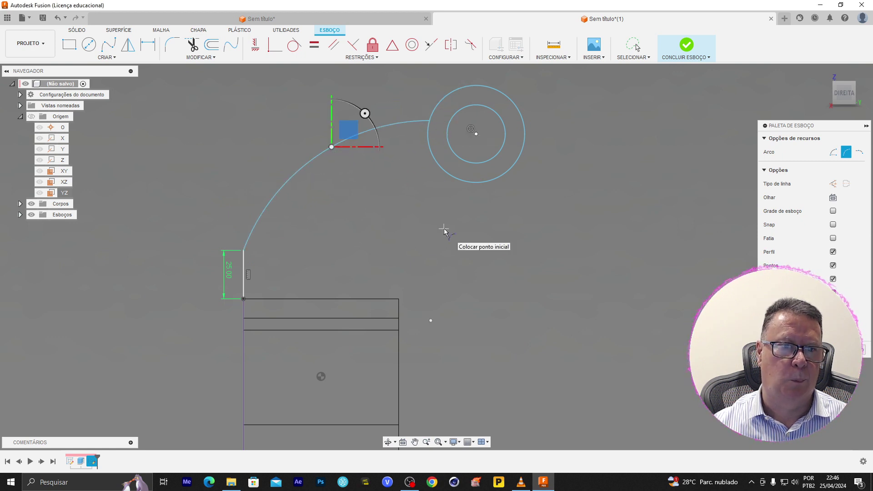
left_click(299, 49)
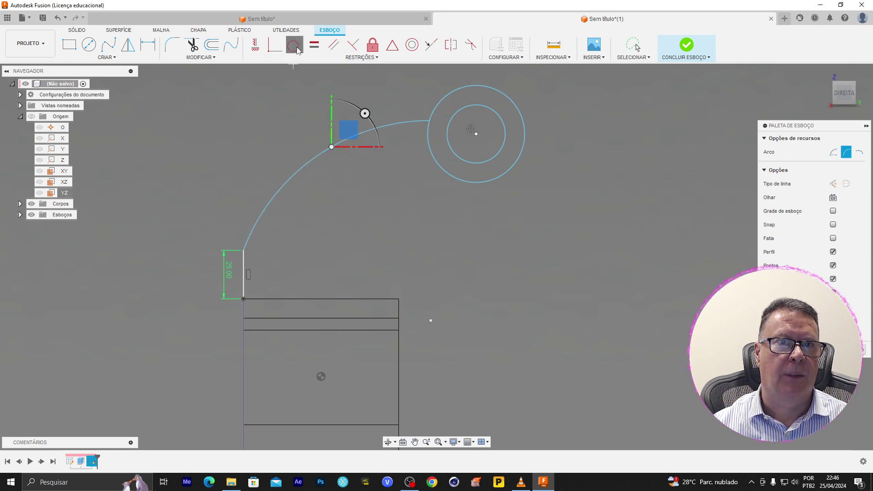
left_click(409, 123)
left_click(441, 103)
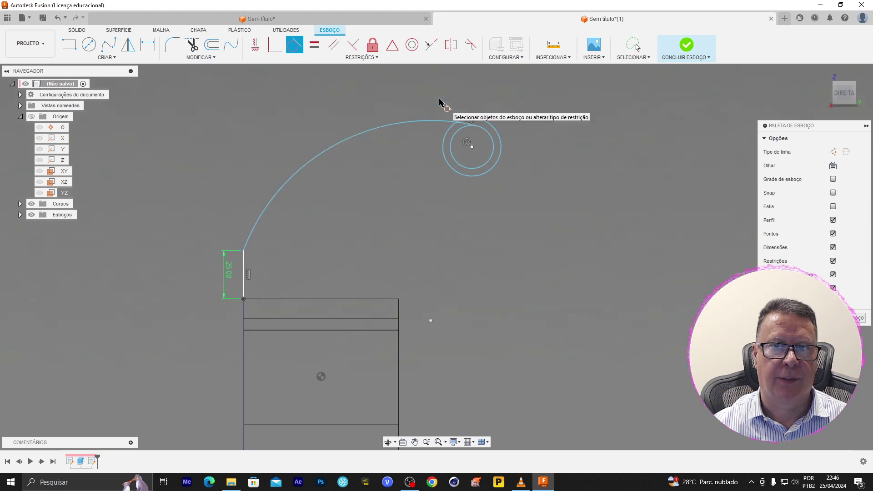
key("Escape")
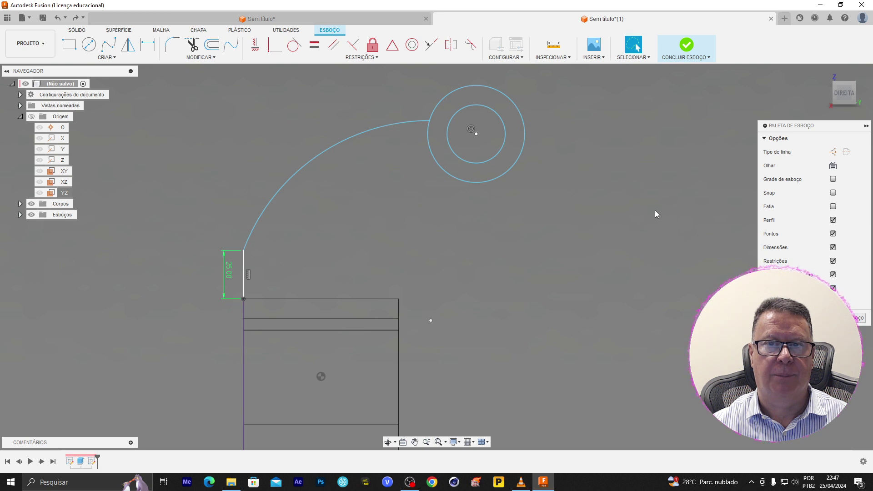
- Fix both circles and reapply the arc's tangency to the outer circle
left_click(373, 44)
left_click(469, 87)
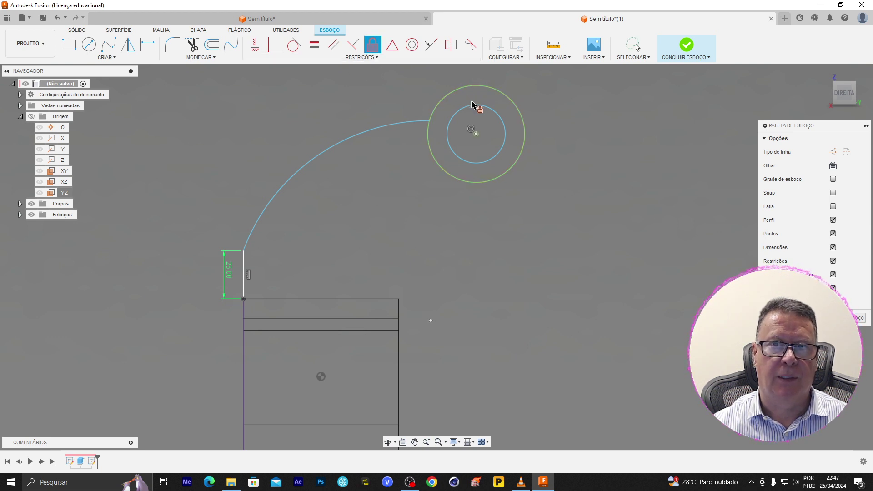
left_click(472, 105)
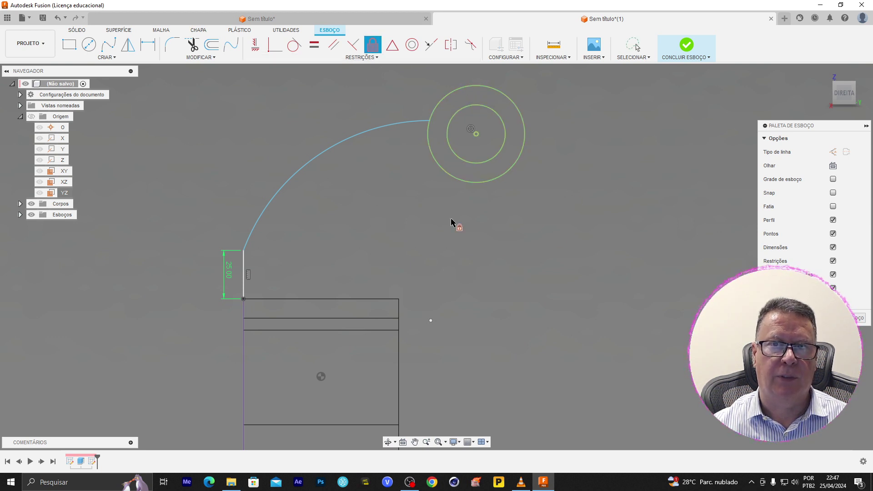
left_click(294, 44)
left_click(420, 121)
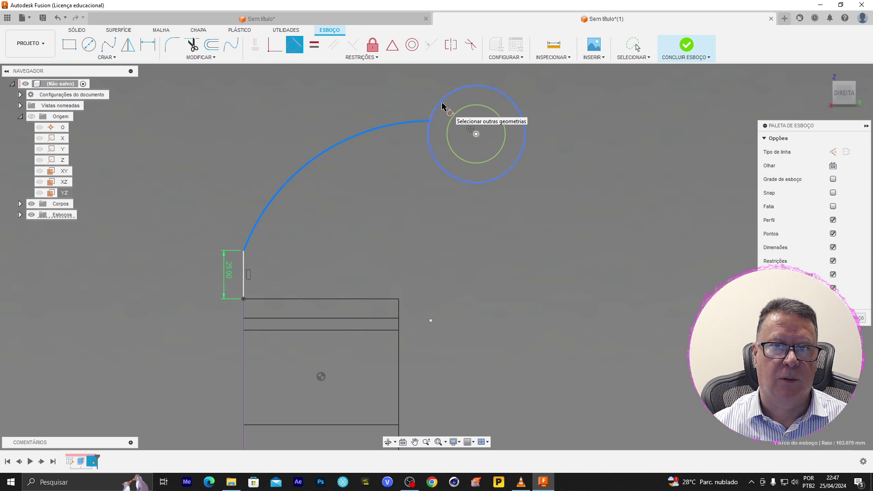
left_click(441, 105)
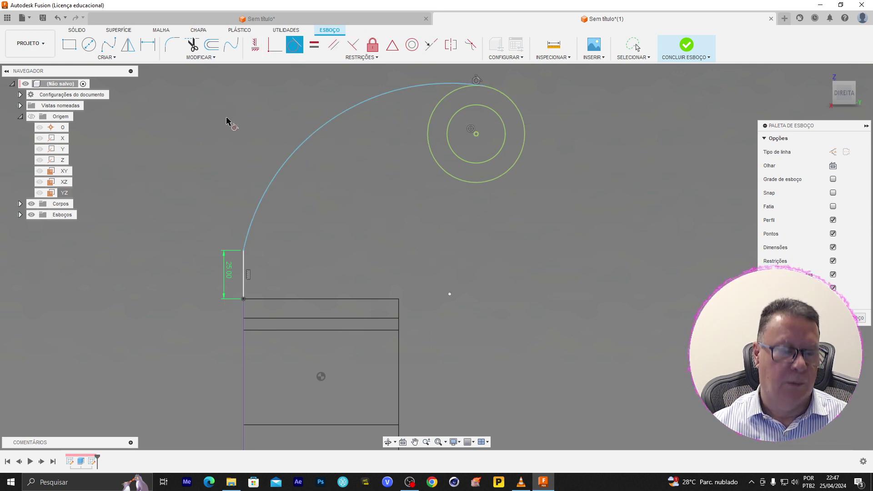
key("Escape")
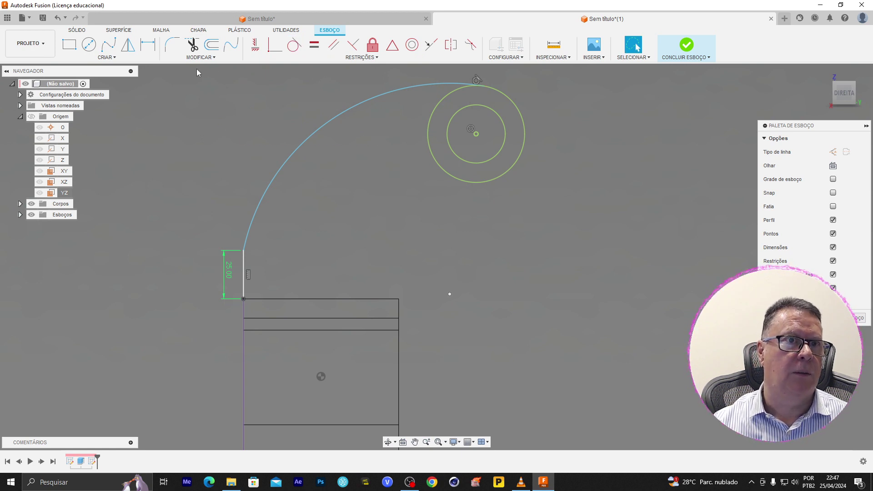
- Fillet the junction of the arc and short line with R50
left_click(201, 58)
left_click(195, 67)
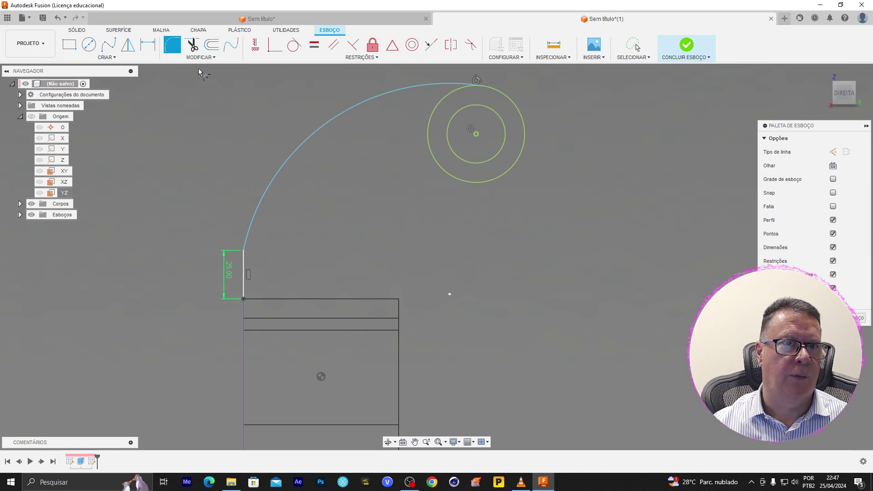
left_click(244, 251)
key("Return")
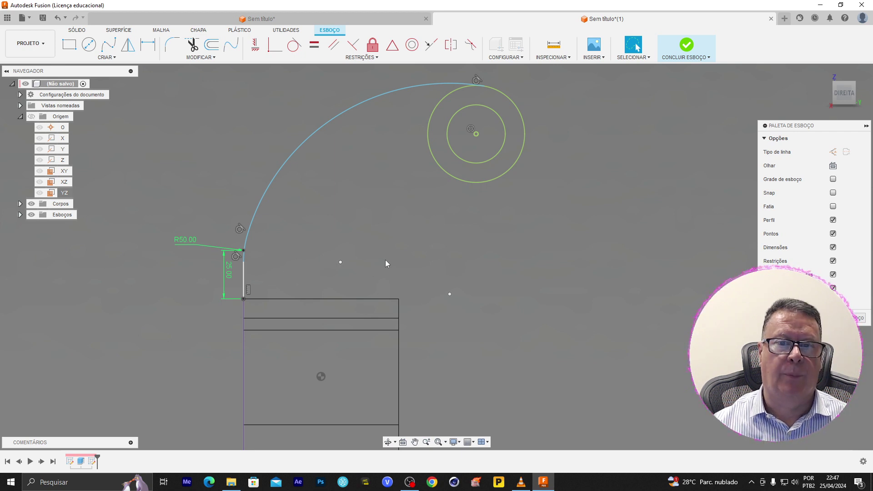
left_click(107, 57)
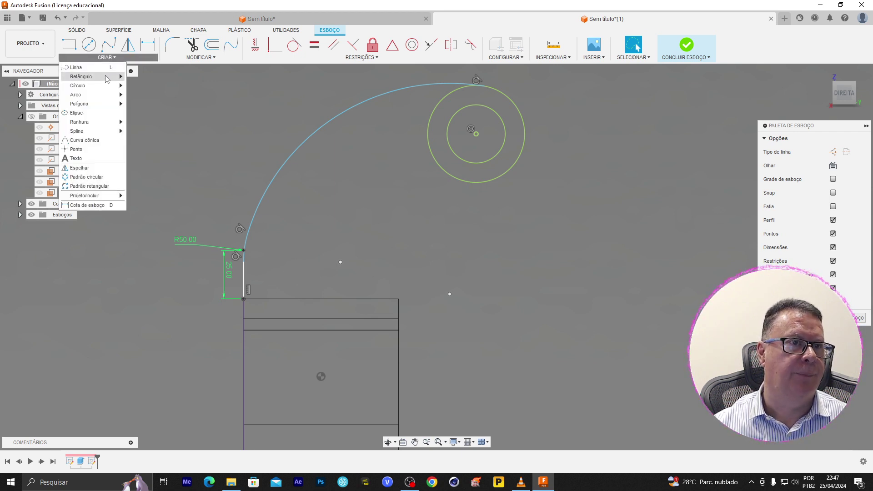
mouse_move(77, 94)
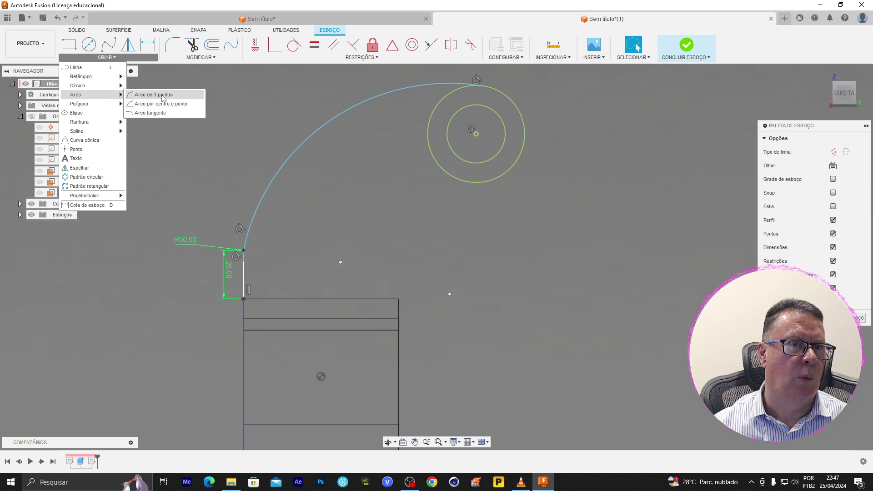
- Draw a 3-point arc from the rectangle's top-right corner to the outer circle
left_click(166, 96)
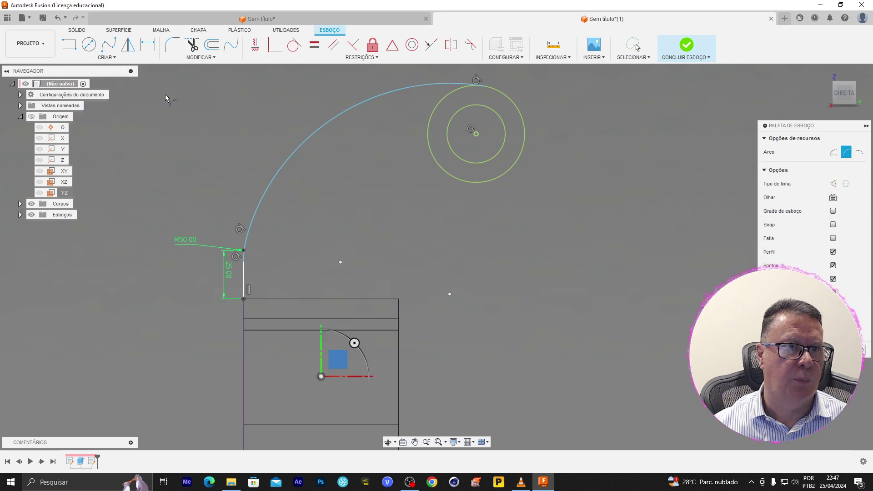
left_click(399, 298)
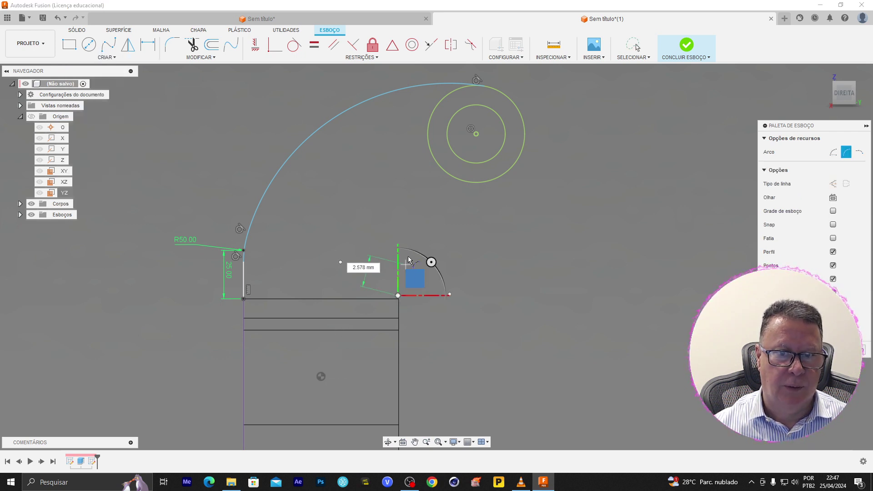
left_click(479, 184)
left_click(450, 198)
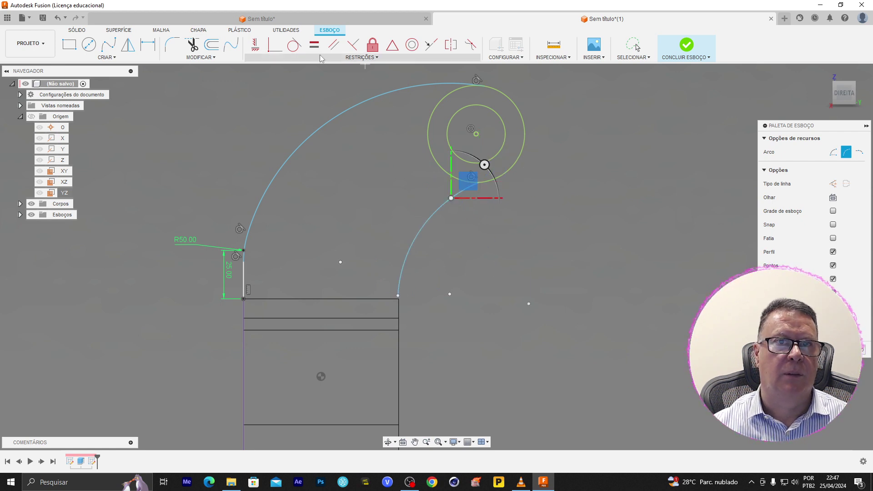
- Make the arc's lower end coincident with the rectangle corner and tangent to the outer circle
left_click(274, 46)
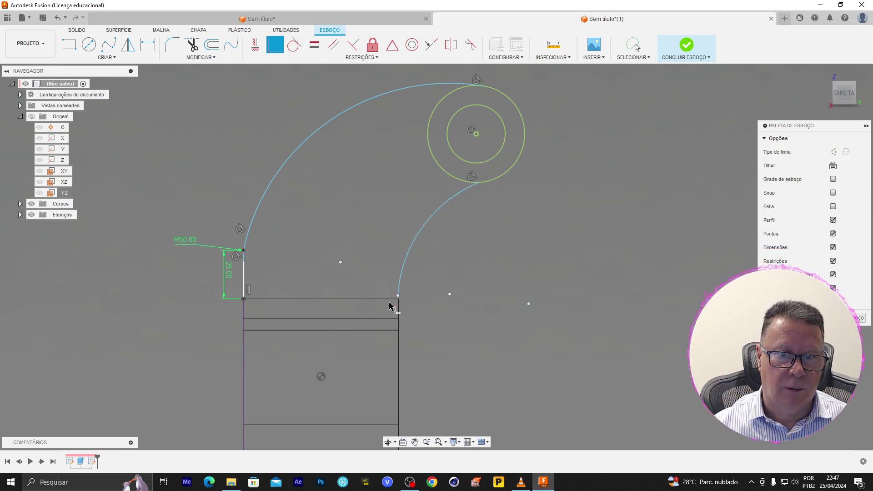
scroll(399, 302, "up", 4)
scroll(399, 303, "up", 3)
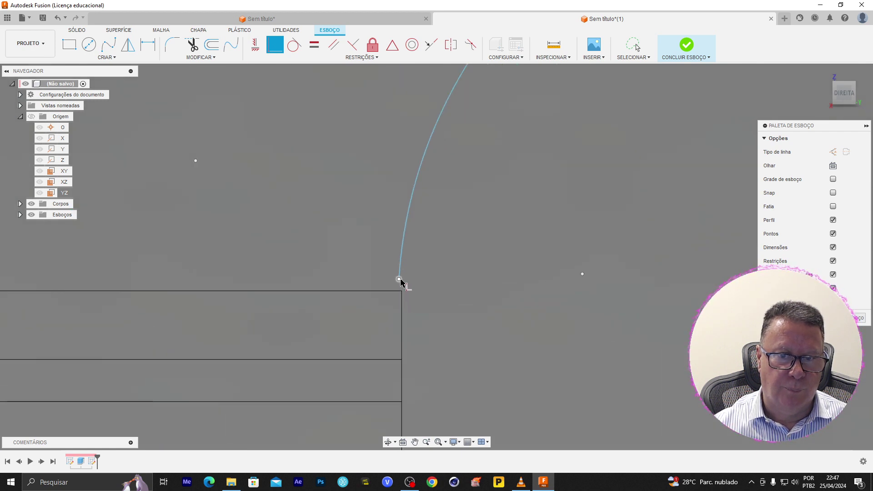
left_click(399, 278)
left_click(402, 294)
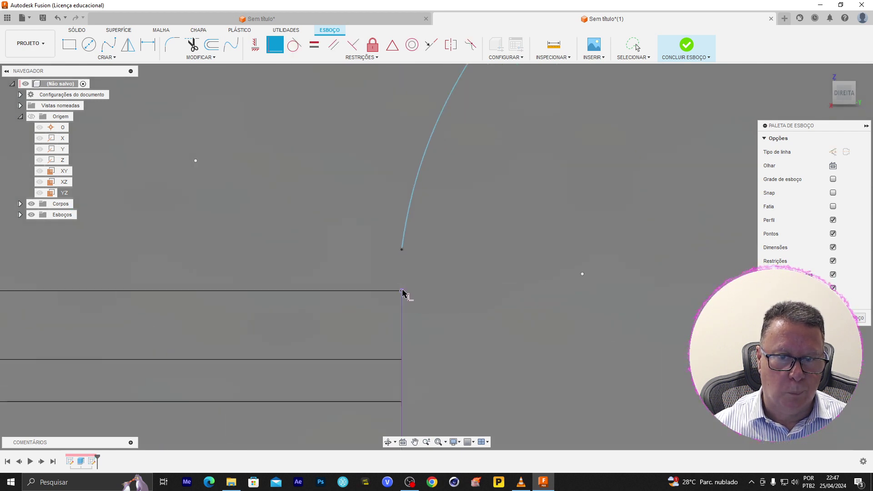
left_click(402, 291)
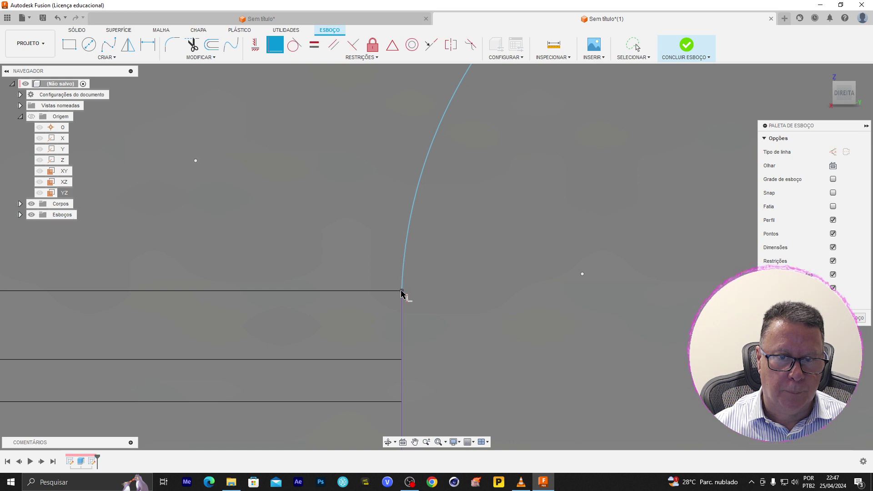
scroll(469, 321, "up", 2)
scroll(470, 321, "down", 3)
scroll(499, 320, "down", 3)
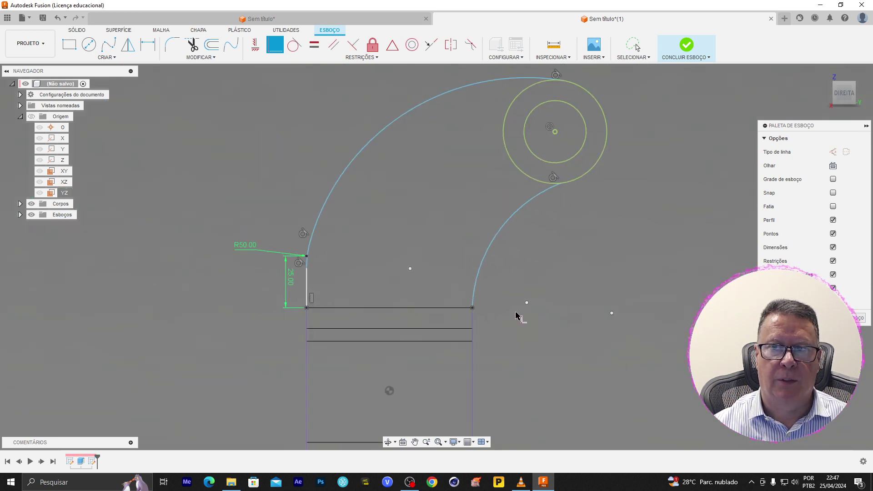
left_click(294, 44)
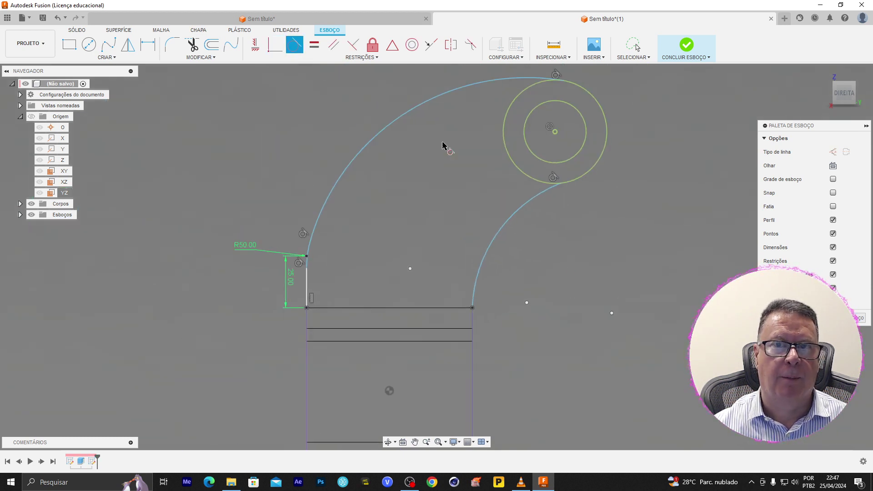
left_click(537, 198)
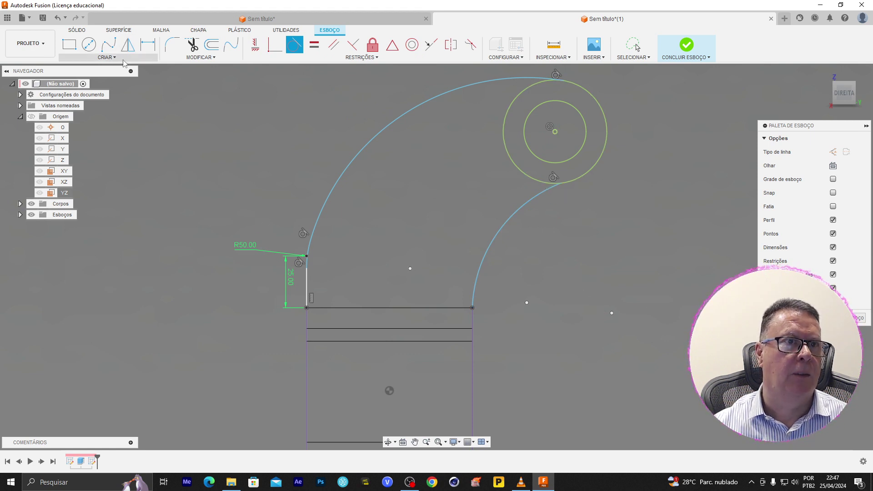
- Draw short vertical lines down the left and right sides from the rectangle's top corners
left_click(107, 58)
left_click(82, 68)
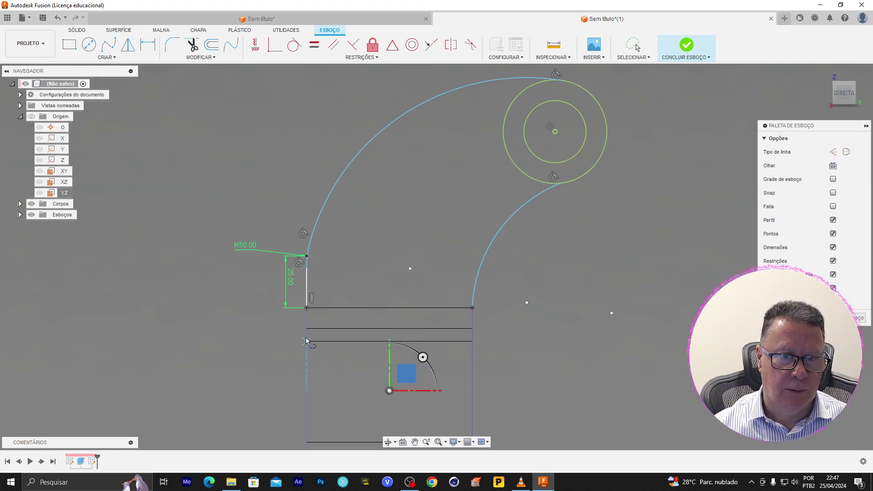
left_click(307, 308)
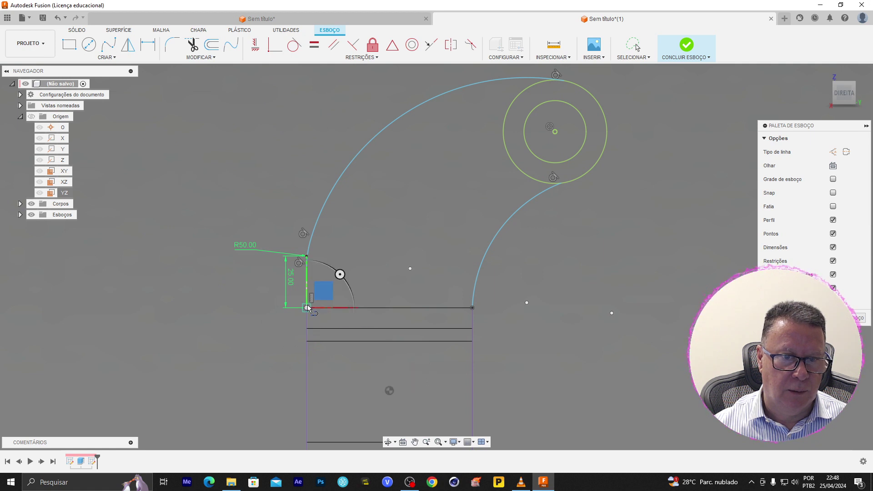
left_click(306, 353)
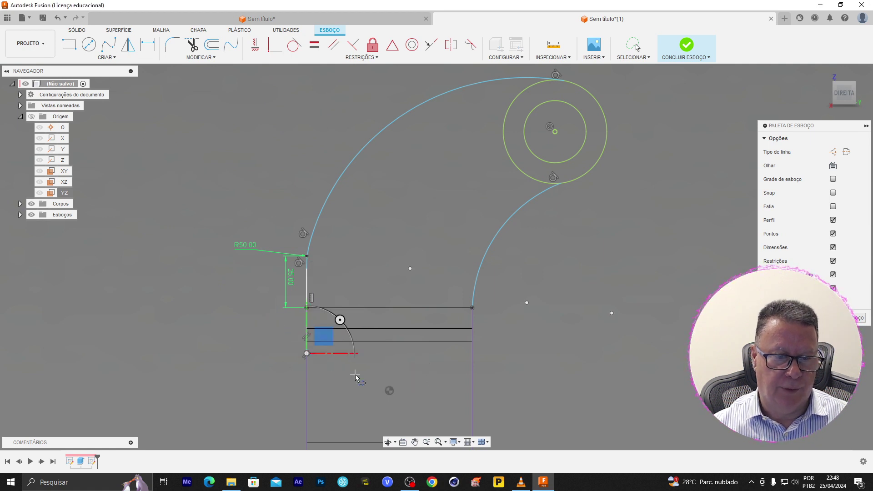
key("Escape")
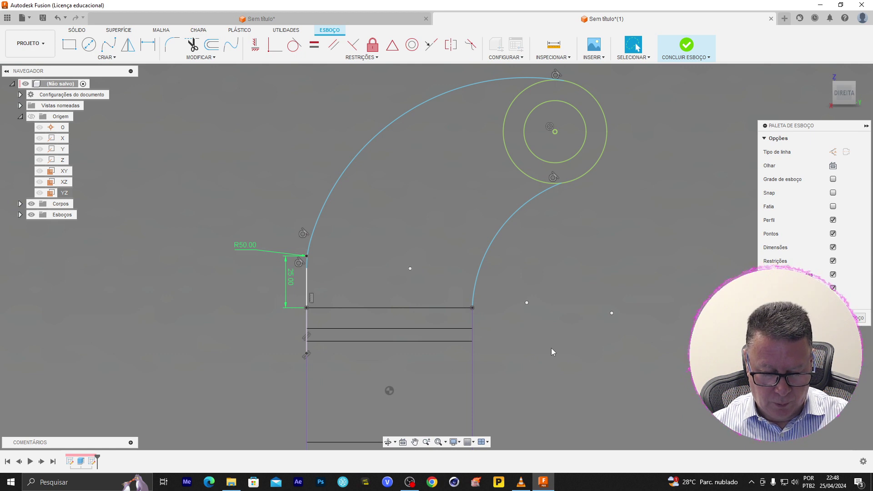
key("m")
left_click(473, 308)
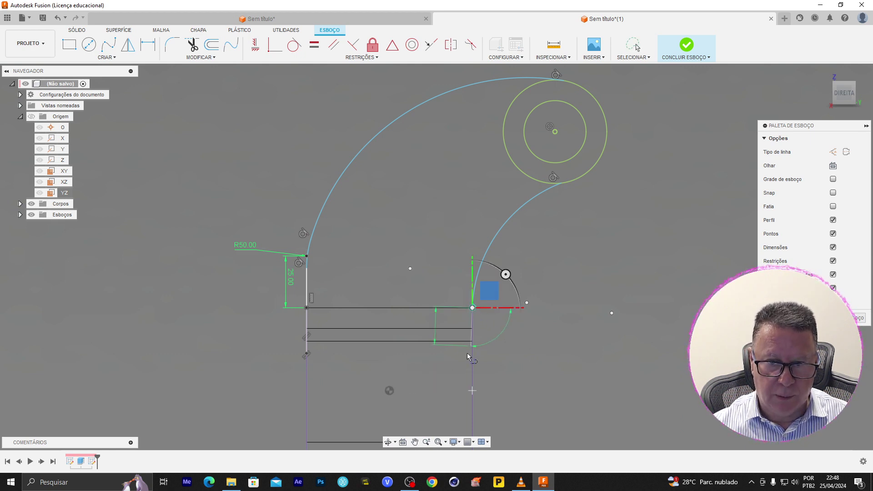
left_click(475, 364)
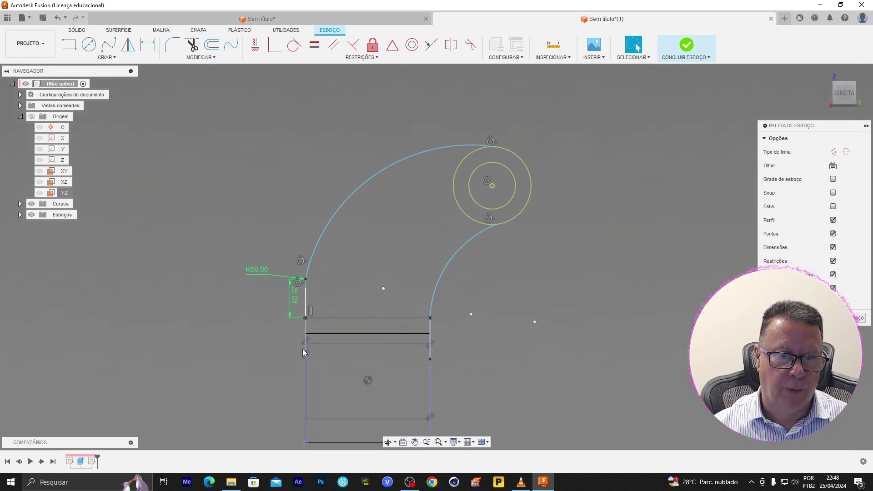
- Draw a bottom line from the right side across to the left, closing the outline
scroll(302, 348, "up", 3)
scroll(309, 348, "up", 2)
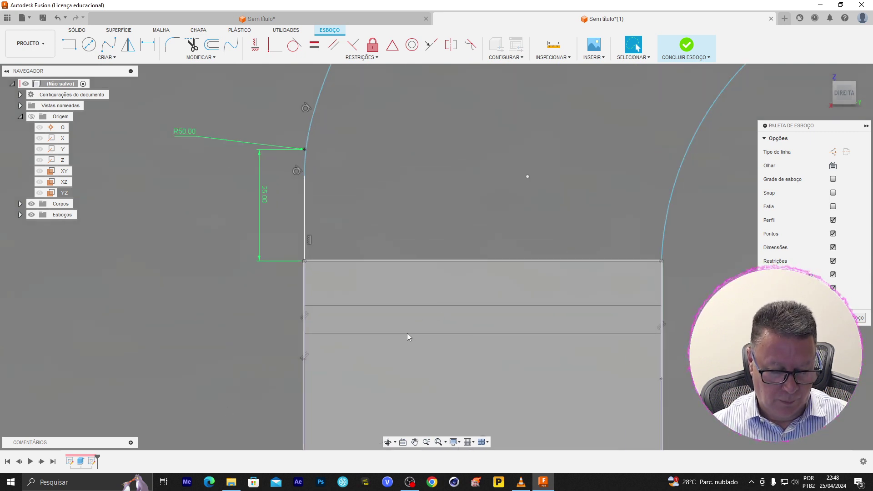
key("j")
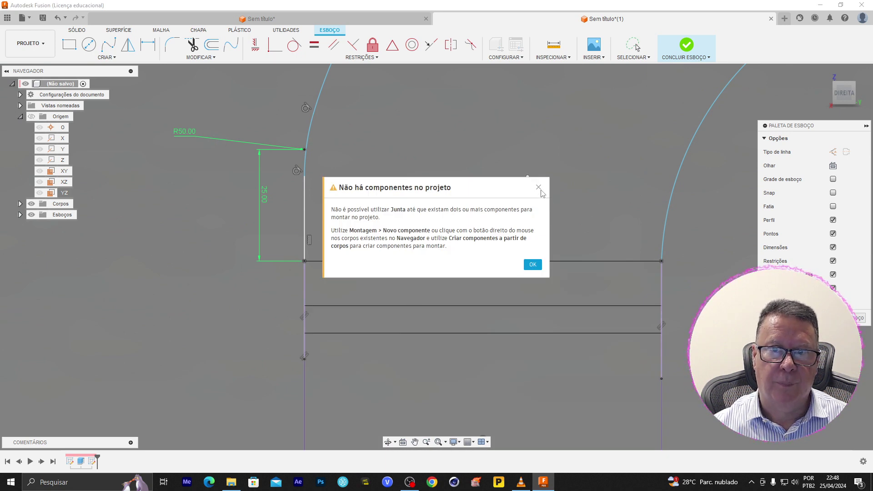
left_click(540, 186)
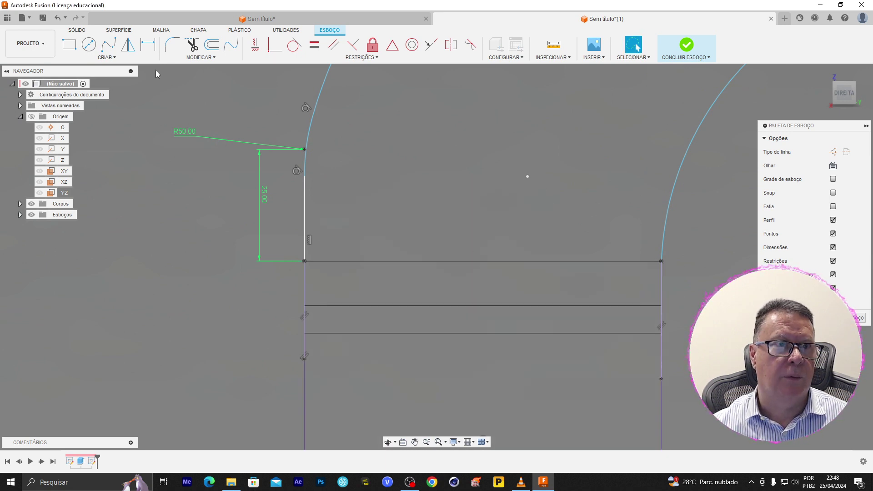
left_click(128, 58)
left_click(80, 77)
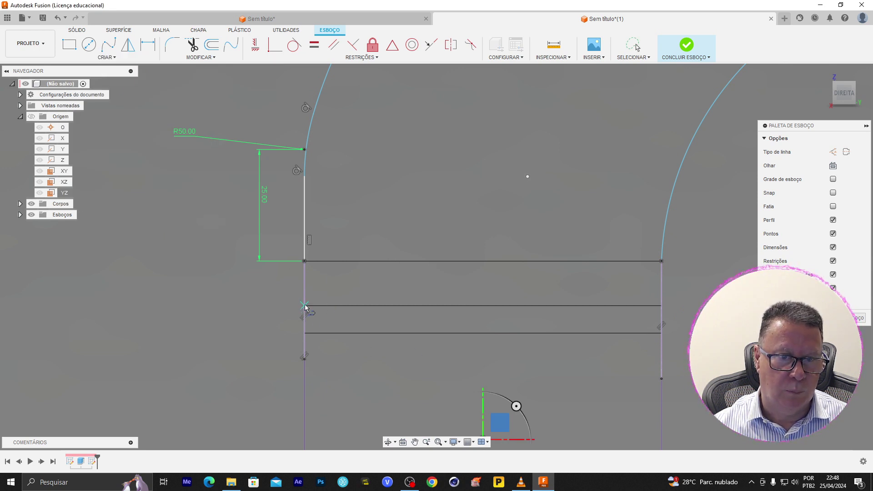
left_click(662, 304)
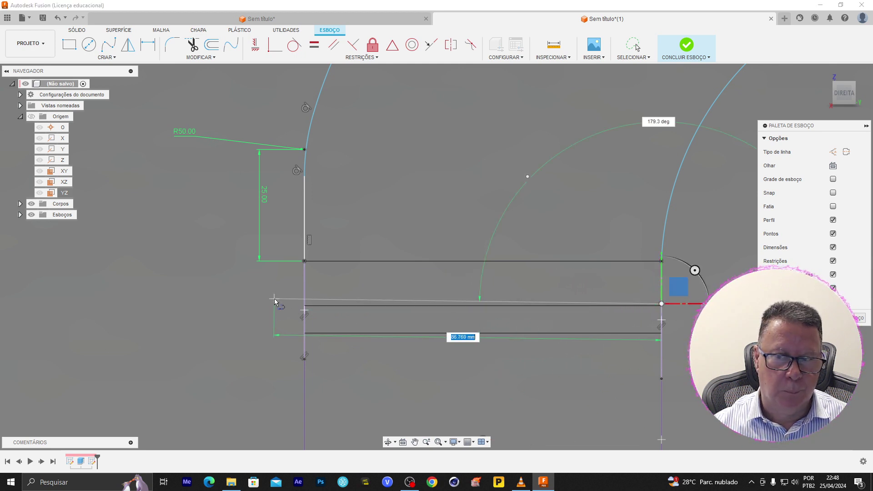
left_click(261, 306)
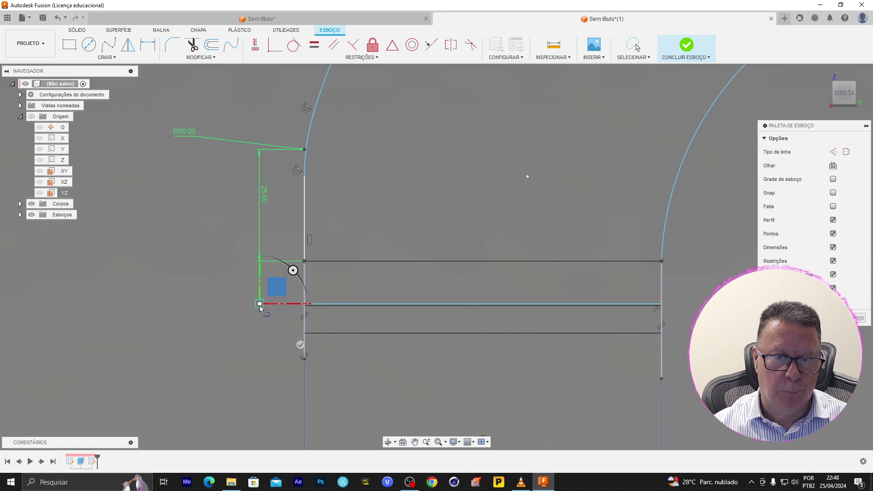
key("Escape")
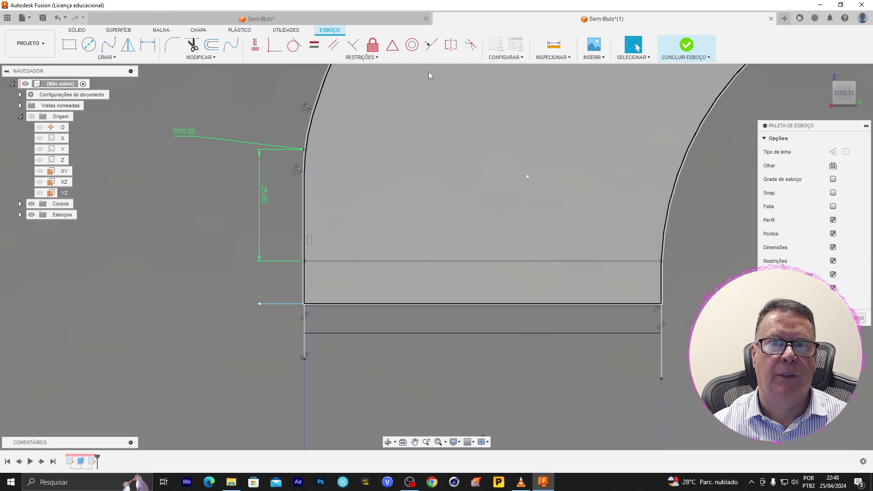
- Make the short line collinear with the bottom line and trim leftover segments into one profile
left_click(431, 44)
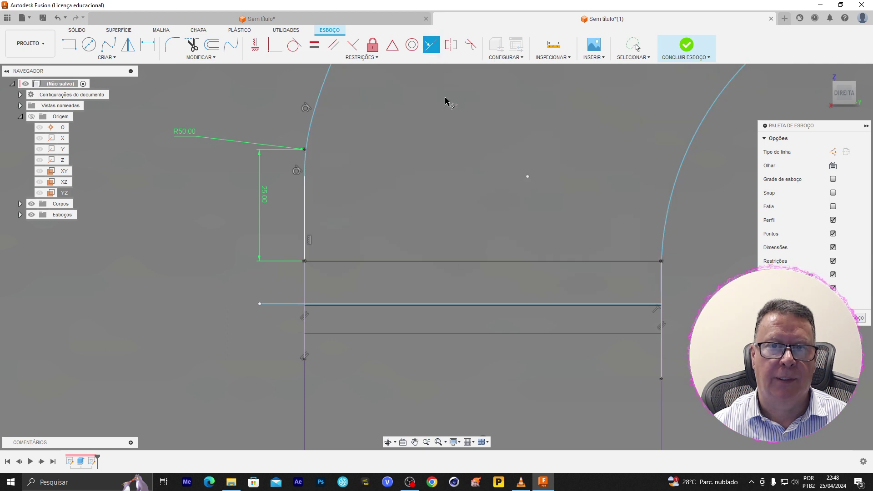
left_click(471, 306)
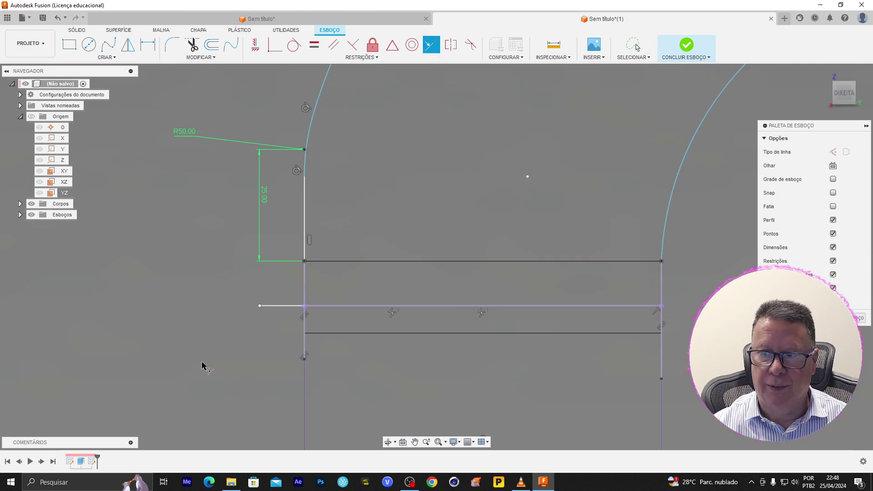
key("Escape")
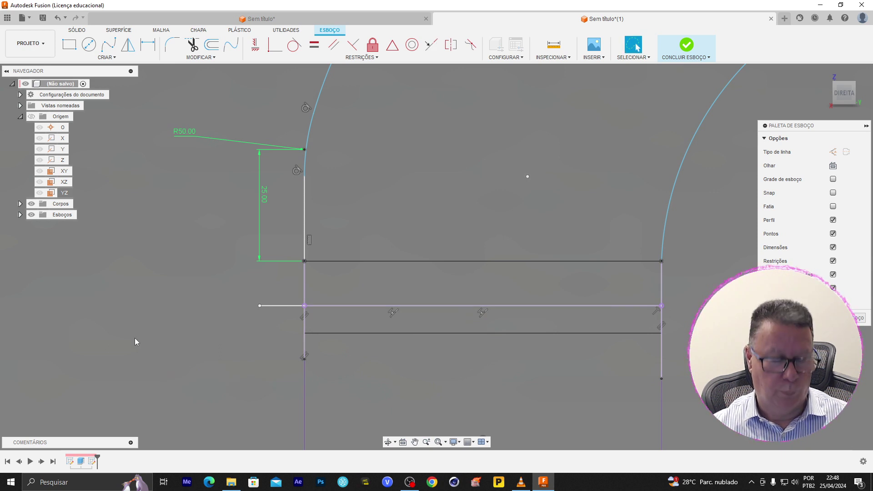
left_click(192, 45)
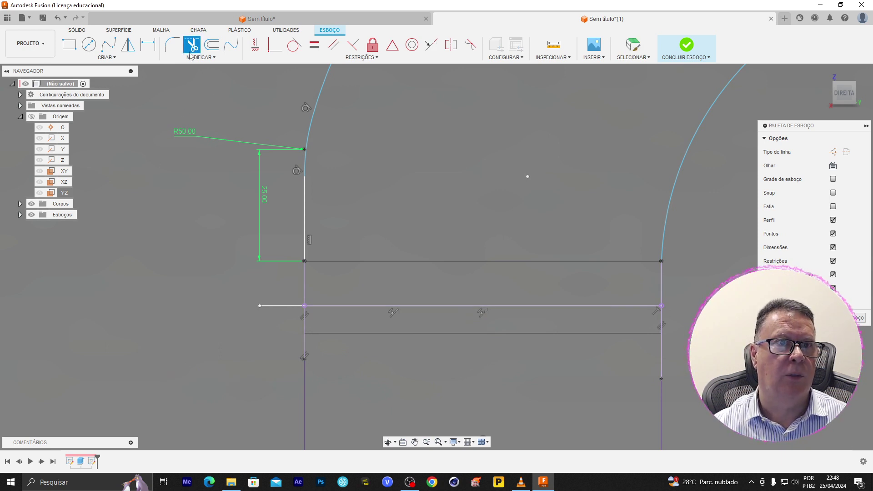
left_click(283, 305)
left_click(661, 350)
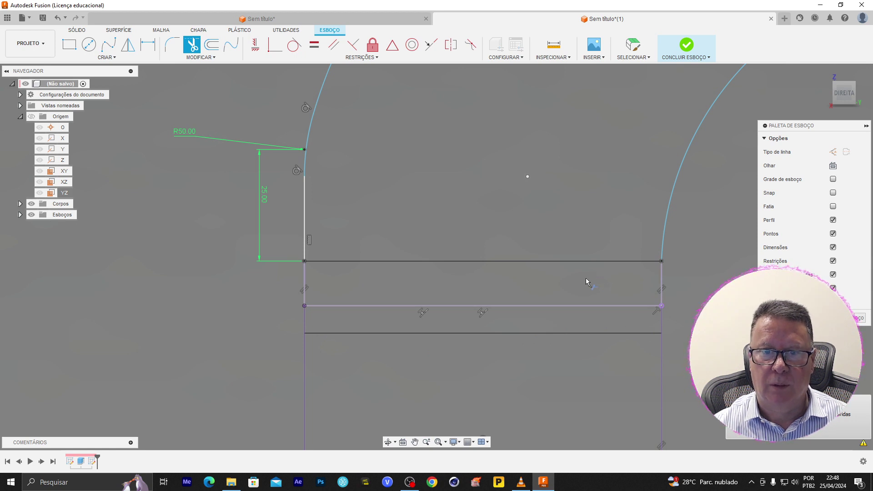
key("Escape")
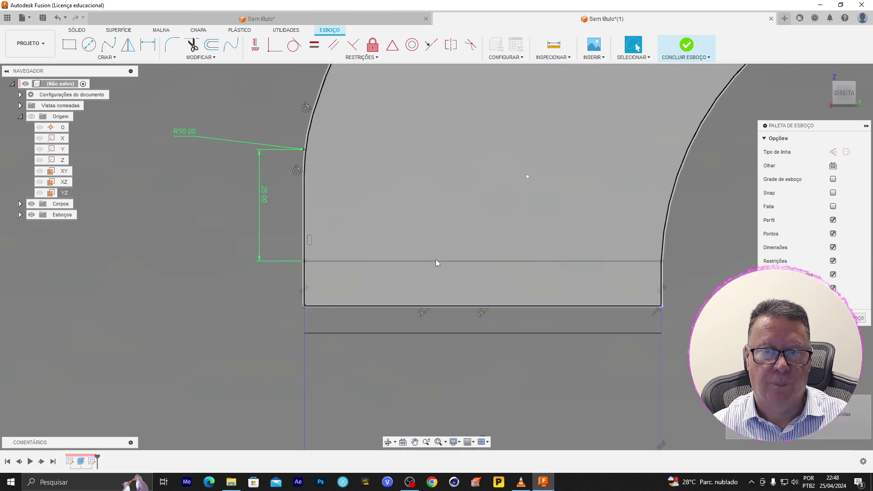
left_click(435, 259)
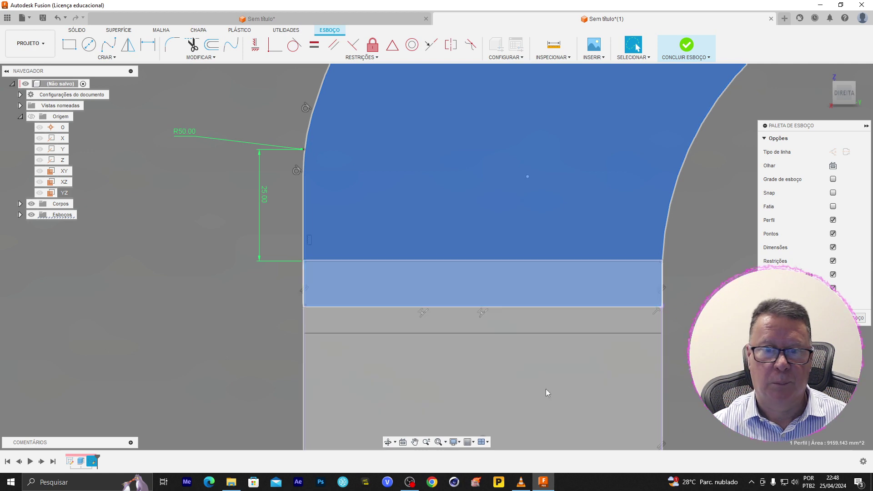
- Finish the sketch, return to the home view, and cancel a first extrusion attempt
left_click(686, 51)
left_click(830, 77)
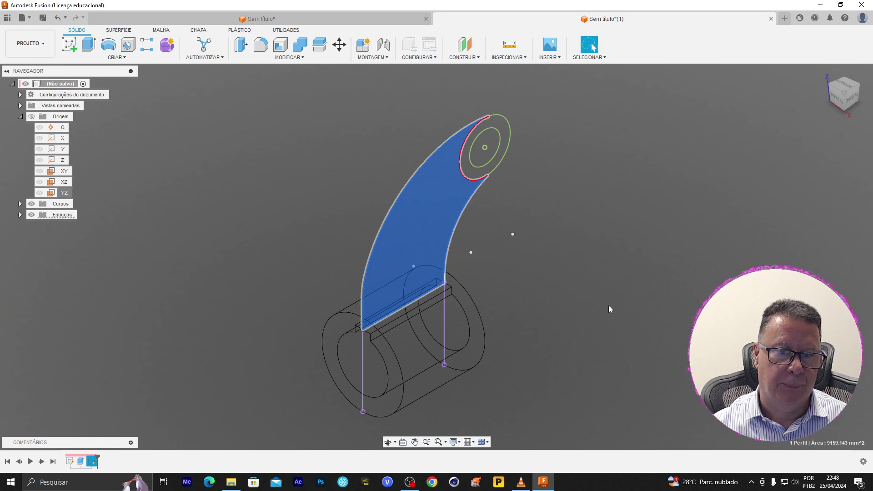
left_click(89, 44)
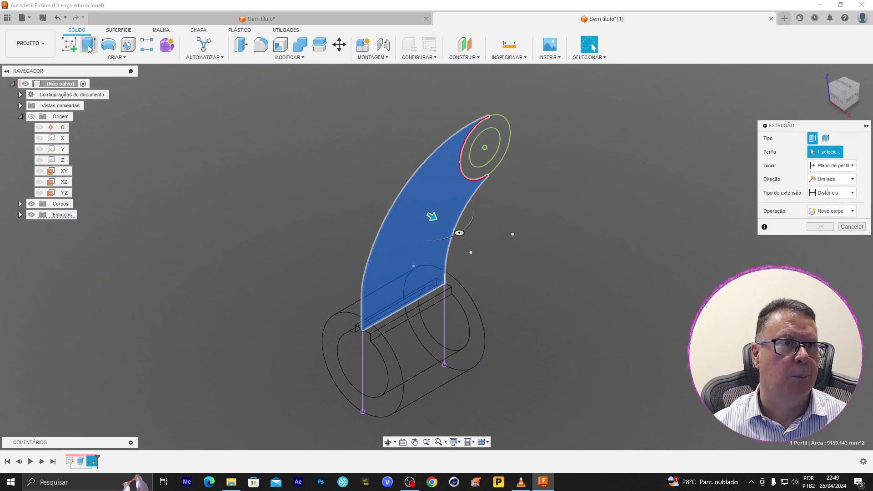
left_click(505, 128)
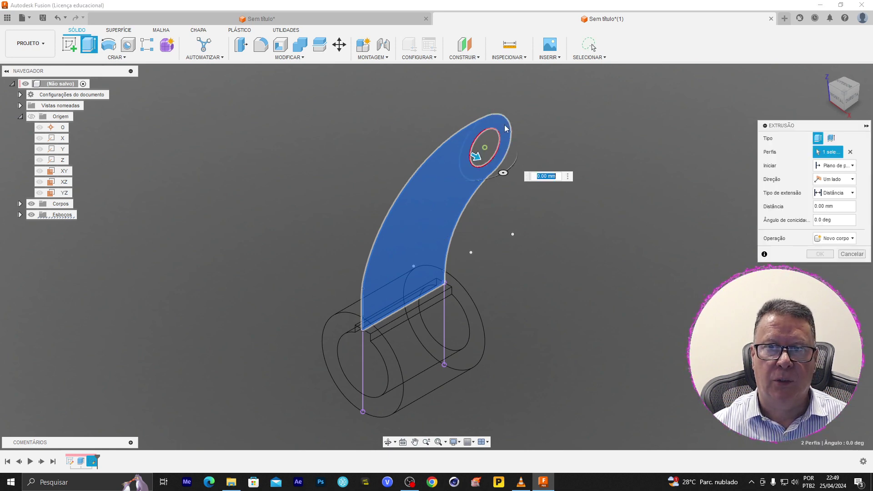
left_click_drag(483, 160, 507, 174)
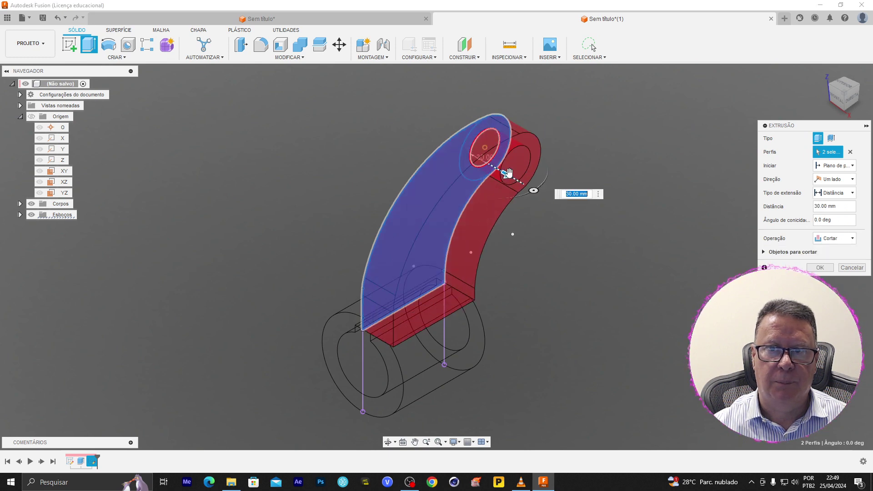
key("Escape")
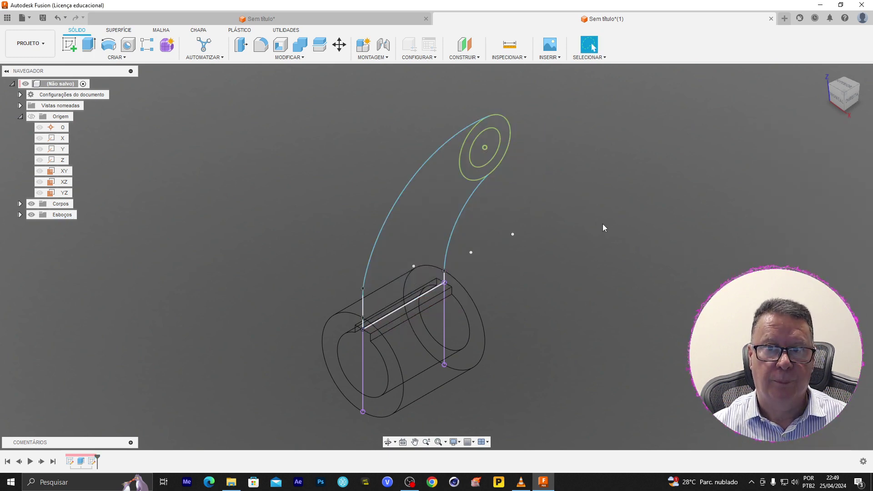
- Extrude the ring profile from its context menu and switch the display to shaded
left_click(470, 170)
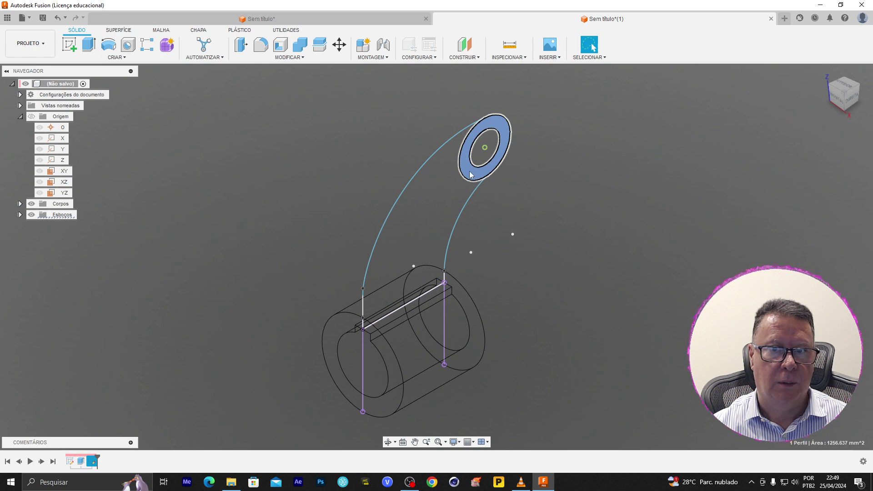
right_click(470, 174)
left_click(468, 228)
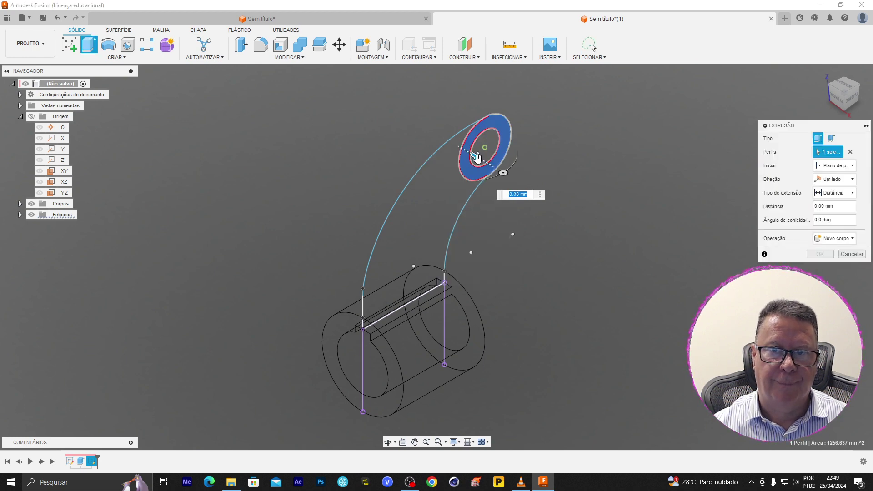
left_click_drag(477, 158, 507, 172)
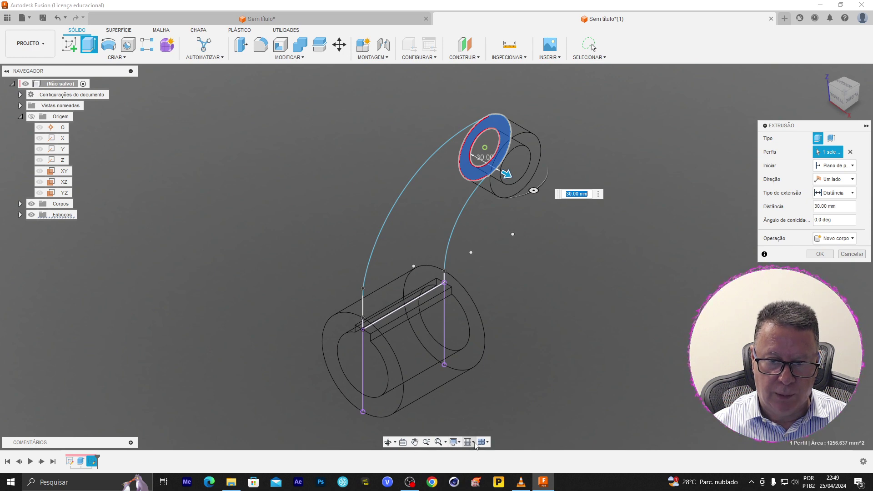
left_click(454, 442)
mouse_move(505, 376)
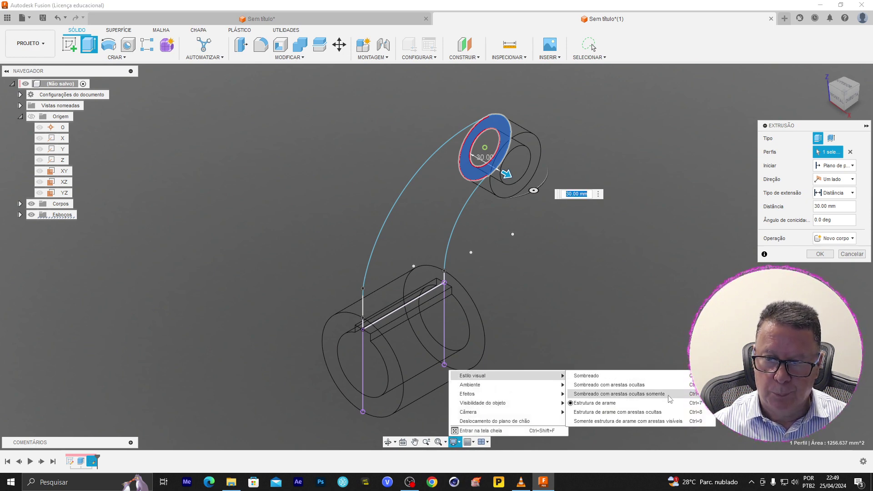
left_click(670, 394)
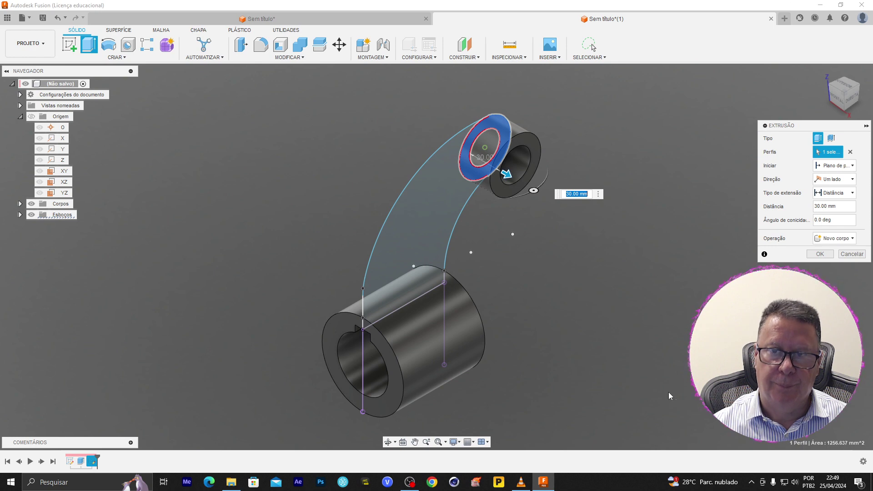
- Set the ring extrusion to Symmetric with a 30 mm distance and confirm
left_click(843, 180)
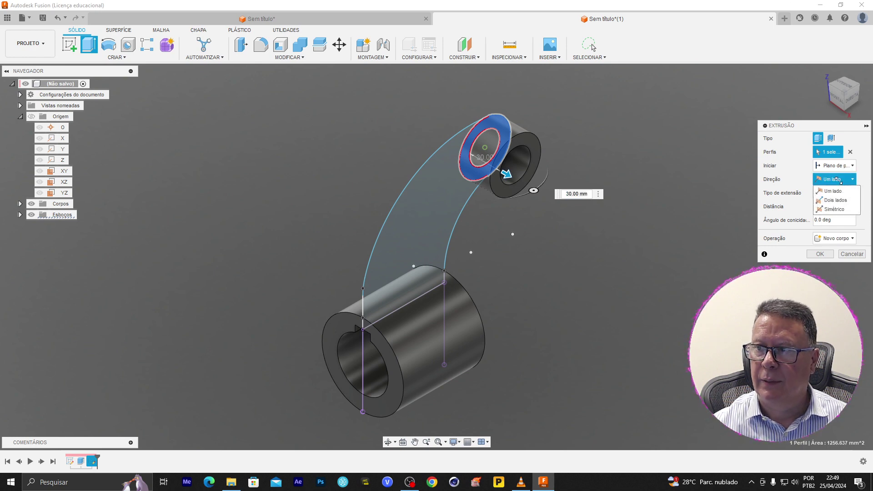
left_click(835, 209)
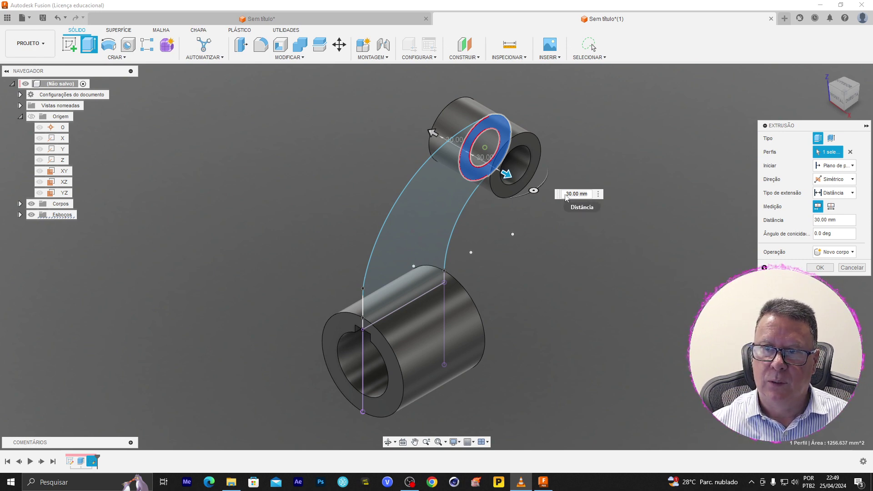
double_click(570, 194)
type("30")
key("Return")
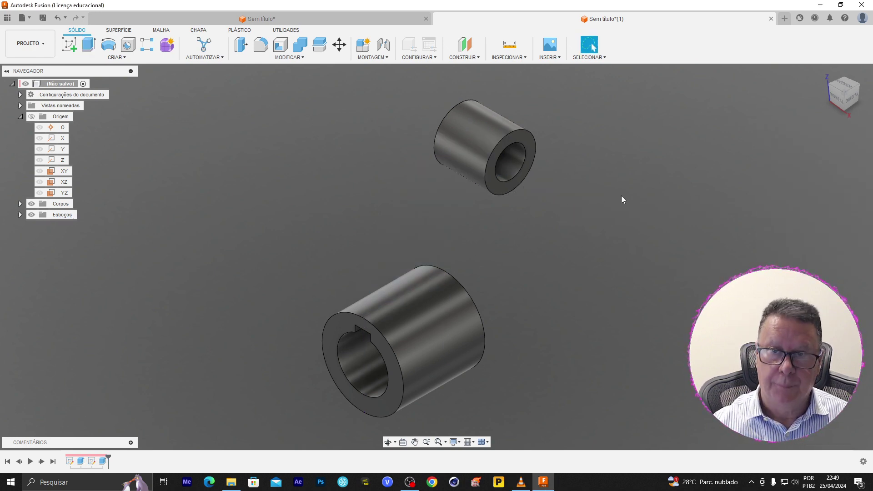
- Show the second sketch and select the lever arm profile for a new extrusion
left_click(19, 215)
left_click(20, 205)
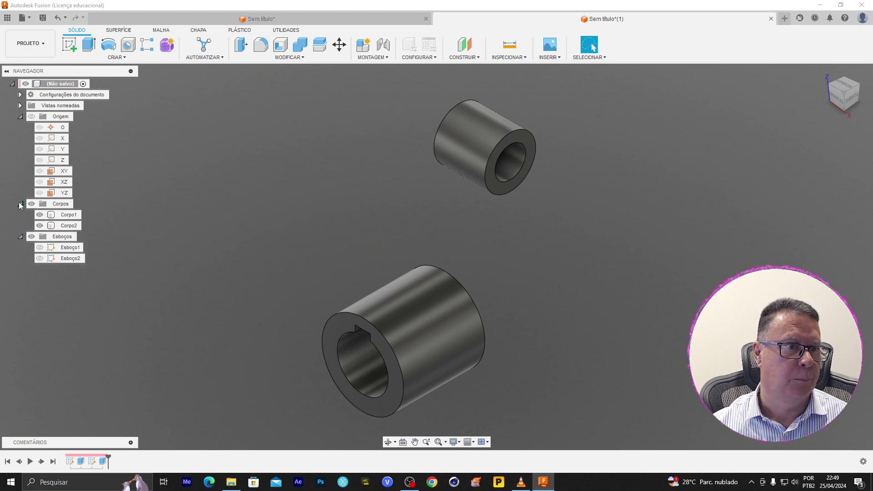
left_click(72, 260)
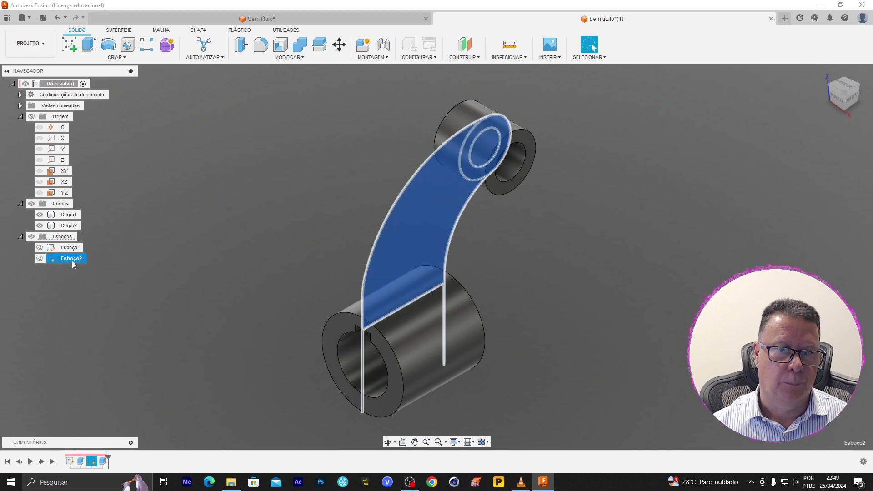
left_click(416, 225)
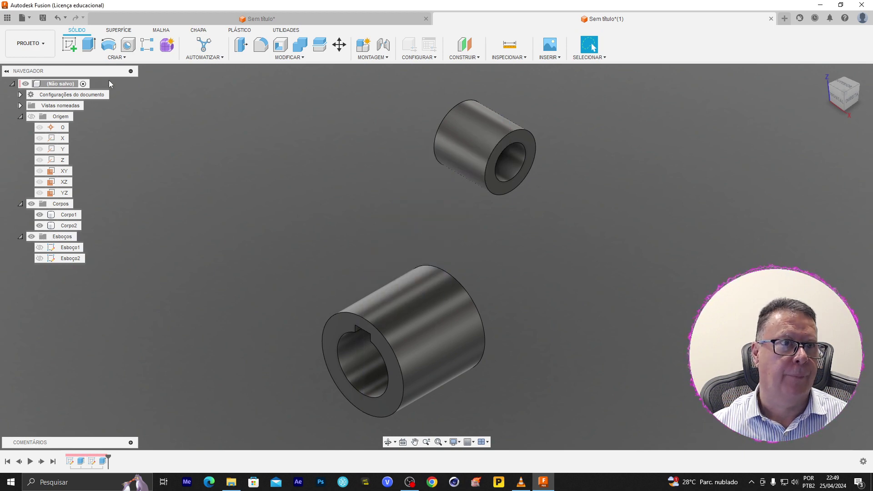
left_click(88, 44)
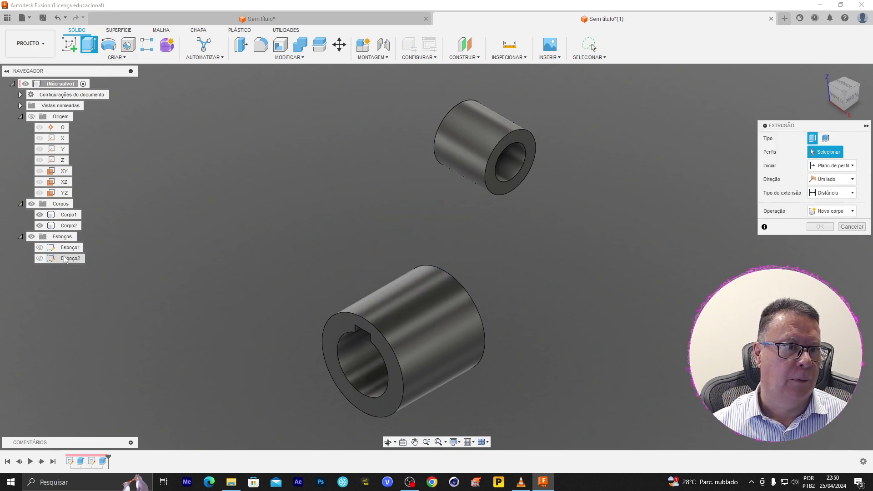
left_click(39, 259)
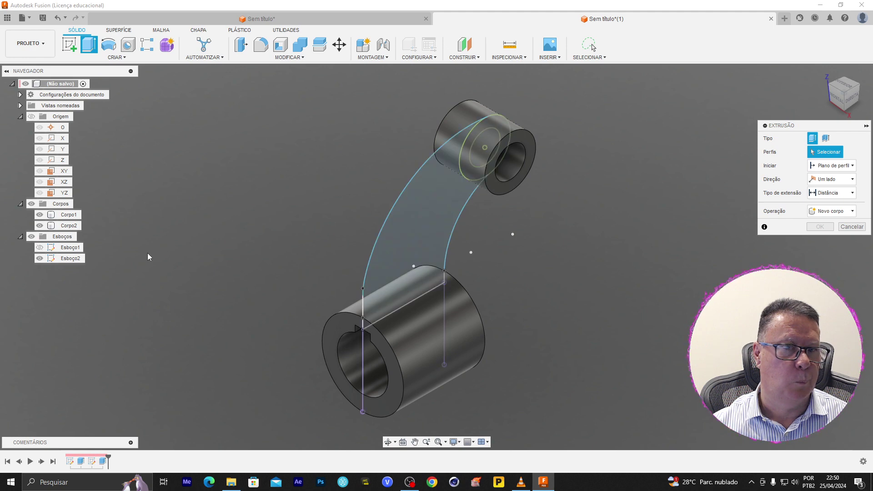
left_click(418, 208)
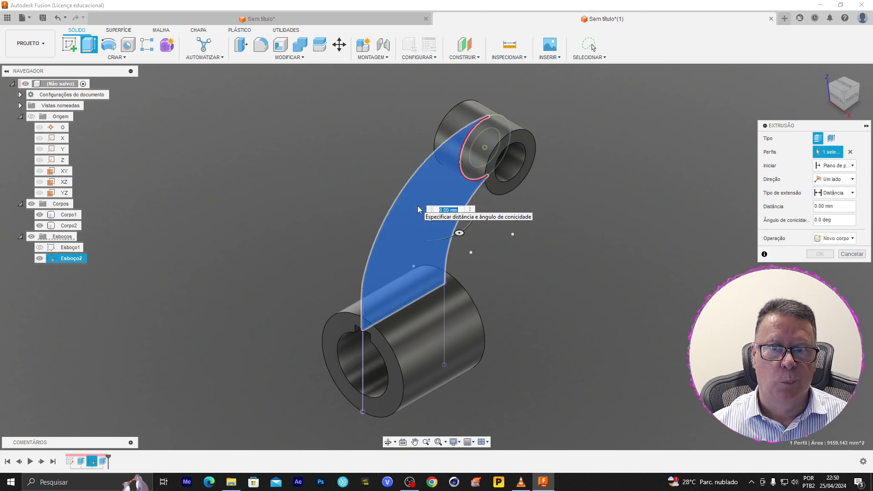
- Extrude the arm symmetrically 5 mm with the Join operation
left_click(839, 181)
left_click(834, 210)
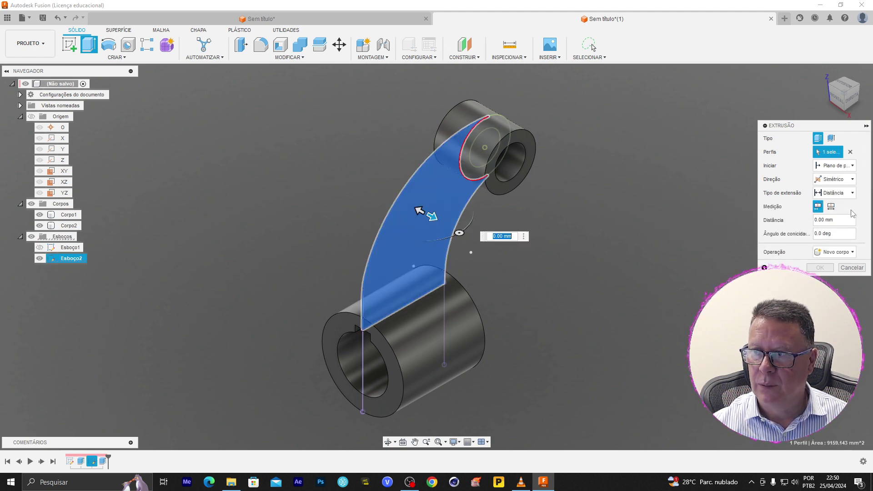
type("10")
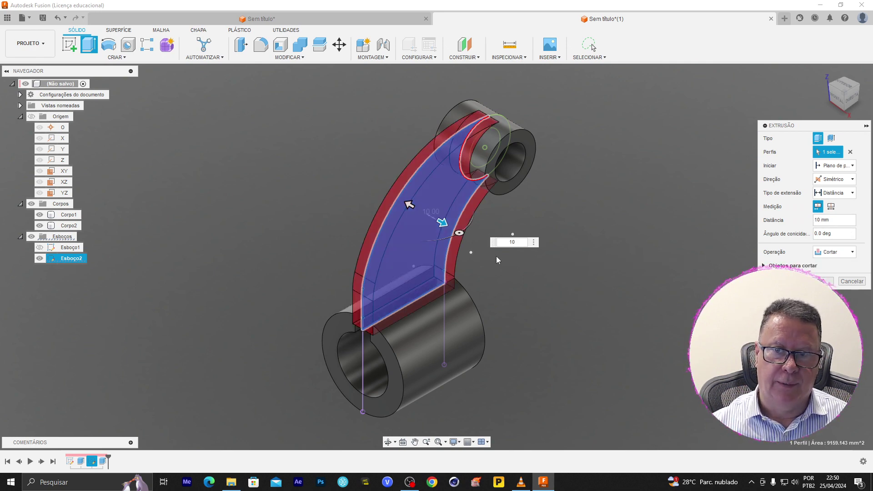
key("BackSpace")
key("BackSpace")
type("5")
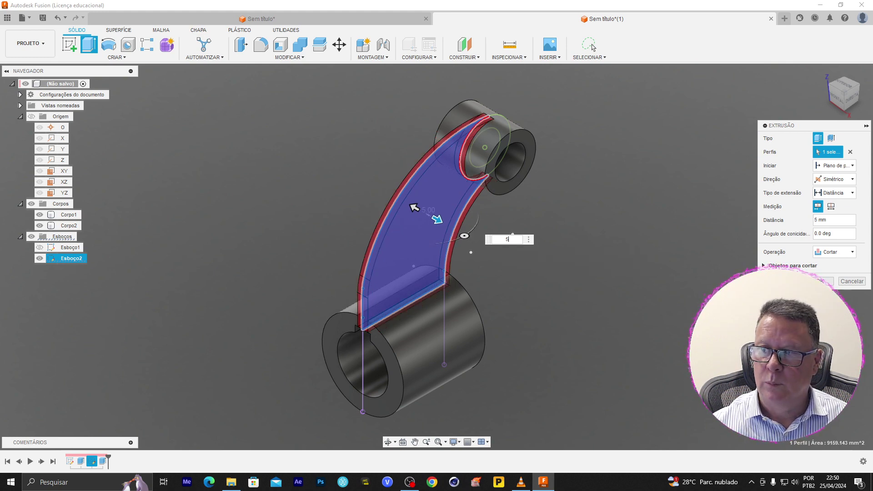
left_click(848, 254)
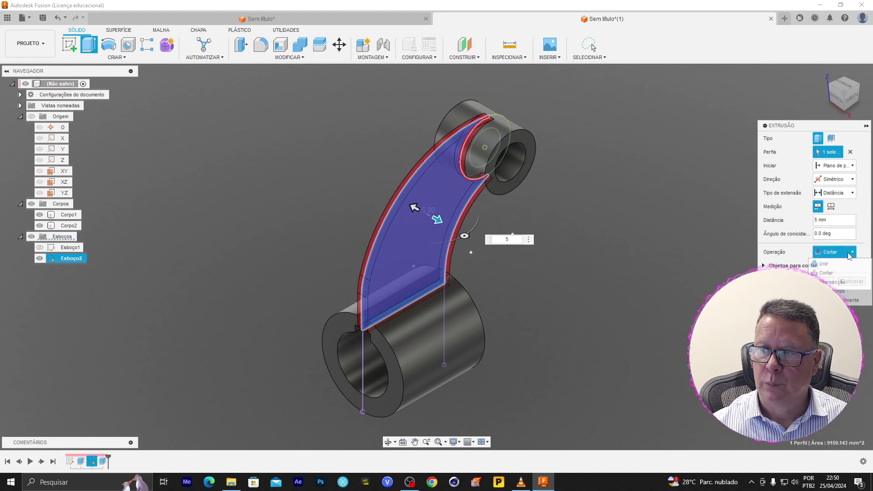
left_click(824, 263)
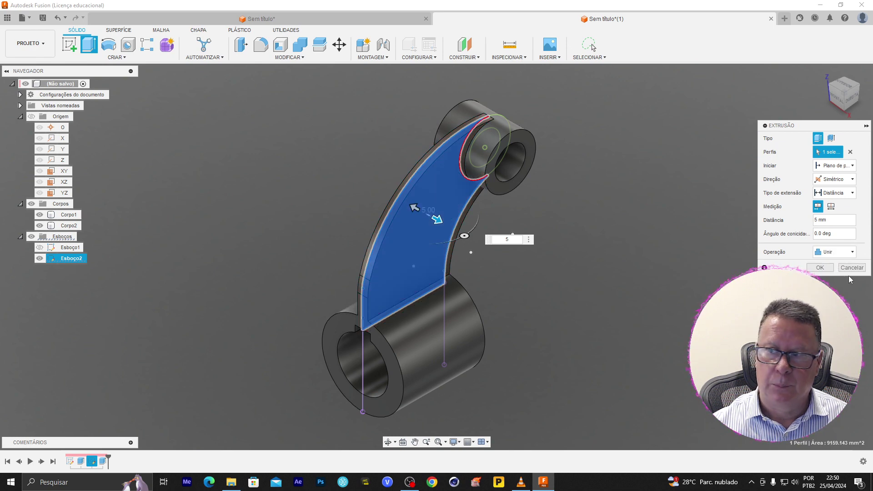
left_click(820, 268)
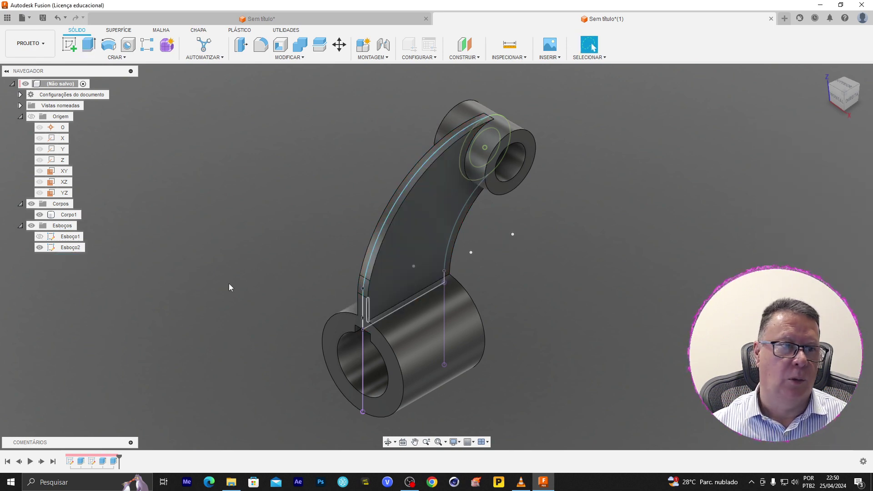
- Fillet the two edges where the curved arm meets the keyed hub with a 50 mm radius
left_click(39, 249)
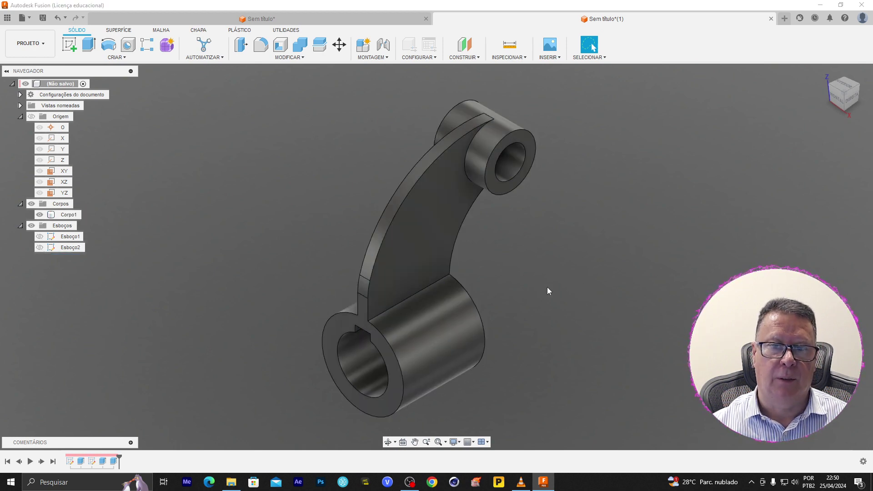
left_click(288, 58)
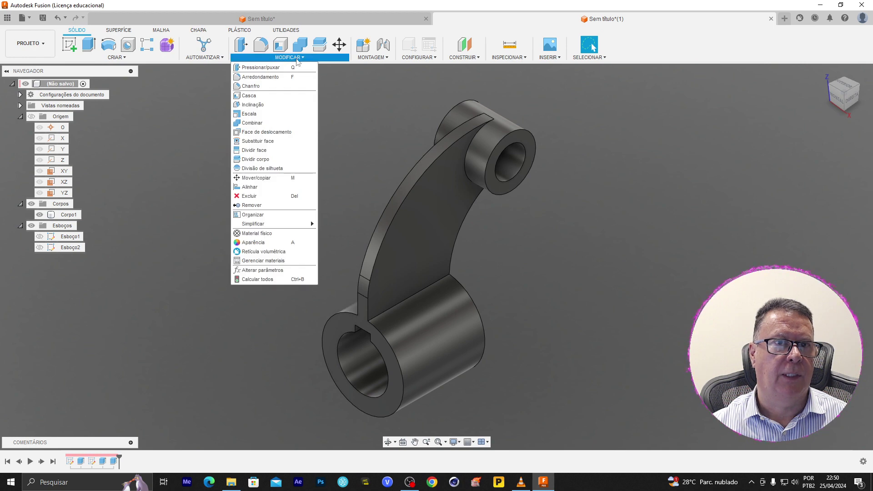
left_click(261, 76)
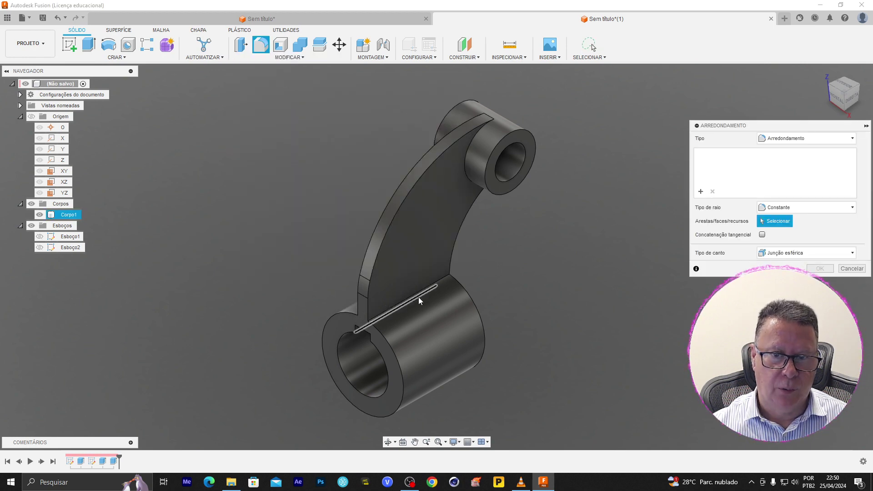
left_click(416, 294)
middle_click_drag(569, 307, 554, 306, "shift")
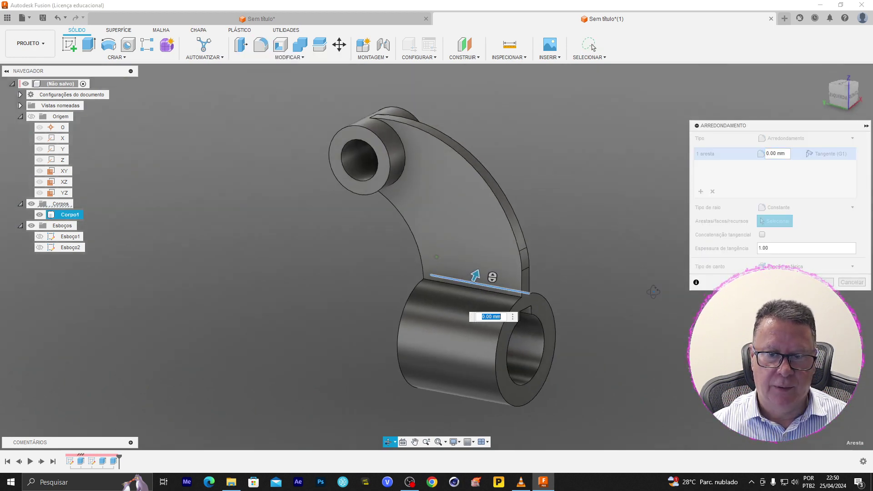
left_click(509, 294)
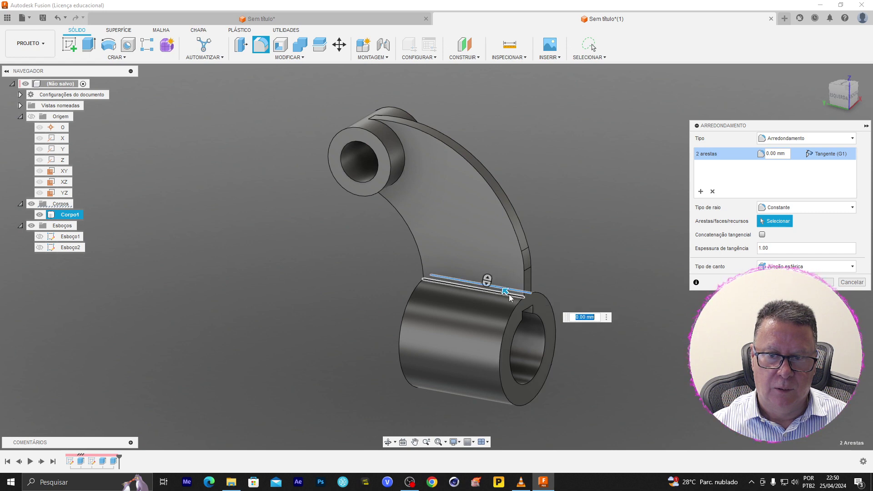
left_click_drag(504, 290, 495, 276)
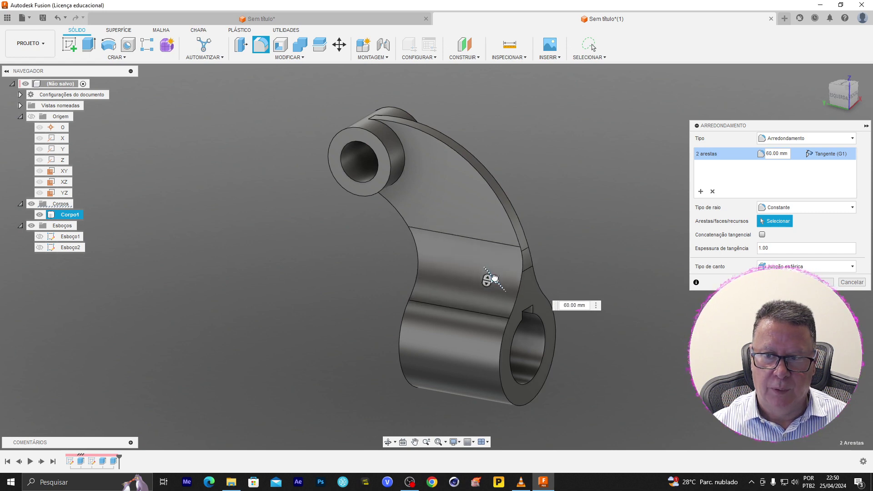
type("50")
key("Return")
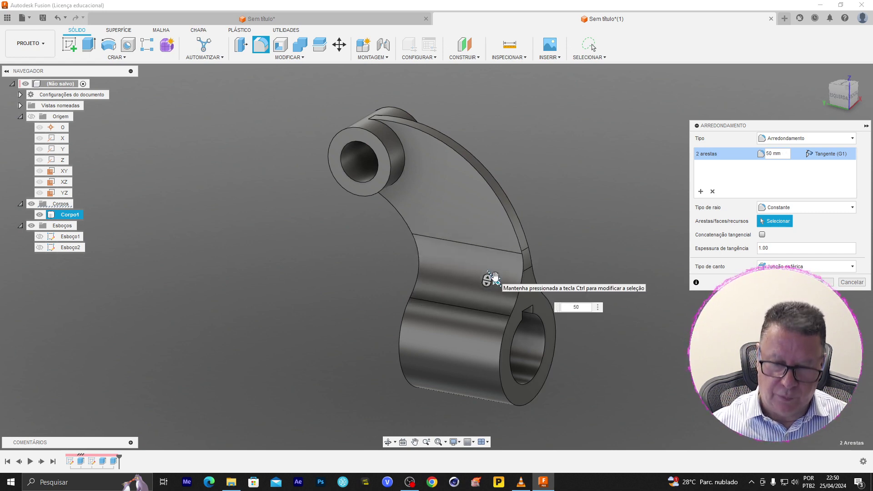
key("Return")
mouse_move(621, 244)
middle_mouse_down("shift")
mouse_move(528, 276)
mouse_move(543, 291)
mouse_move(556, 271)
middle_mouse_up("shift")
scroll(544, 296, "up", 3)
scroll(543, 295, "down", 4)
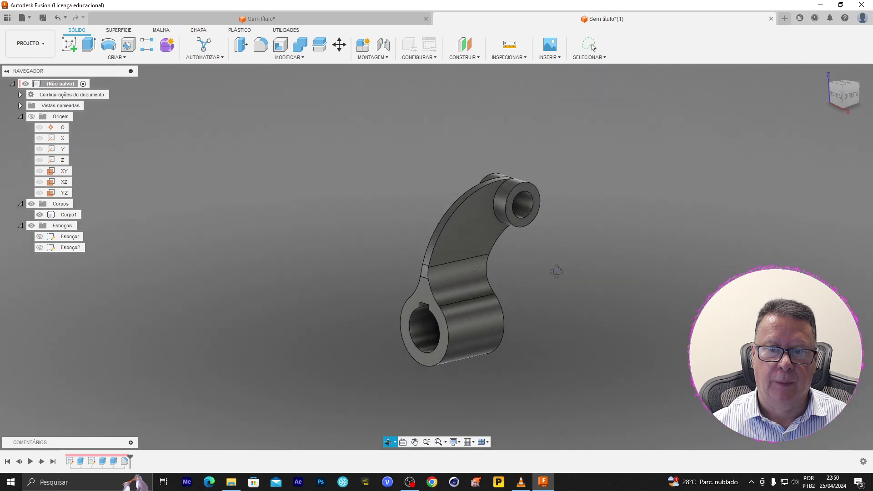
- Fit the whole lever in the view and check the viewport layout and grid settings
left_click(446, 443)
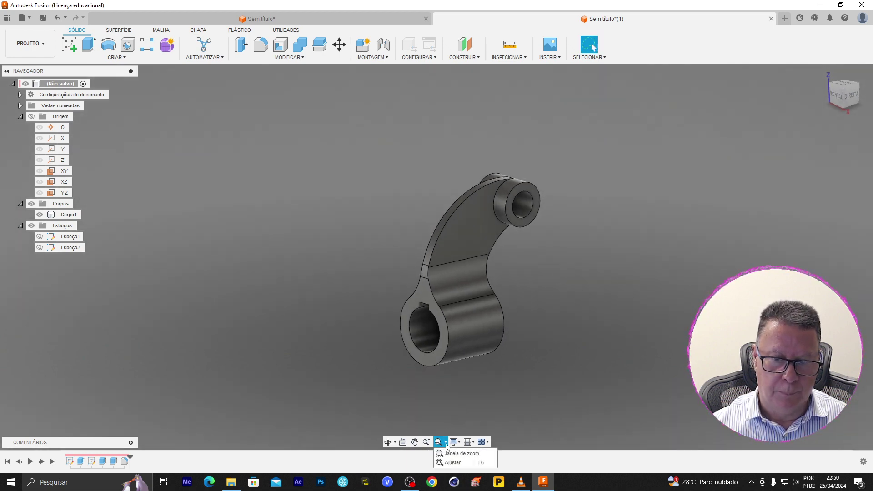
left_click(452, 463)
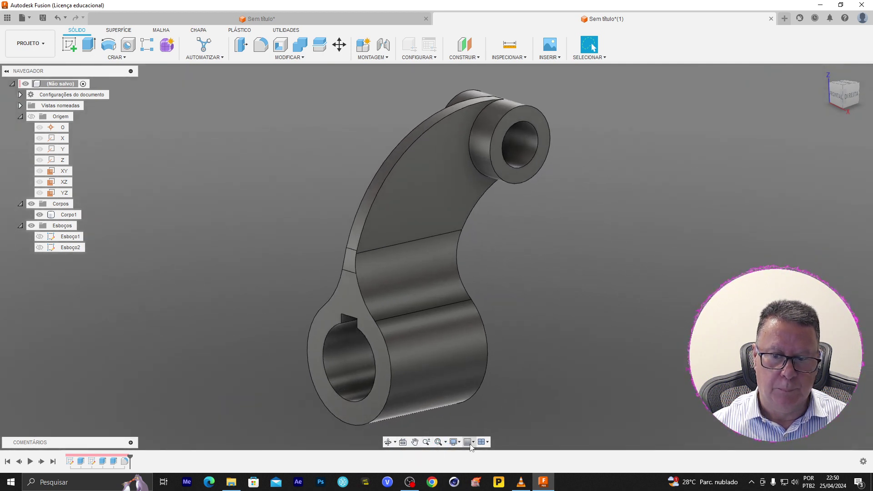
left_click(486, 443)
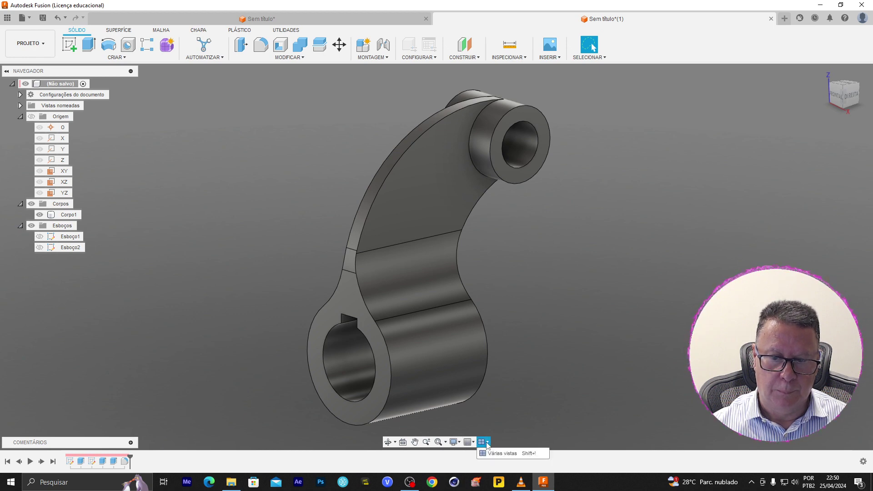
left_click(474, 444)
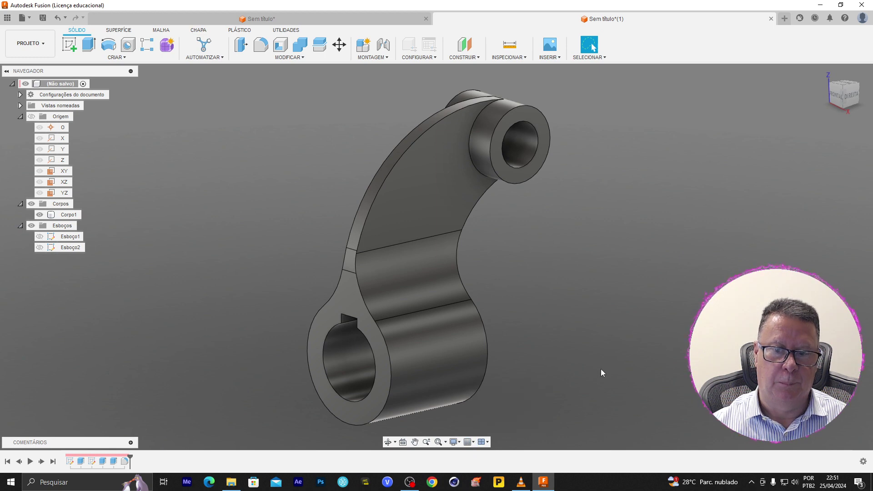
- Drag a selection window around the lever to select the body Corpo1
scroll(542, 336, "up", 3)
scroll(543, 336, "down", 4)
scroll(543, 337, "down", 2)
mouse_move(296, 112)
left_mouse_down()
mouse_move(571, 185)
mouse_move(512, 414)
mouse_move(265, 373)
mouse_move(261, 359)
left_mouse_up()
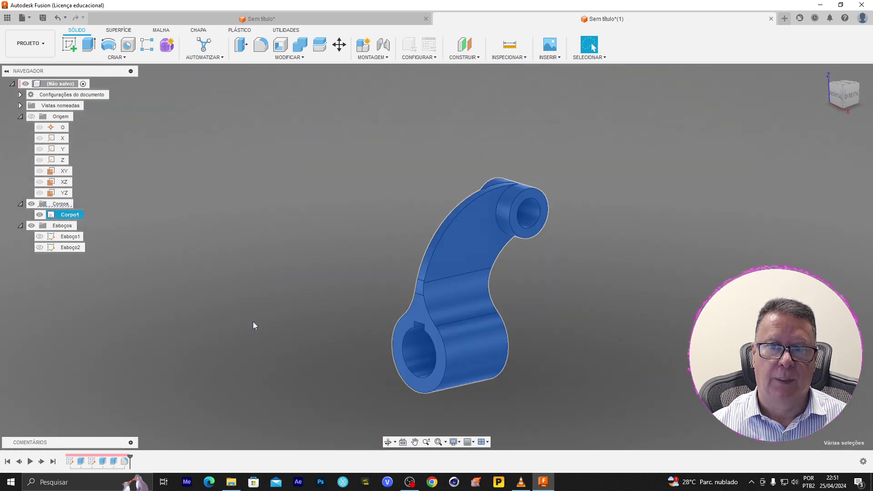
- Round all edges of the selected lever body with a 2 mm fillet
left_click(290, 58)
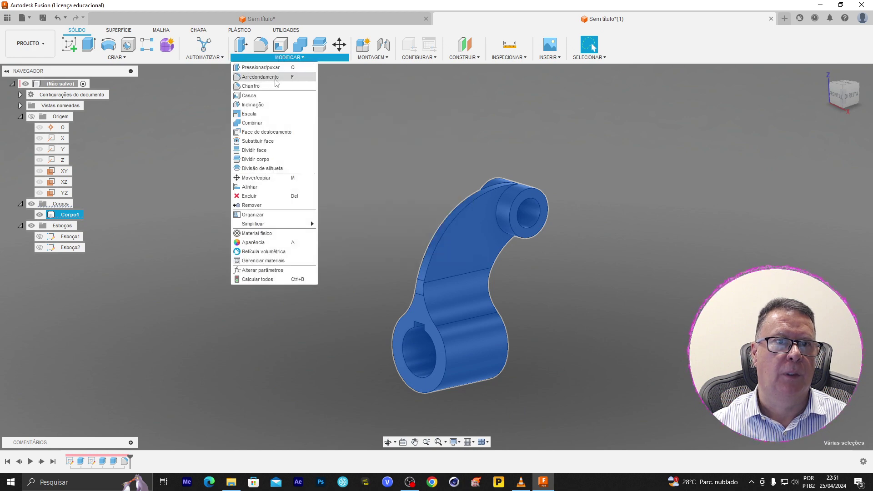
key("Escape")
key("f")
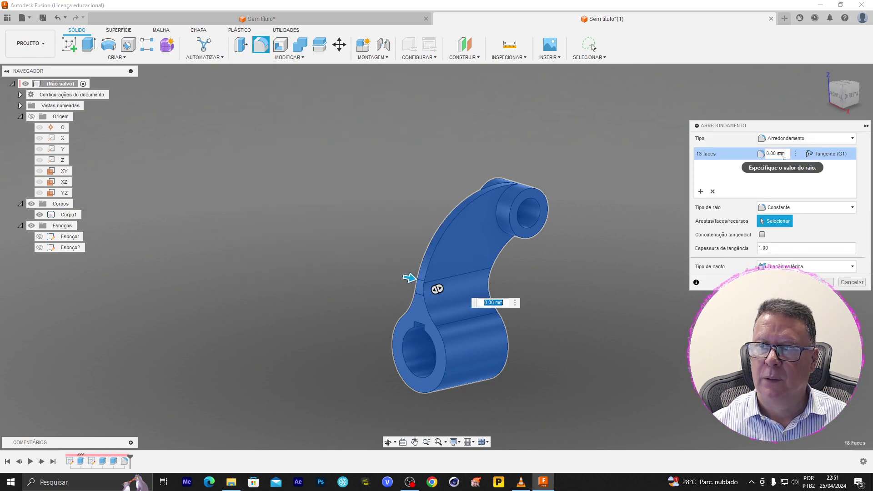
type("2")
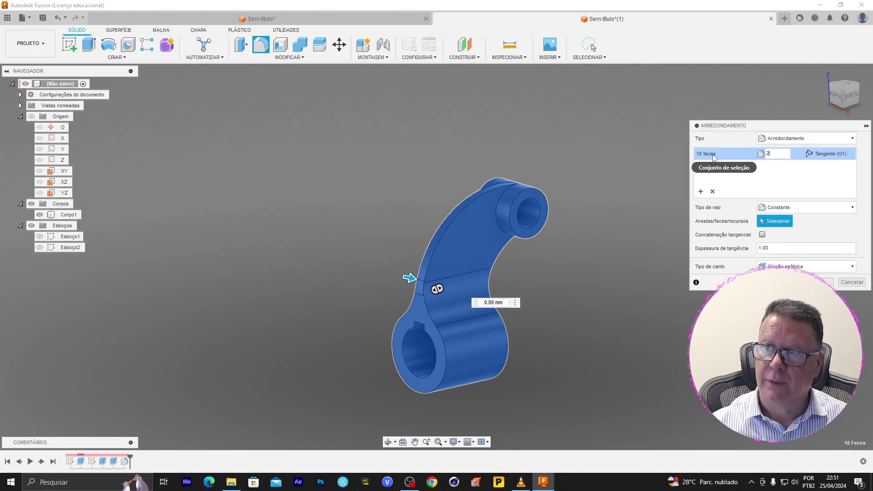
key("Return")
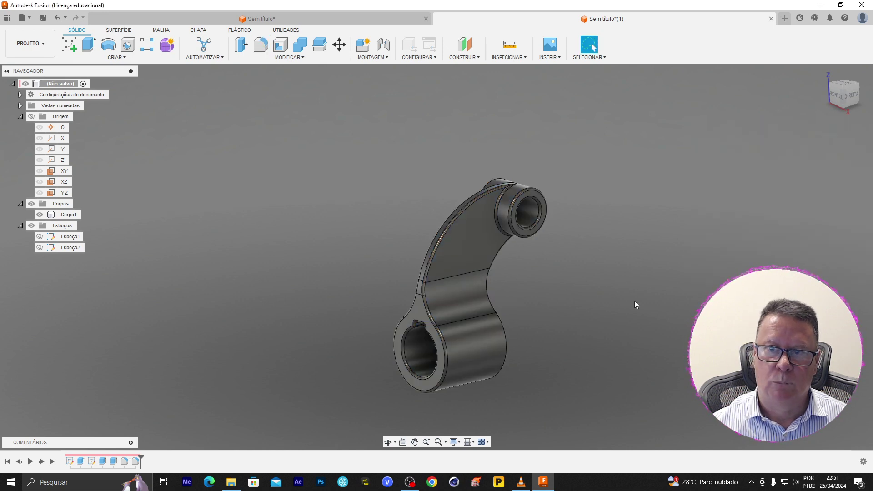
- Orbit the finished lever to inspect its right, front-top, keyed bore and left sides
middle_click_drag(536, 293, 534, 264, "shift")
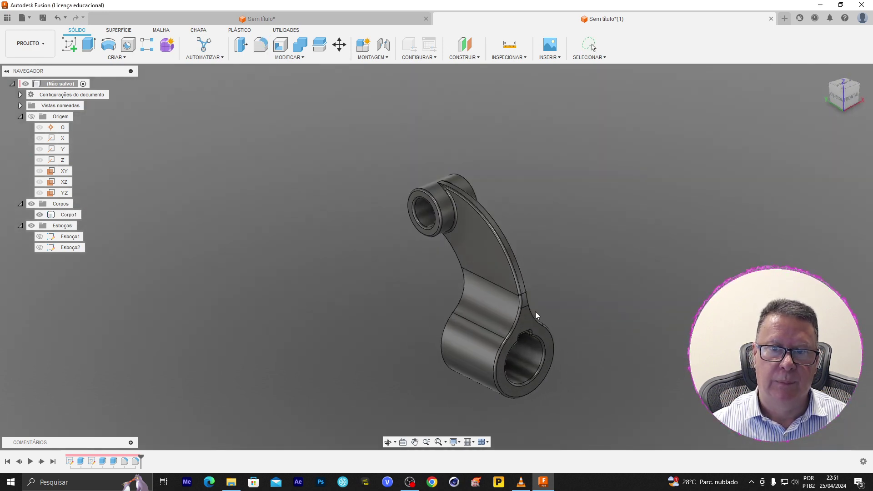
scroll(539, 264, "up", 2)
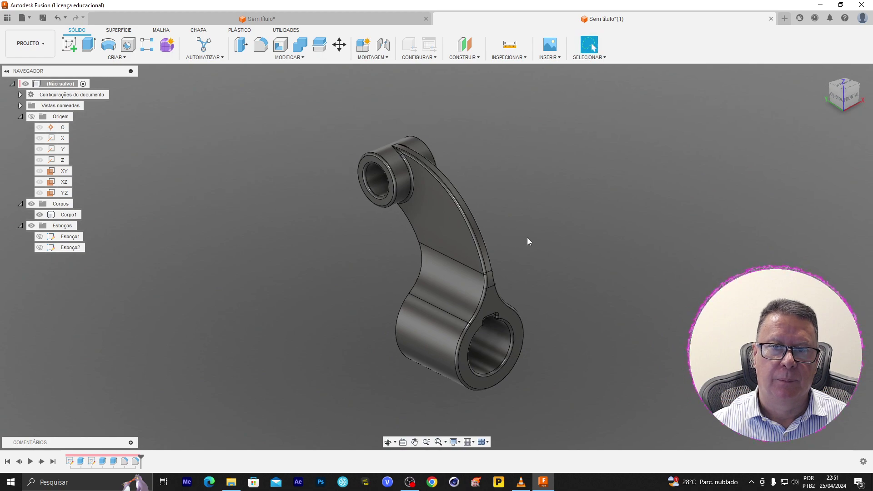
scroll(527, 239, "up", 2)
mouse_move(528, 241)
middle_mouse_down("shift")
mouse_move(723, 242)
mouse_move(681, 210)
mouse_move(550, 226)
mouse_move(452, 253)
mouse_move(497, 229)
mouse_move(613, 210)
middle_mouse_up("shift")
mouse_move(719, 229)
middle_mouse_down("shift")
mouse_move(483, 271)
mouse_move(454, 255)
mouse_move(406, 276)
mouse_move(459, 254)
mouse_move(545, 257)
mouse_move(590, 243)
mouse_move(651, 246)
mouse_move(724, 261)
mouse_move(725, 253)
mouse_move(759, 291)
middle_mouse_up("shift")
mouse_move(788, 256)
middle_mouse_down("shift")
mouse_move(582, 295)
mouse_move(637, 255)
mouse_move(671, 263)
mouse_move(502, 305)
mouse_move(508, 293)
mouse_move(503, 298)
mouse_move(515, 299)
mouse_move(430, 296)
middle_mouse_up("shift")
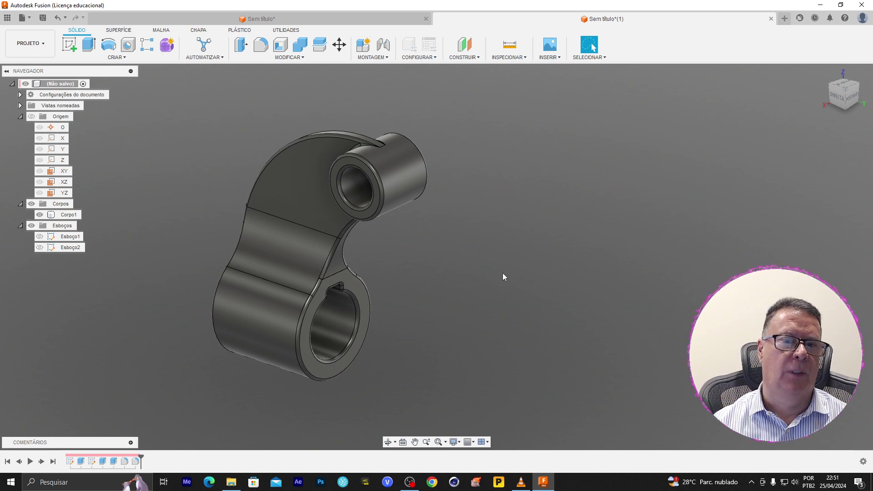
mouse_move(425, 323)
middle_mouse_down("shift")
mouse_move(404, 298)
mouse_move(481, 279)
mouse_move(611, 306)
mouse_move(409, 300)
middle_mouse_up("shift")
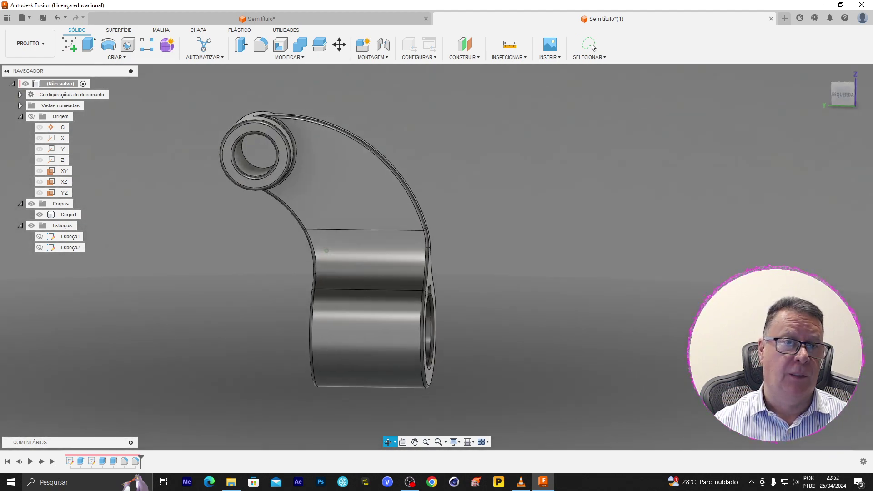
mouse_move(326, 251)
middle_mouse_down("shift")
mouse_move(289, 306)
mouse_move(304, 322)
mouse_move(284, 317)
middle_mouse_up("shift")
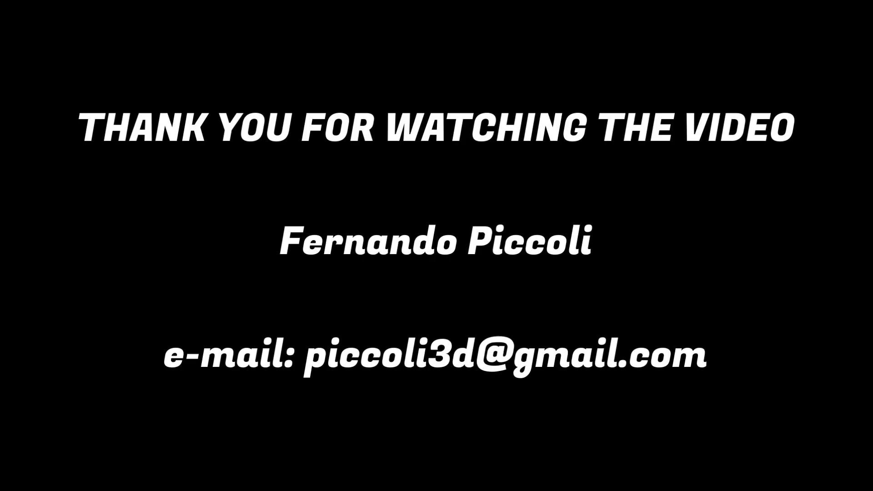